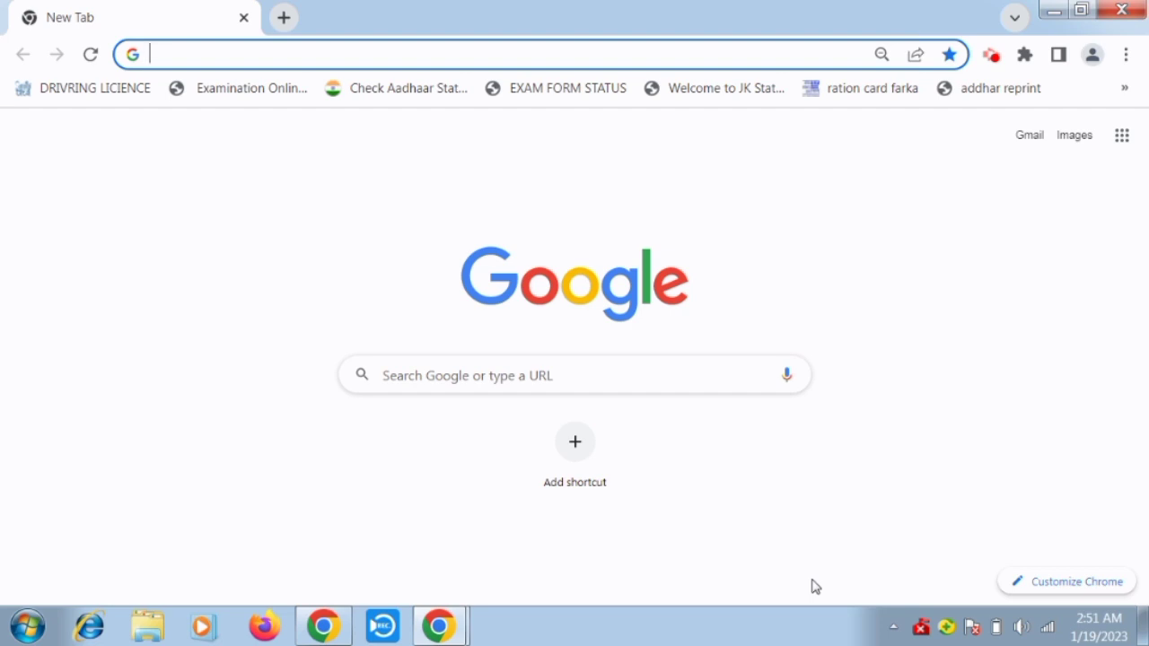
Search the web for "ssc" and open the Staff Selection Commission home page at ssc.nic.in.
{"action": "type", "text": "ssc"}
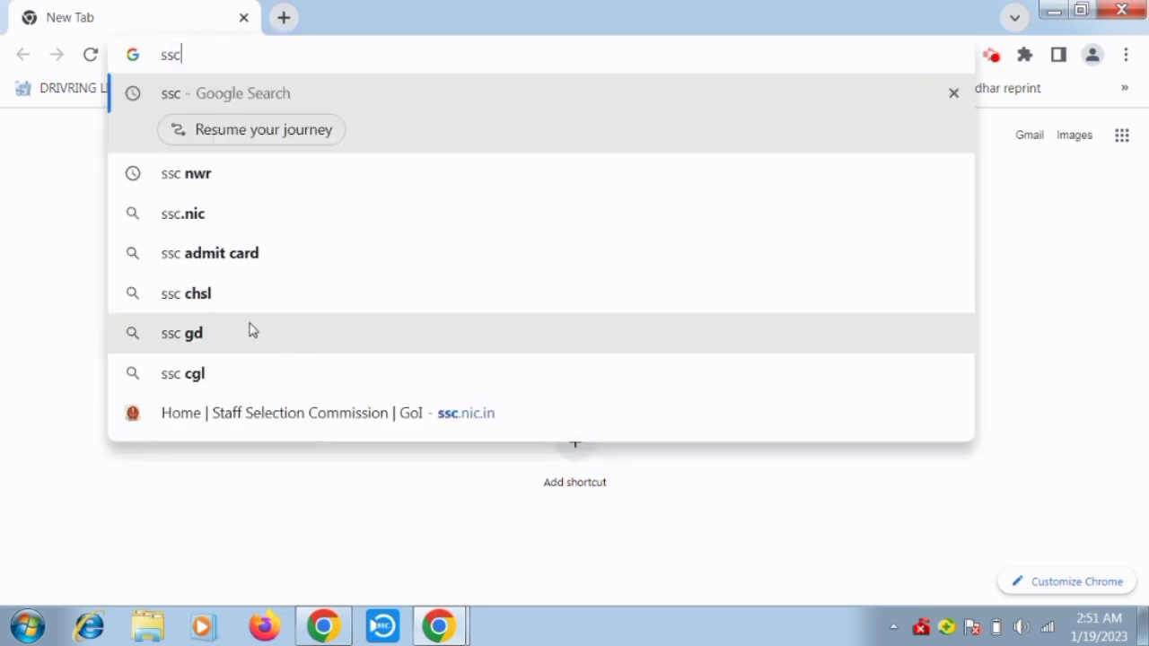
{"action": "left_click", "coordinate": [336, 95]}
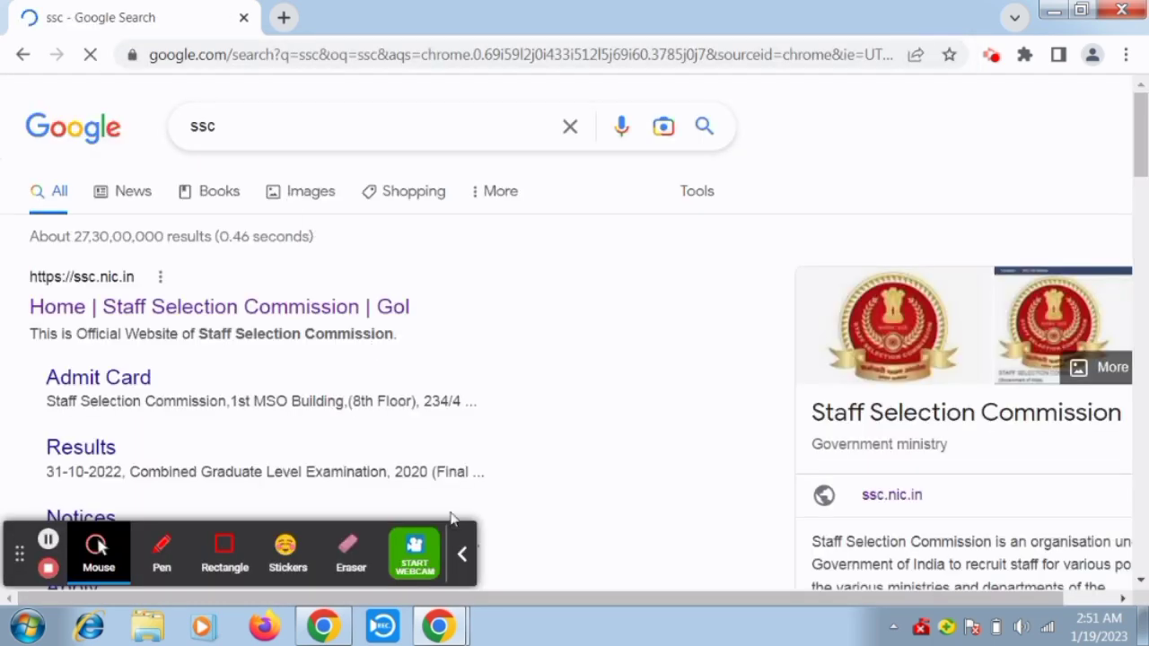
{"action": "left_click", "coordinate": [465, 551]}
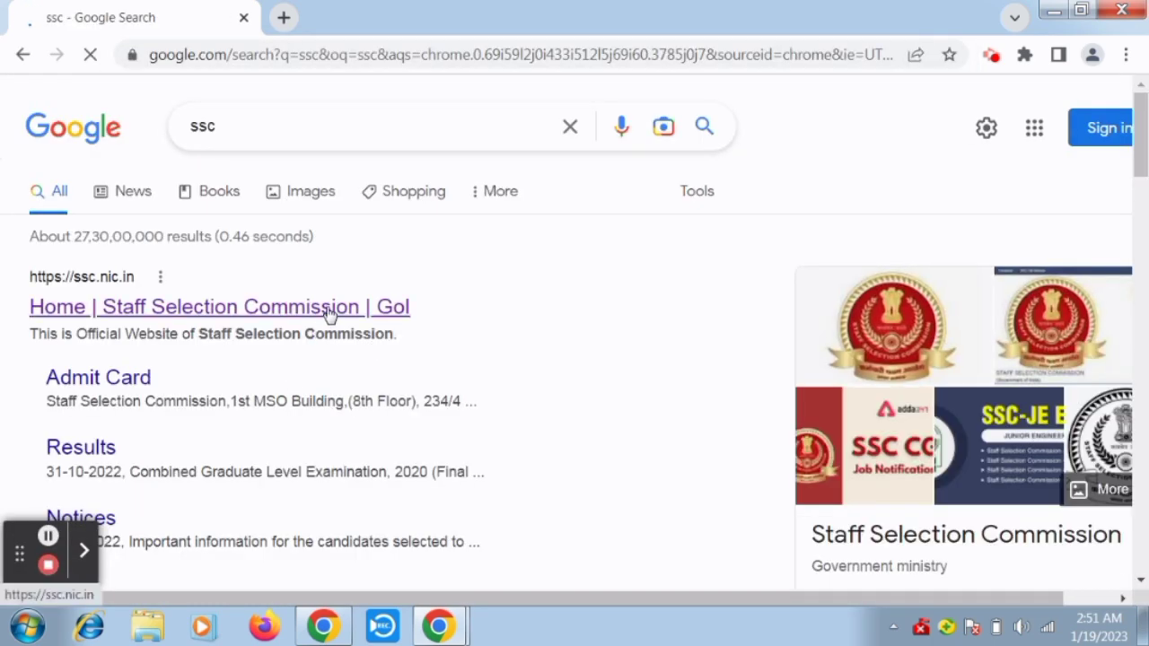
{"action": "left_click", "coordinate": [330, 311]}
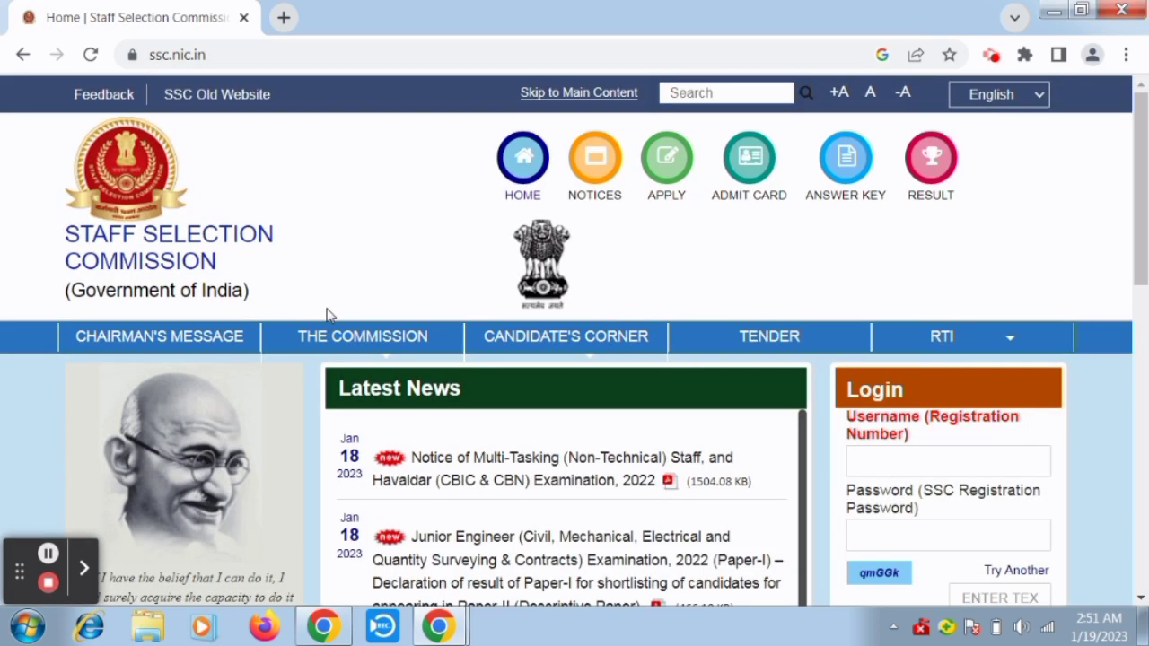
Open the Forgot Password form from the site's Login section.
{"action": "scroll", "coordinate": [331, 310], "scroll_direction": "down", "scroll_amount": 1}
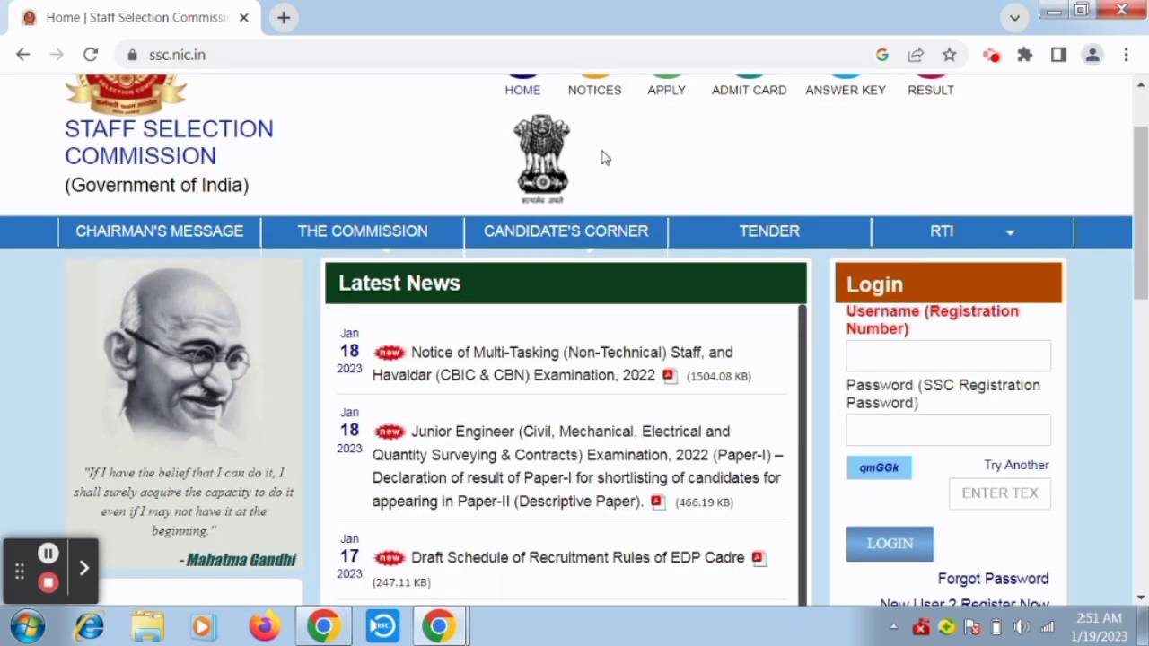
{"action": "scroll", "coordinate": [610, 175], "scroll_direction": "up", "scroll_amount": 1}
{"action": "scroll", "coordinate": [719, 270], "scroll_direction": "down", "scroll_amount": 1}
{"action": "scroll", "coordinate": [859, 380], "scroll_direction": "down", "scroll_amount": 3}
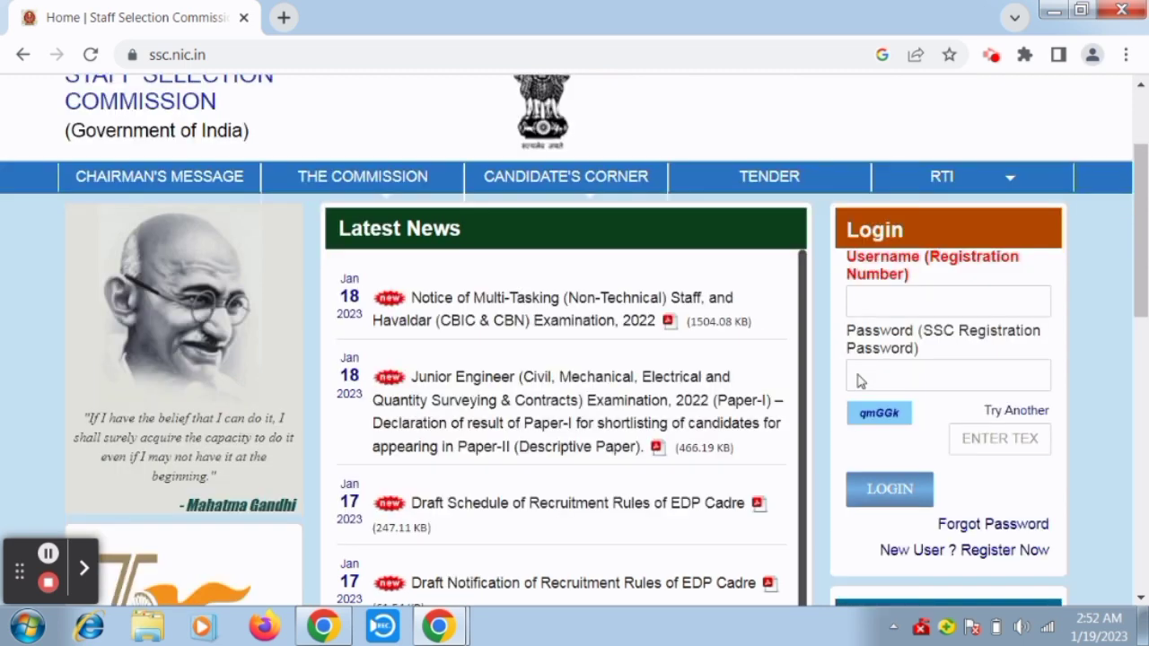
{"action": "scroll", "coordinate": [968, 350], "scroll_direction": "up", "scroll_amount": 1}
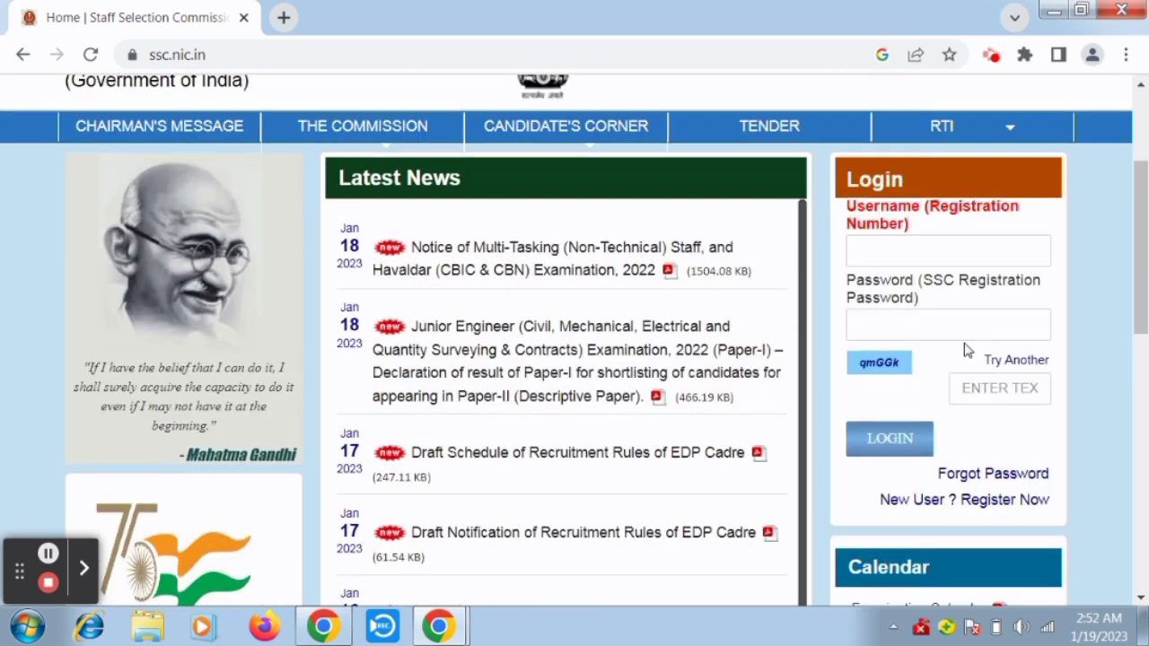
{"action": "left_click", "coordinate": [965, 473]}
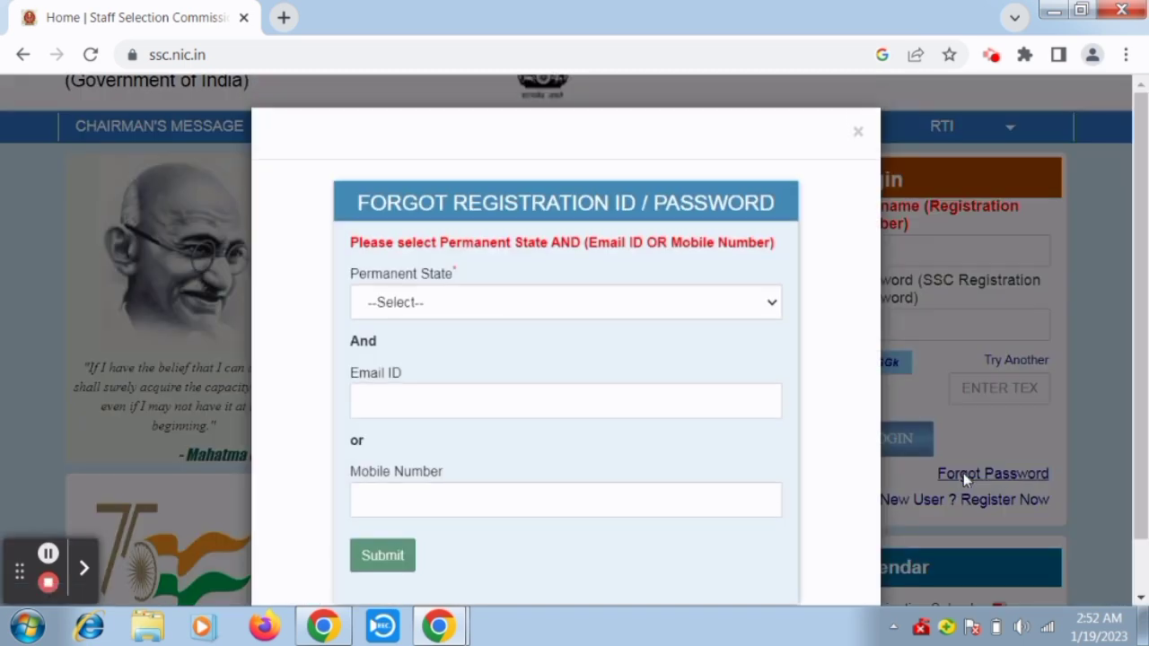
Examine the permanent state options and the email and mobile fields of the registration ID/password recovery form, and close it.
{"action": "left_click", "coordinate": [508, 243]}
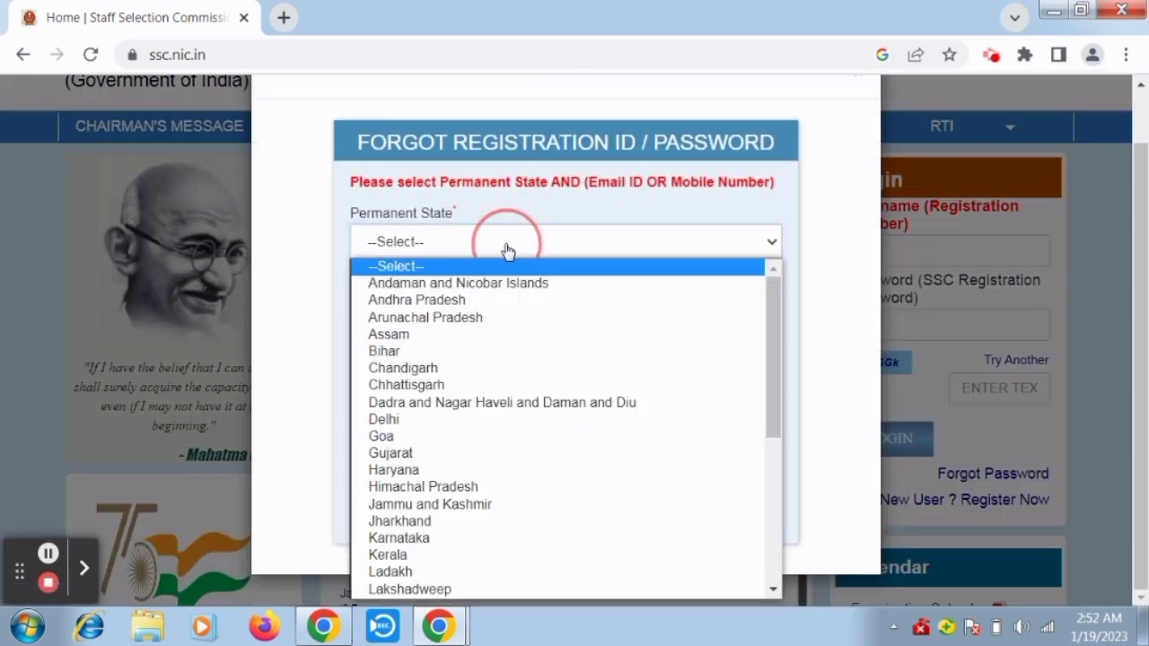
{"action": "left_click", "coordinate": [341, 226]}
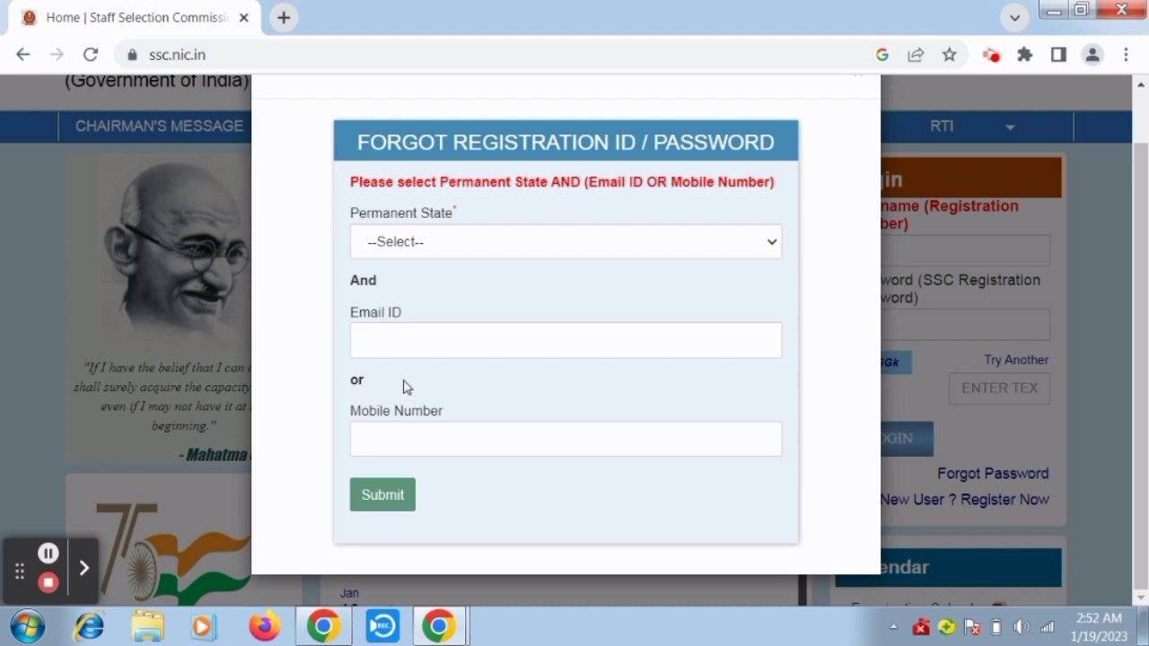
{"action": "scroll", "coordinate": [408, 386], "scroll_direction": "up", "scroll_amount": 1}
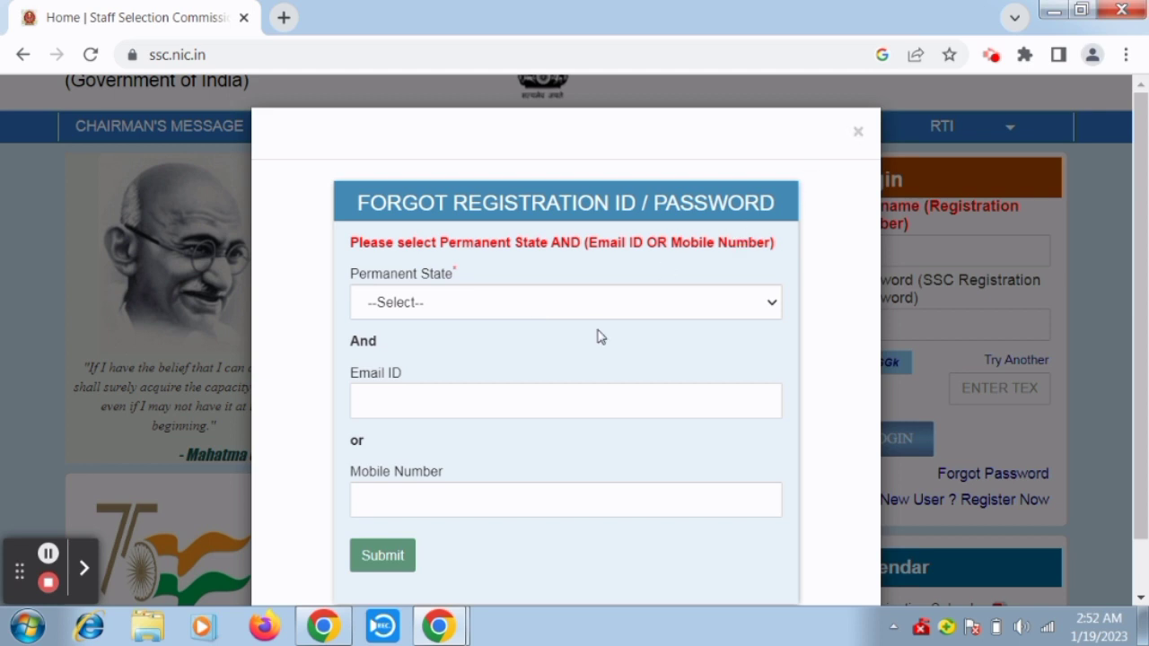
{"action": "scroll", "coordinate": [574, 378], "scroll_direction": "down", "scroll_amount": 1}
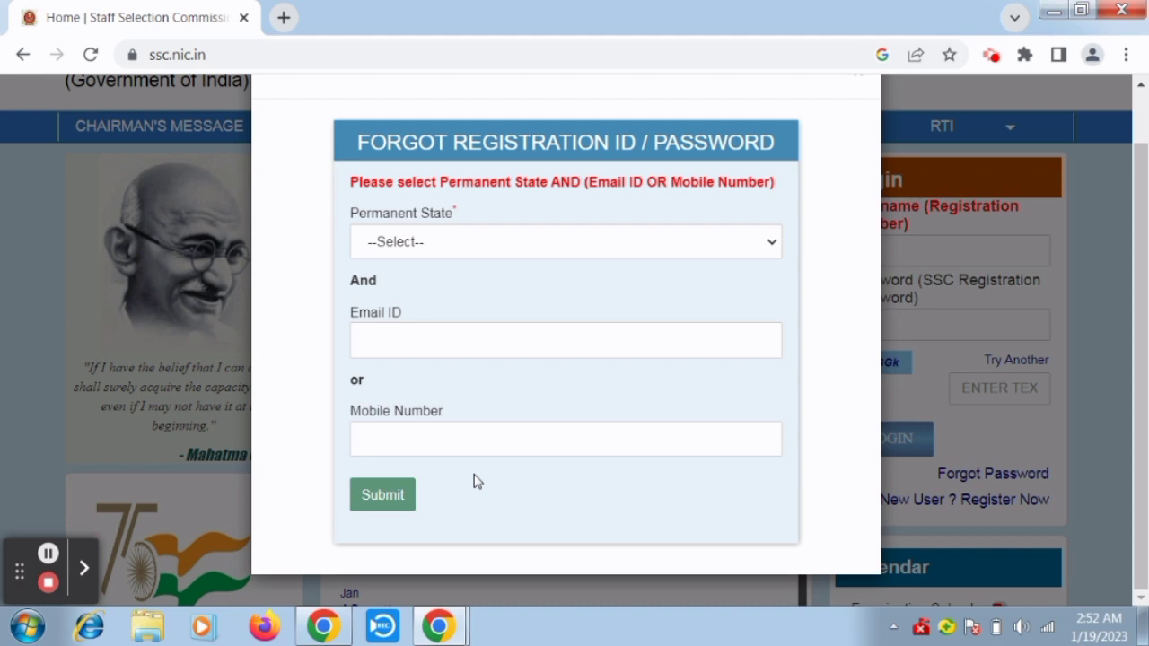
{"action": "scroll", "coordinate": [647, 426], "scroll_direction": "up", "scroll_amount": 1}
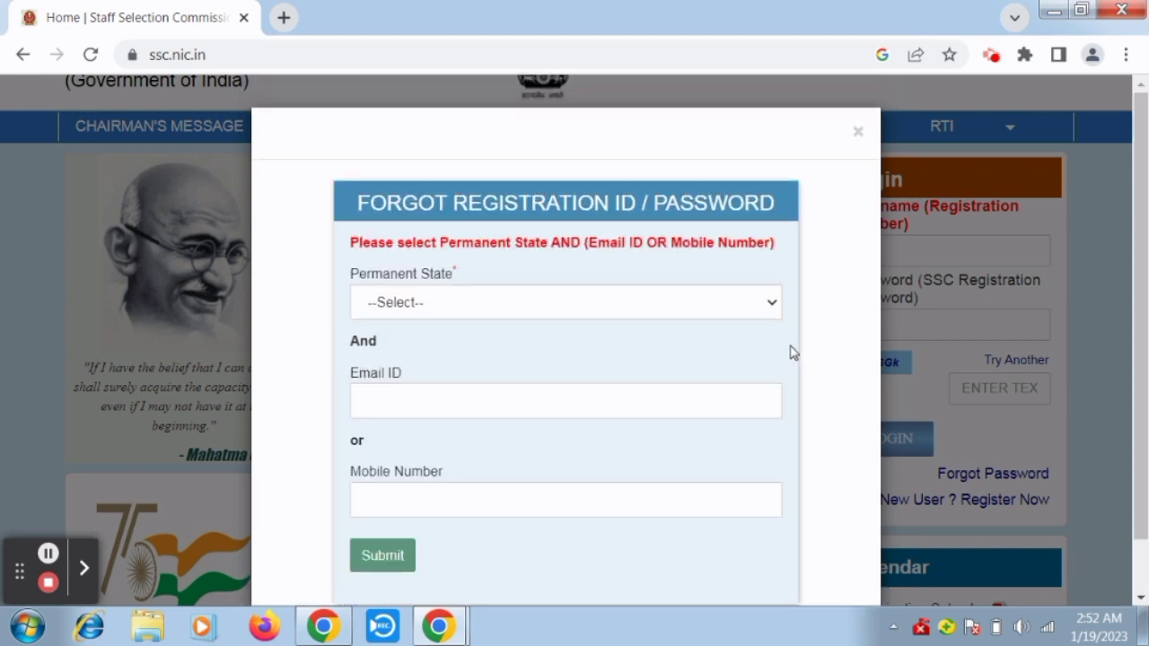
{"action": "left_click", "coordinate": [858, 134]}
Open the new user registration form from the site's Login section.
{"action": "scroll", "coordinate": [804, 269], "scroll_direction": "down", "scroll_amount": 1}
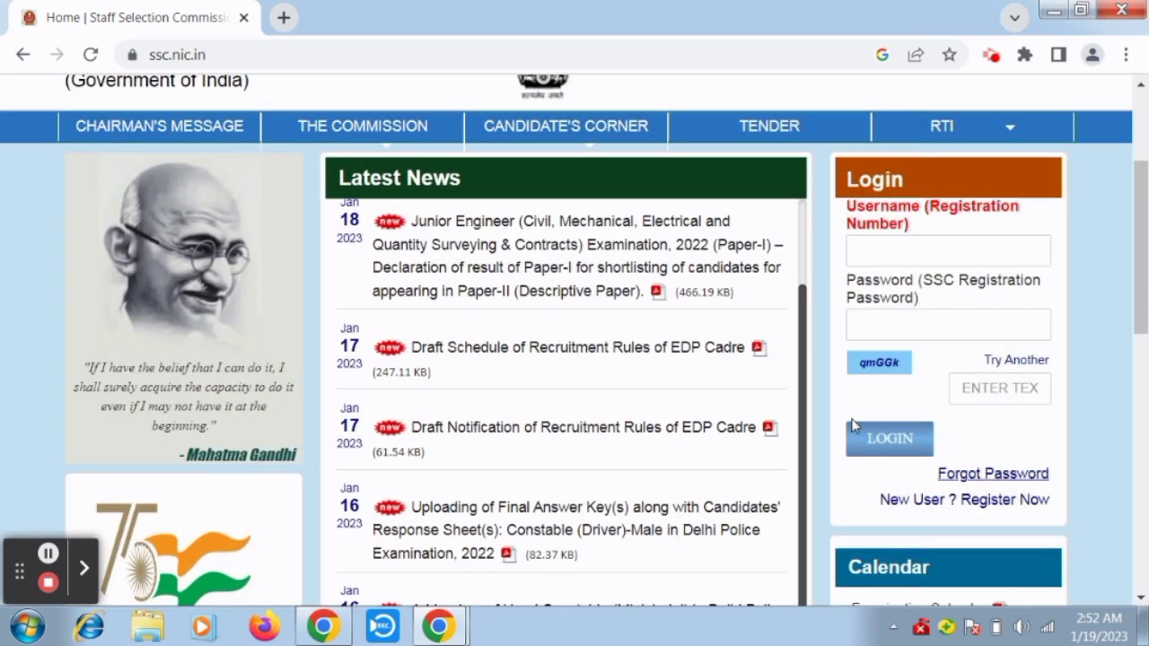
{"action": "scroll", "coordinate": [858, 429], "scroll_direction": "down", "scroll_amount": 2}
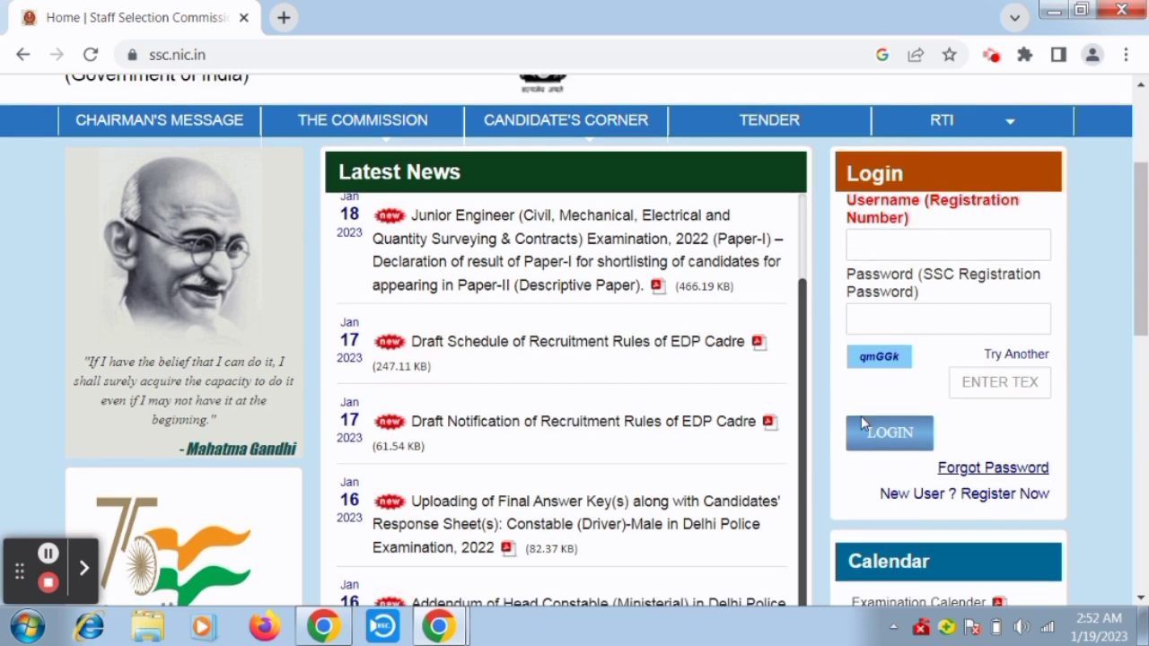
{"action": "scroll", "coordinate": [872, 359], "scroll_direction": "up", "scroll_amount": 1}
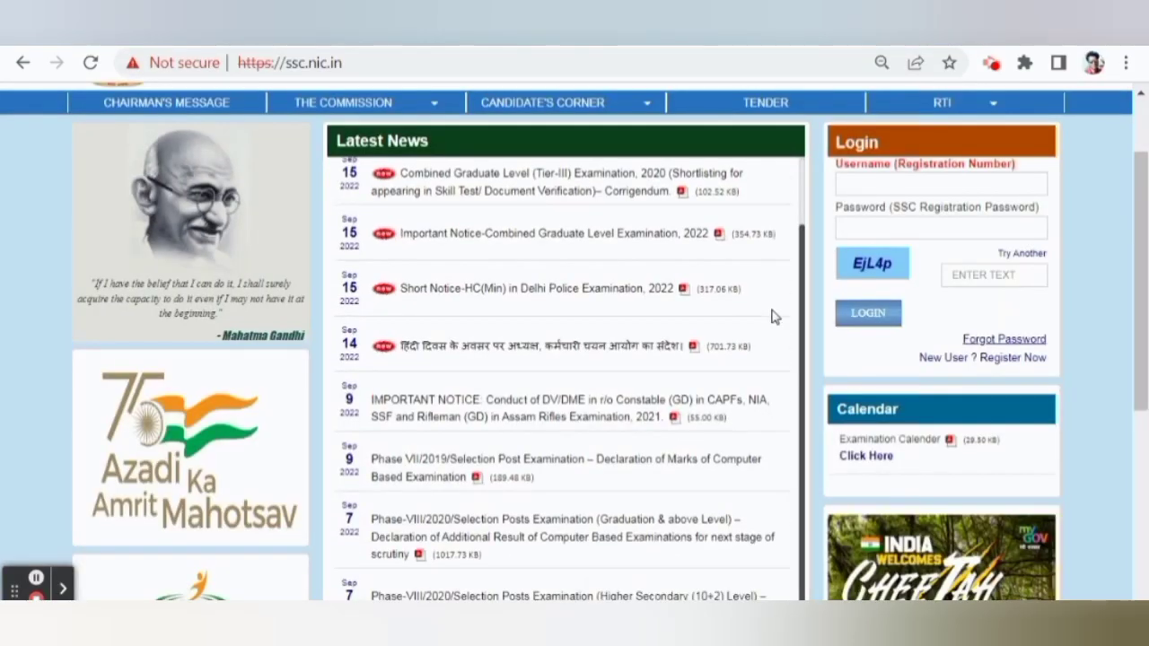
{"action": "scroll", "coordinate": [987, 288], "scroll_direction": "down", "scroll_amount": 1}
{"action": "left_click", "coordinate": [993, 255]}
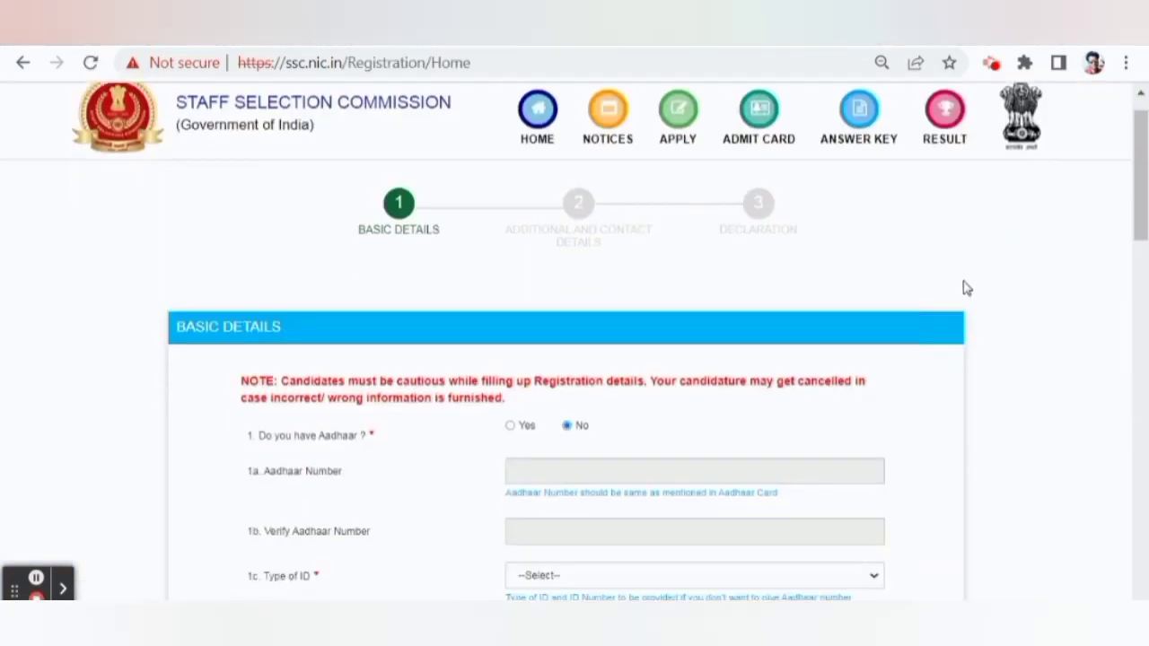
Answer Yes to the question about having Aadhaar in the Basic Details form.
{"action": "scroll", "coordinate": [760, 336], "scroll_direction": "down", "scroll_amount": 1}
{"action": "scroll", "coordinate": [623, 295], "scroll_direction": "down", "scroll_amount": 1}
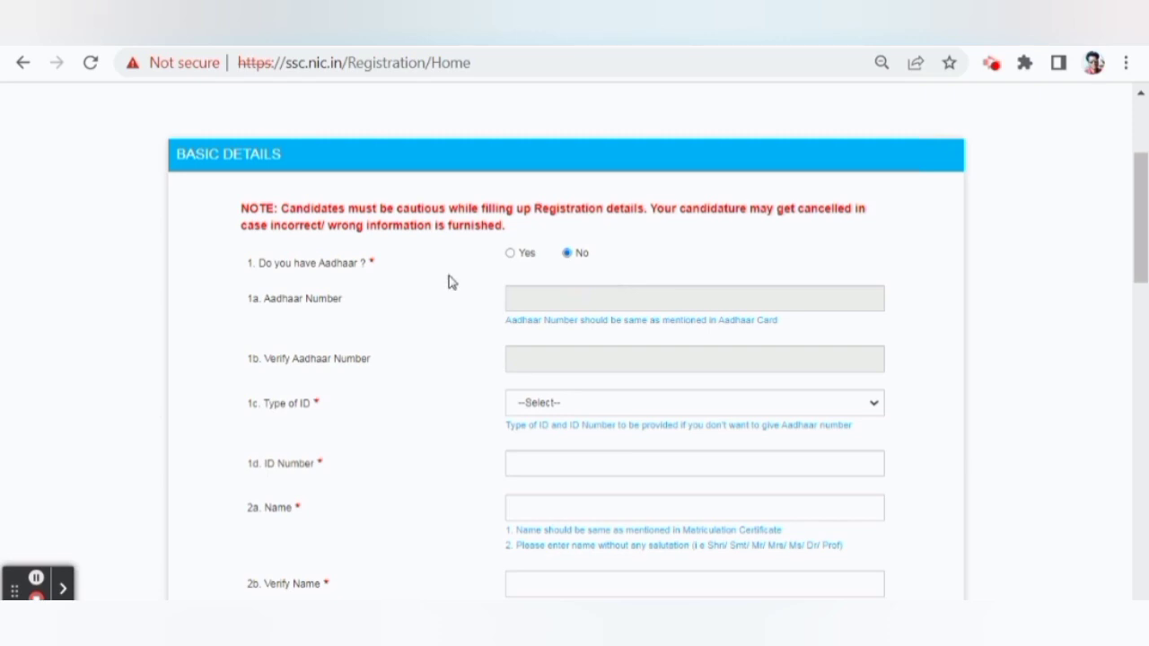
{"action": "left_click", "coordinate": [511, 254]}
Examine the Aadhaar, ID, name, parents' names and date of birth fields of the Basic Details form.
{"action": "scroll", "coordinate": [414, 338], "scroll_direction": "down", "scroll_amount": 2}
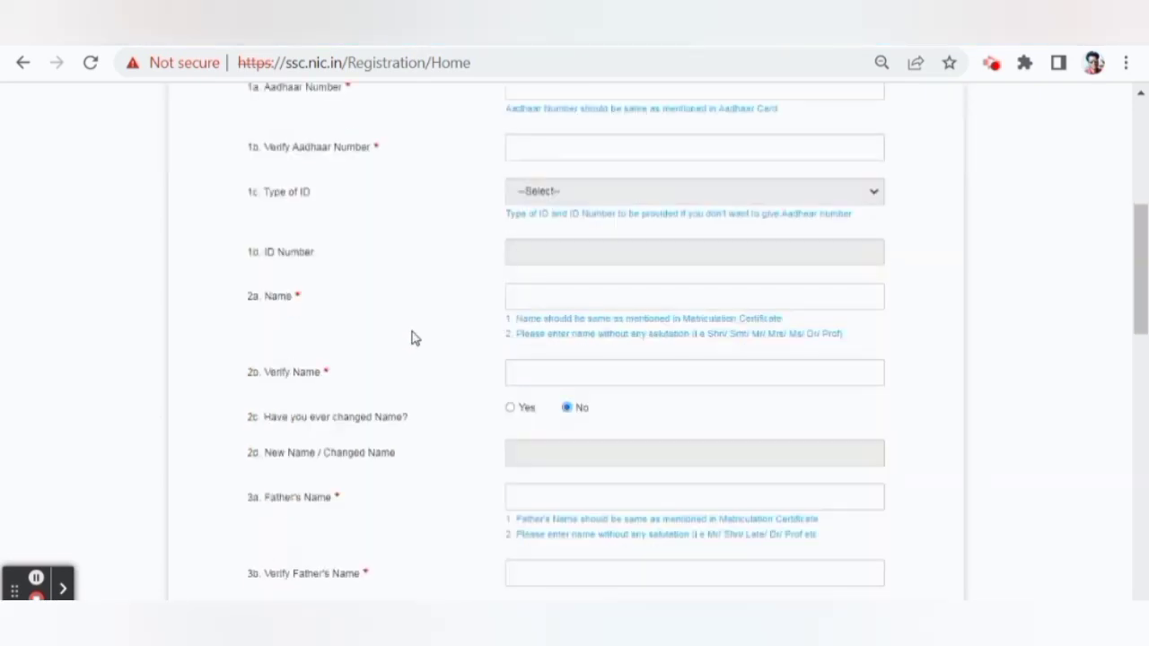
{"action": "scroll", "coordinate": [414, 338], "scroll_direction": "up", "scroll_amount": 1}
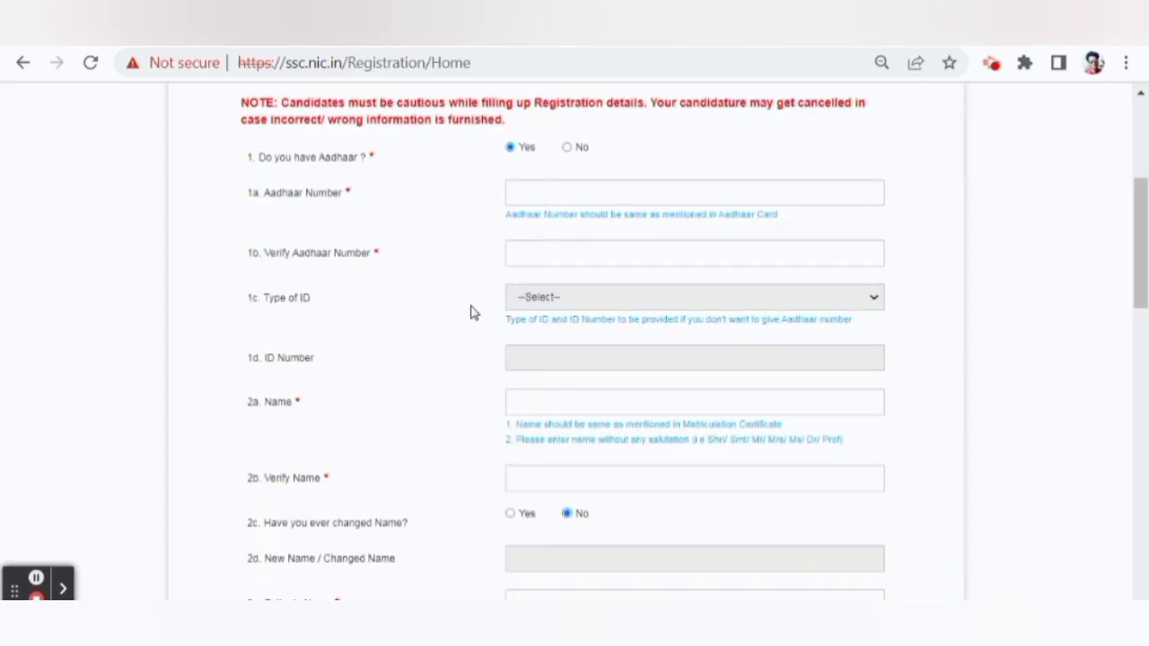
{"action": "scroll", "coordinate": [469, 311], "scroll_direction": "down", "scroll_amount": 1}
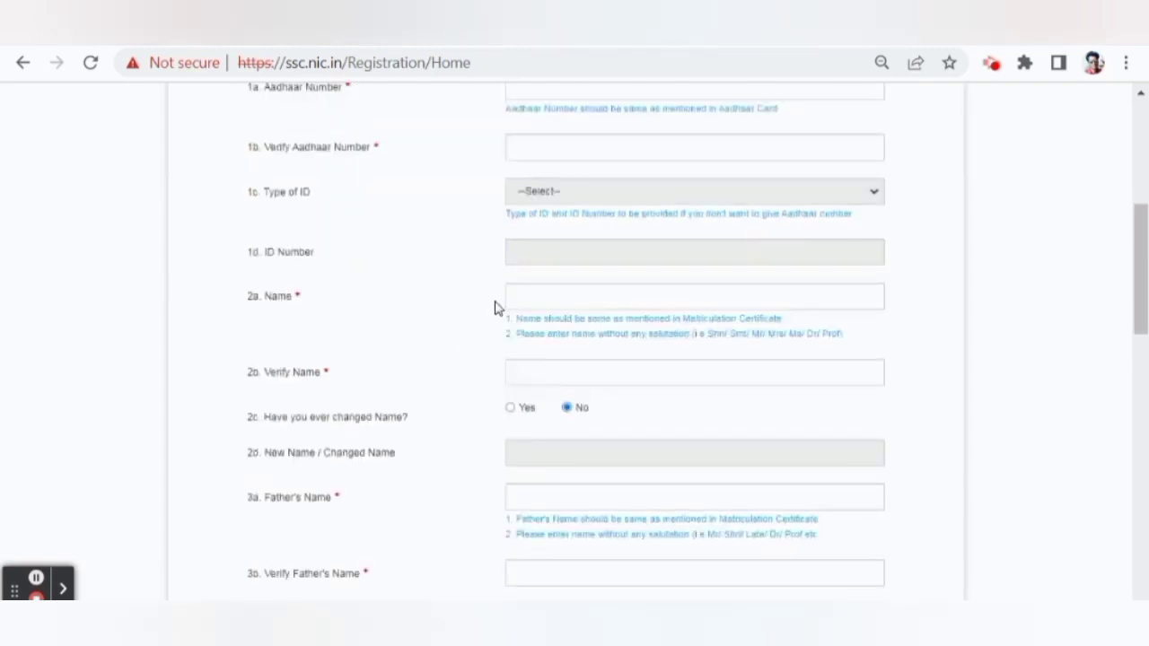
{"action": "scroll", "coordinate": [495, 303], "scroll_direction": "down", "scroll_amount": 1}
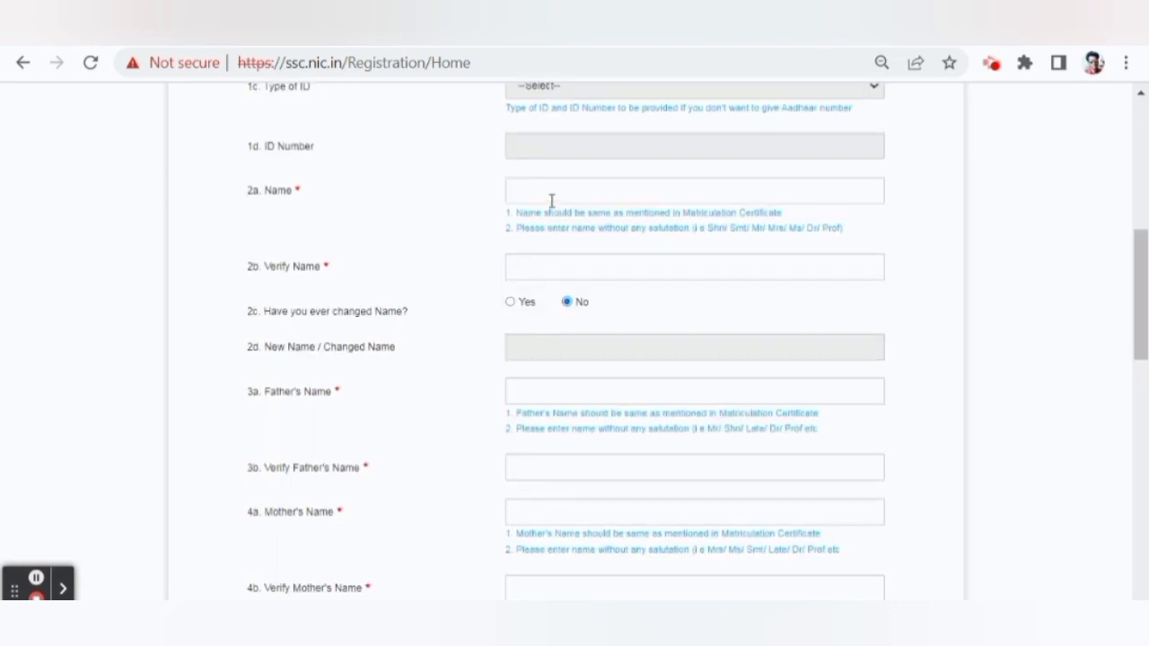
{"action": "scroll", "coordinate": [552, 200], "scroll_direction": "down", "scroll_amount": 1}
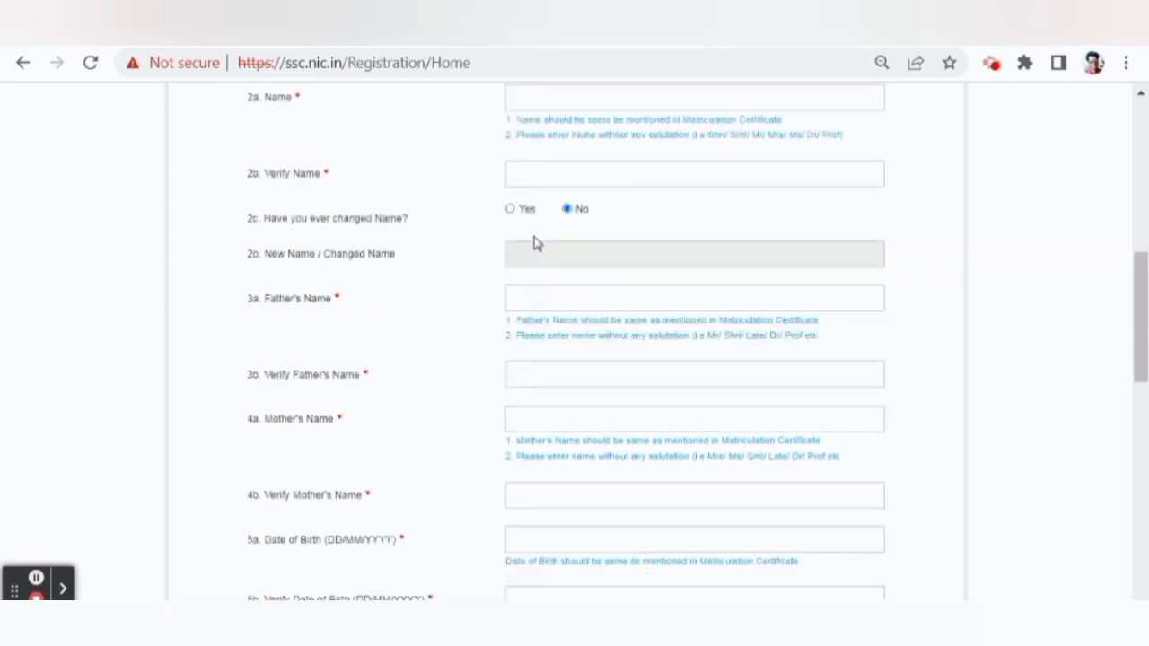
{"action": "scroll", "coordinate": [586, 194], "scroll_direction": "down", "scroll_amount": 1}
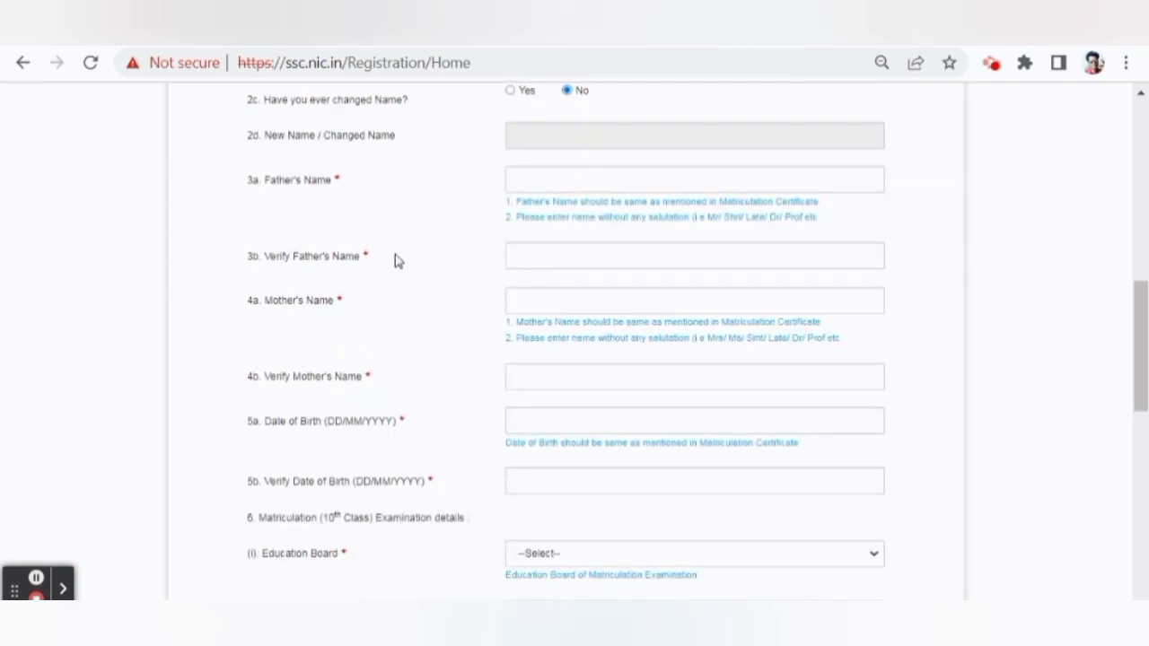
{"action": "scroll", "coordinate": [429, 284], "scroll_direction": "down", "scroll_amount": 1}
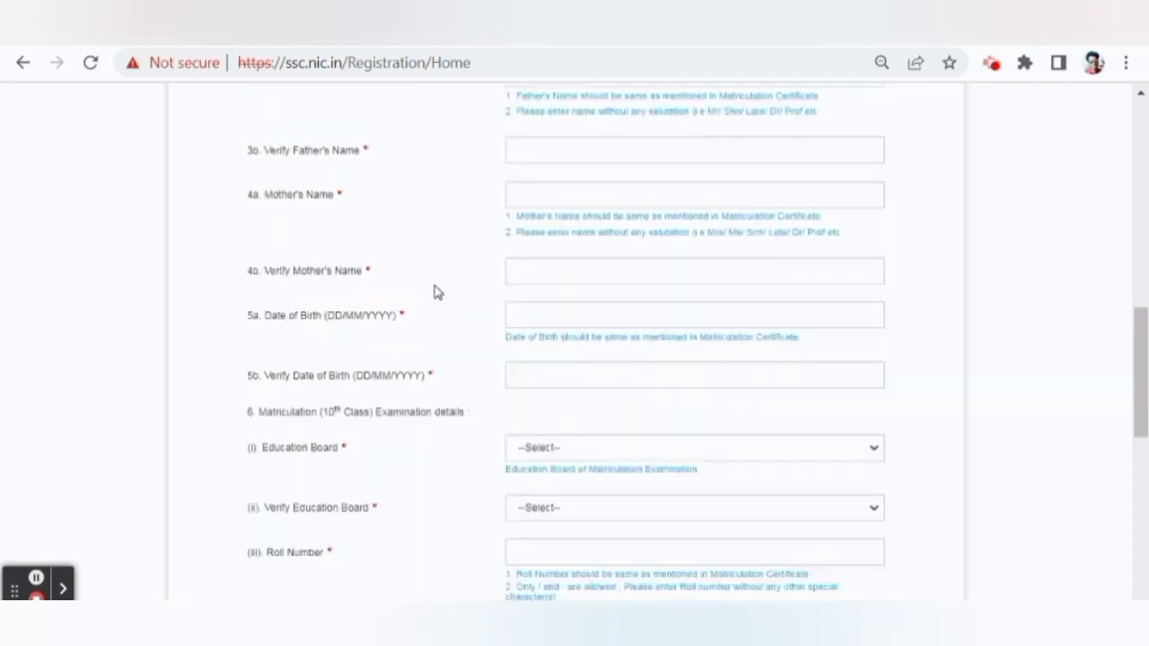
{"action": "left_click", "coordinate": [515, 309]}
{"action": "left_click", "coordinate": [431, 334]}
{"action": "scroll", "coordinate": [459, 341], "scroll_direction": "down", "scroll_amount": 1}
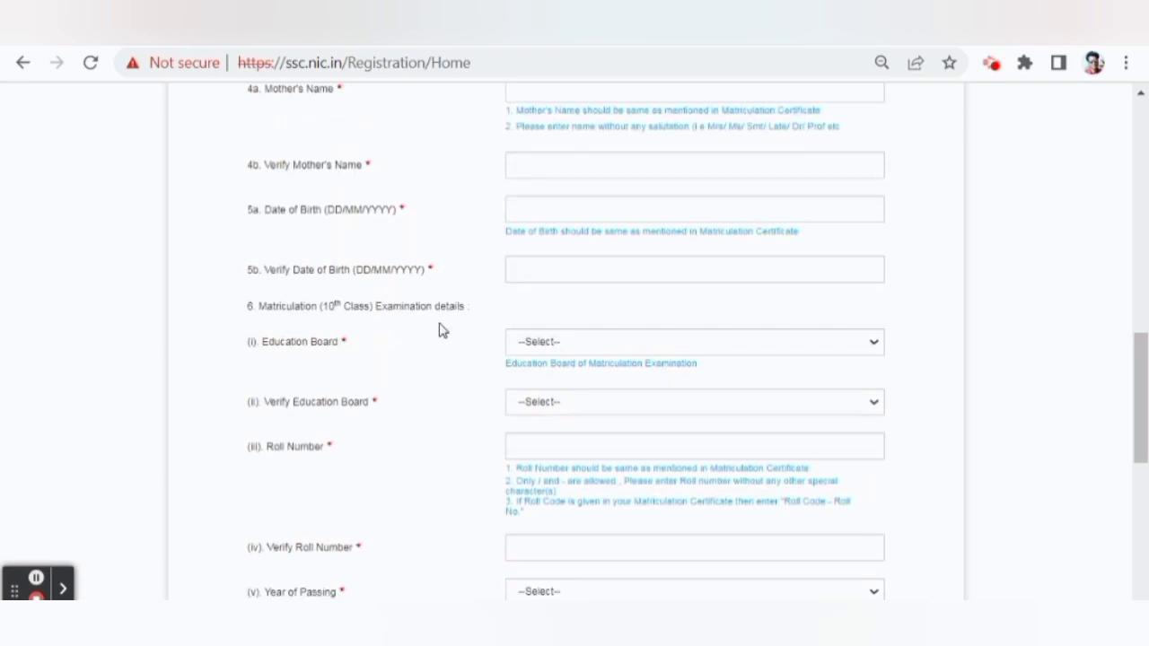
{"action": "scroll", "coordinate": [405, 288], "scroll_direction": "down", "scroll_amount": 1}
Look through the Education Board options for the matriculation examination.
{"action": "left_click", "coordinate": [570, 237]}
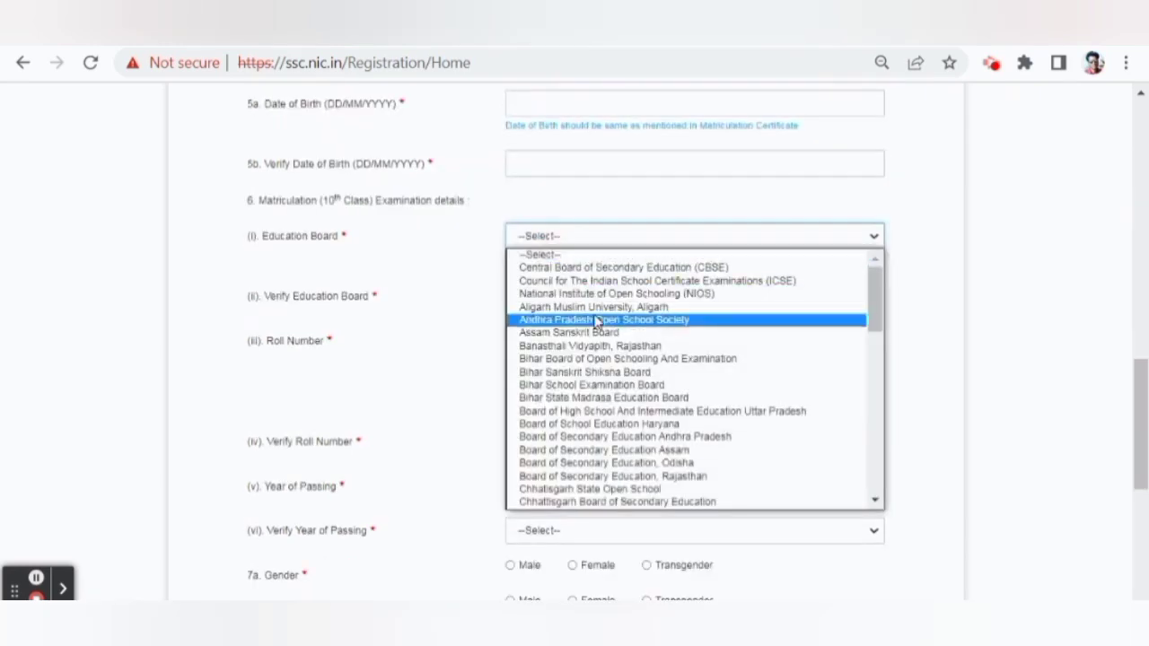
{"action": "scroll", "coordinate": [599, 351], "scroll_direction": "down", "scroll_amount": 5}
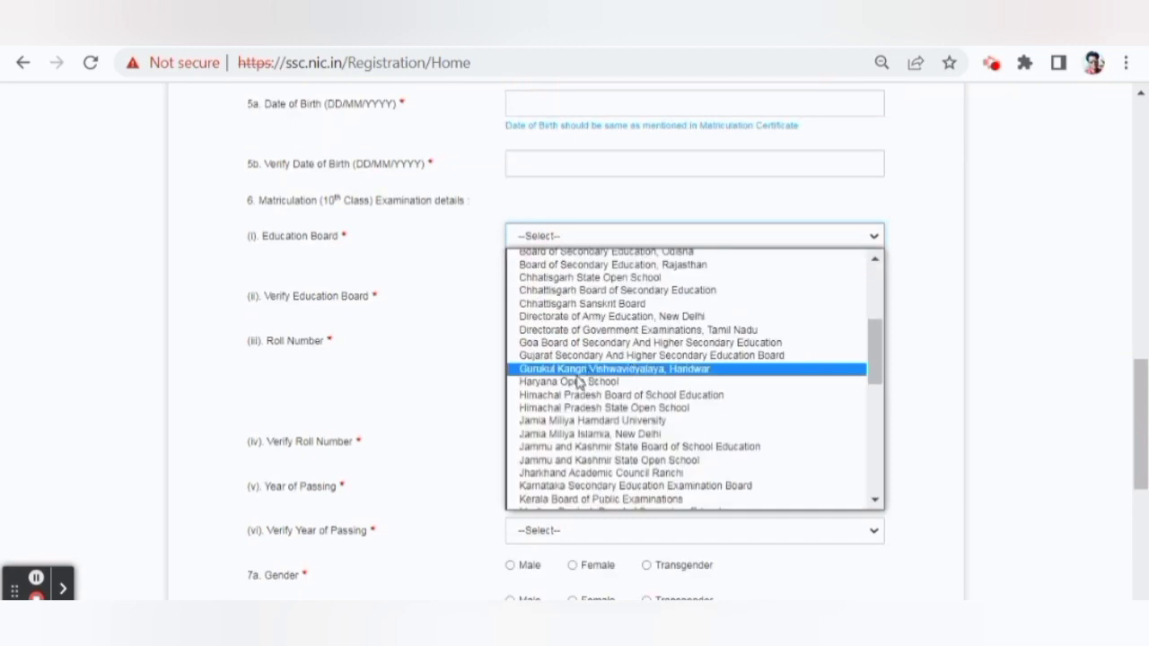
{"action": "left_click", "coordinate": [472, 353]}
{"action": "left_click", "coordinate": [602, 238]}
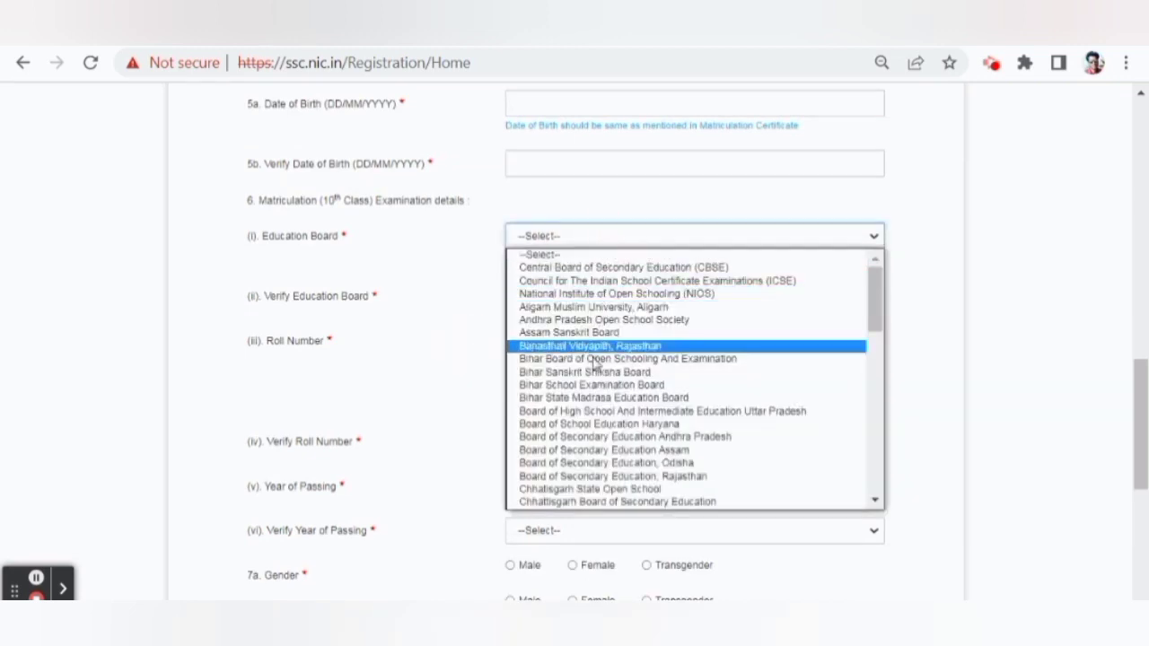
{"action": "scroll", "coordinate": [600, 346], "scroll_direction": "down", "scroll_amount": 10}
{"action": "left_click", "coordinate": [403, 356]}
Set the matriculation Year of Passing to 2019.
{"action": "scroll", "coordinate": [449, 323], "scroll_direction": "down", "scroll_amount": 2}
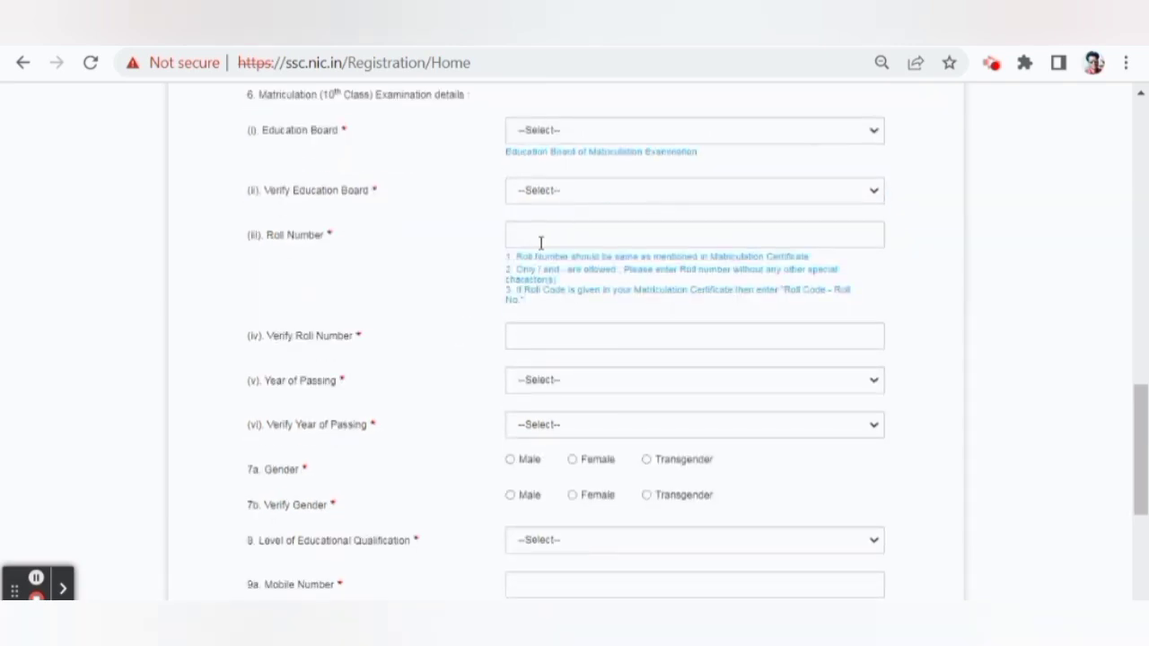
{"action": "scroll", "coordinate": [458, 337], "scroll_direction": "down", "scroll_amount": 2}
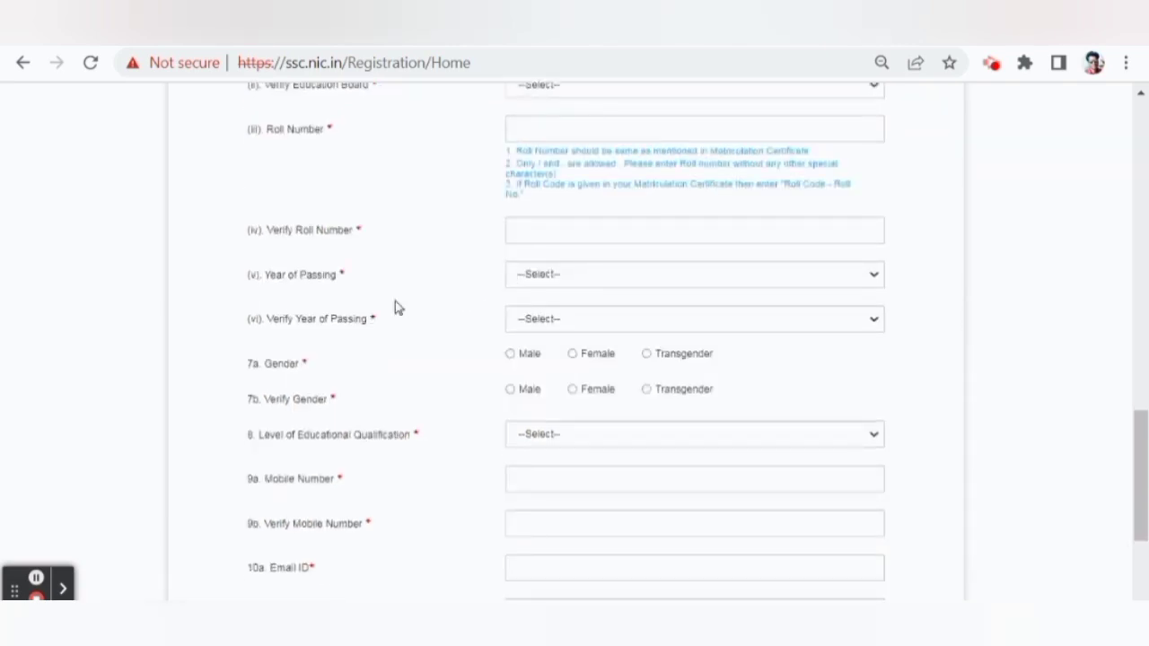
{"action": "left_click", "coordinate": [535, 277]}
{"action": "left_click", "coordinate": [538, 343]}
Set both Gender and Verify Gender to Male.
{"action": "scroll", "coordinate": [552, 333], "scroll_direction": "down", "scroll_amount": 2}
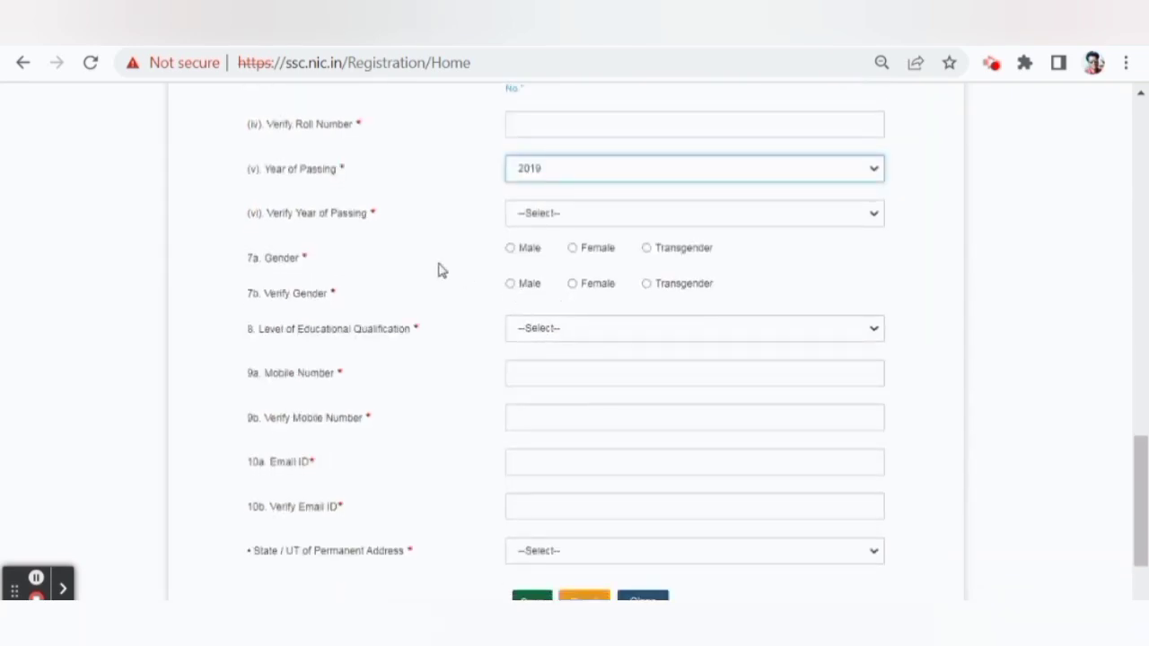
{"action": "left_click", "coordinate": [510, 248]}
{"action": "scroll", "coordinate": [467, 269], "scroll_direction": "down", "scroll_amount": 2}
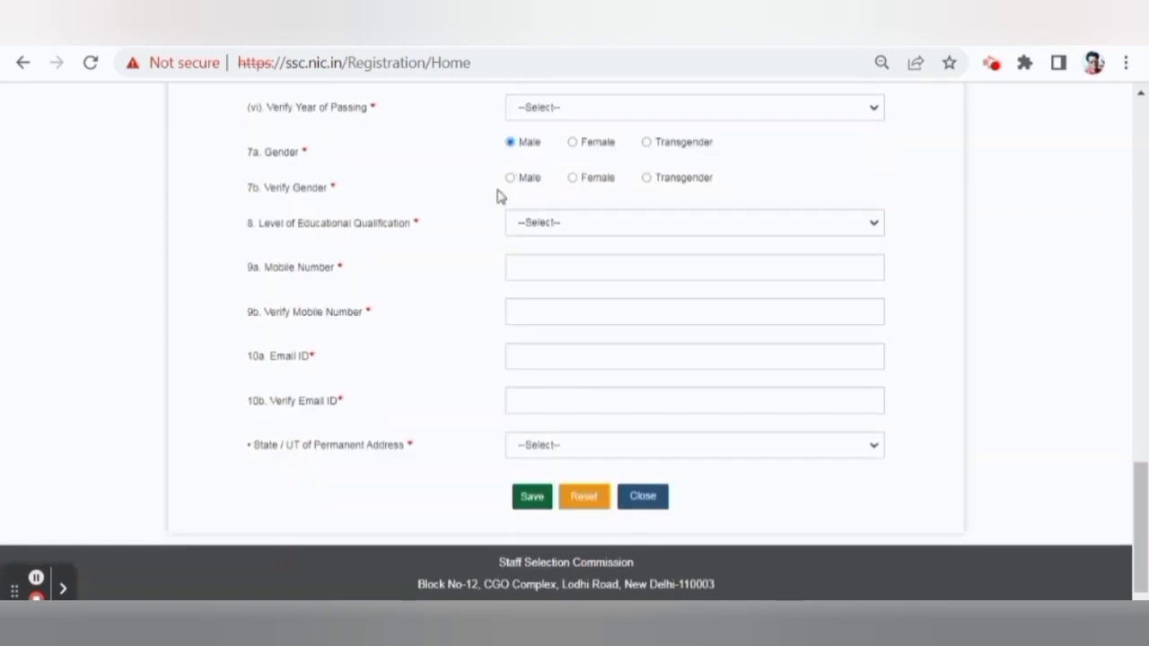
{"action": "left_click", "coordinate": [510, 178]}
Look through the options for Level of Educational Qualification.
{"action": "scroll", "coordinate": [450, 250], "scroll_direction": "down", "scroll_amount": 1}
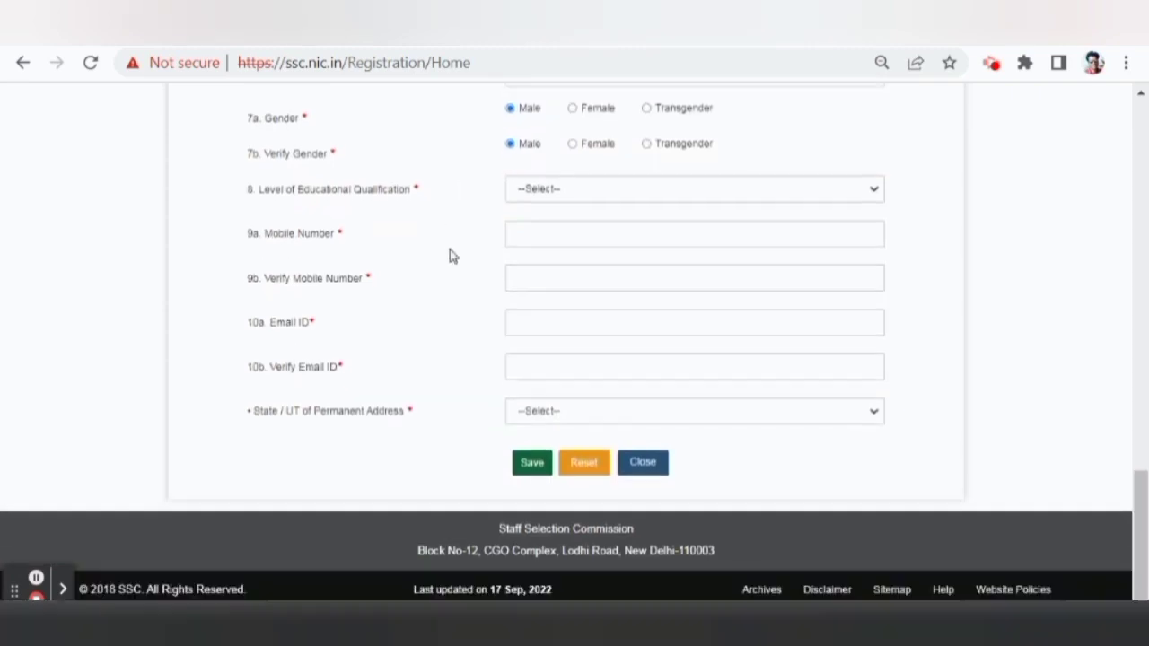
{"action": "left_click", "coordinate": [523, 194]}
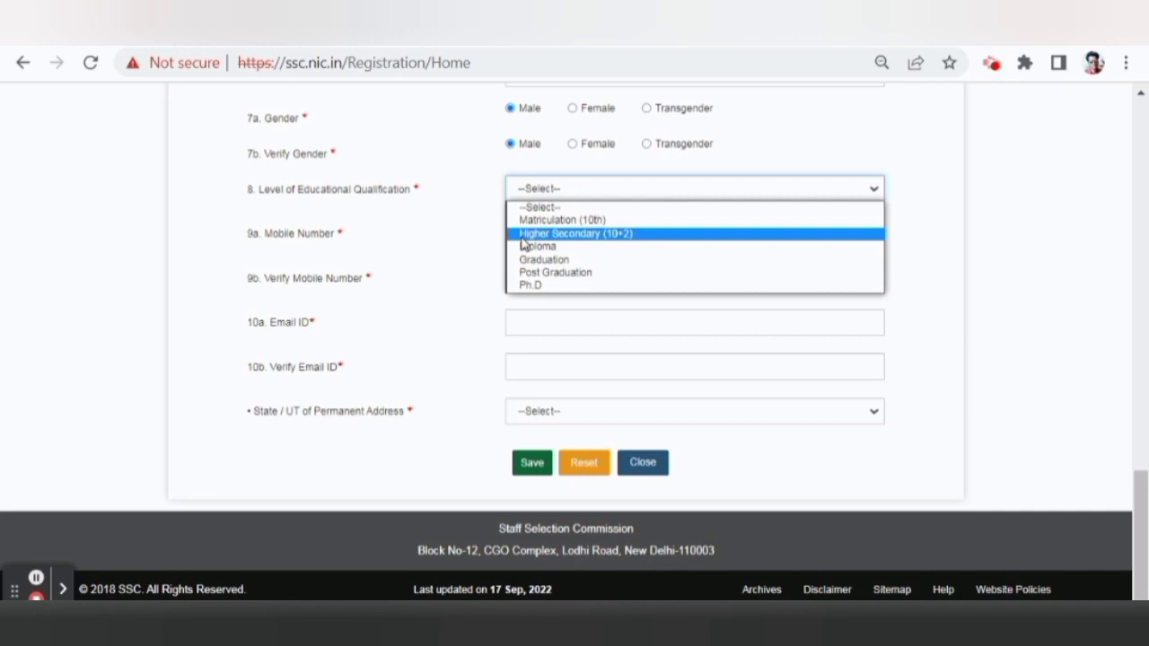
{"action": "left_click", "coordinate": [463, 255]}
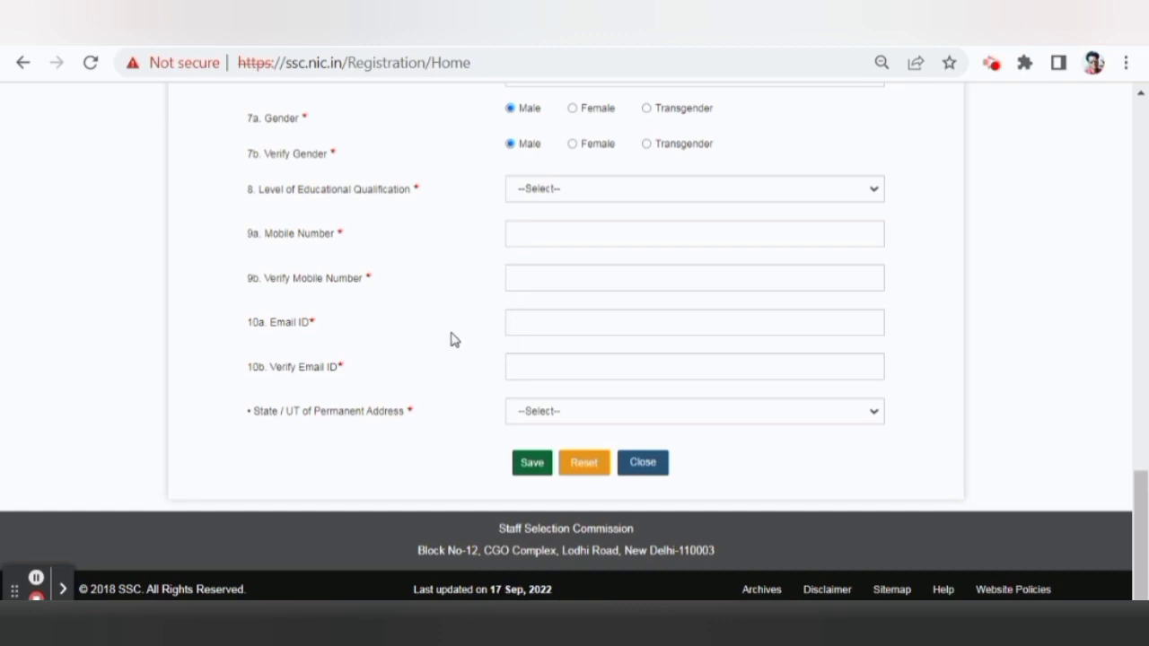
Set the State / UT of Permanent Address to Jharkhand.
{"action": "left_click", "coordinate": [543, 419]}
{"action": "left_click", "coordinate": [611, 314]}
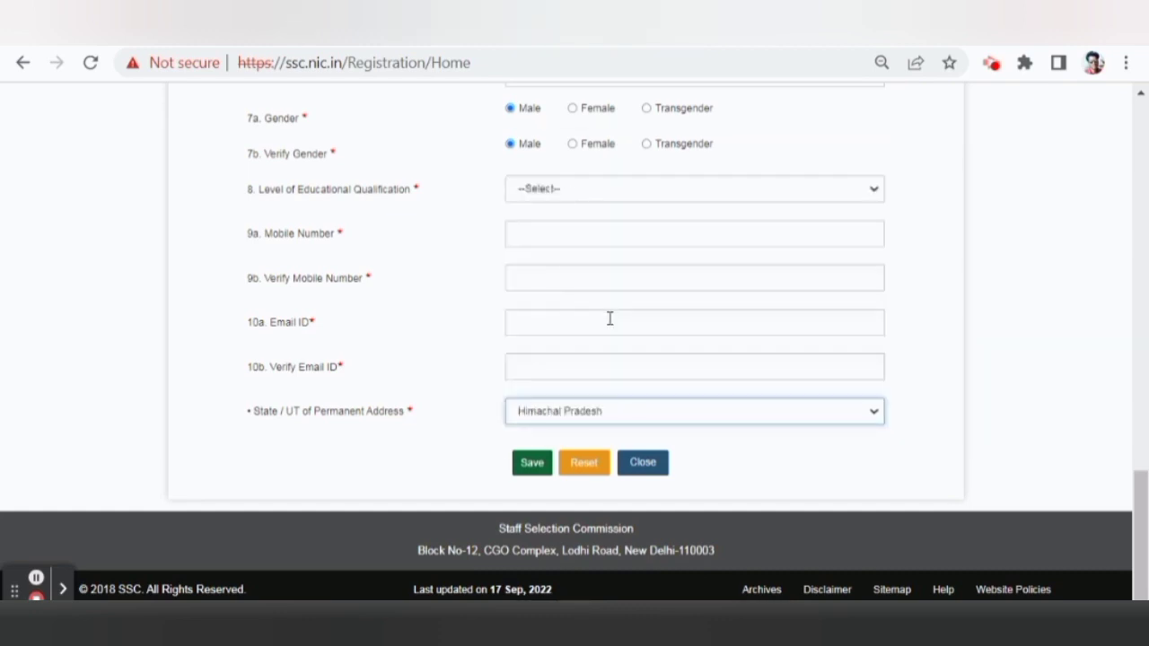
{"action": "left_click", "coordinate": [540, 411]}
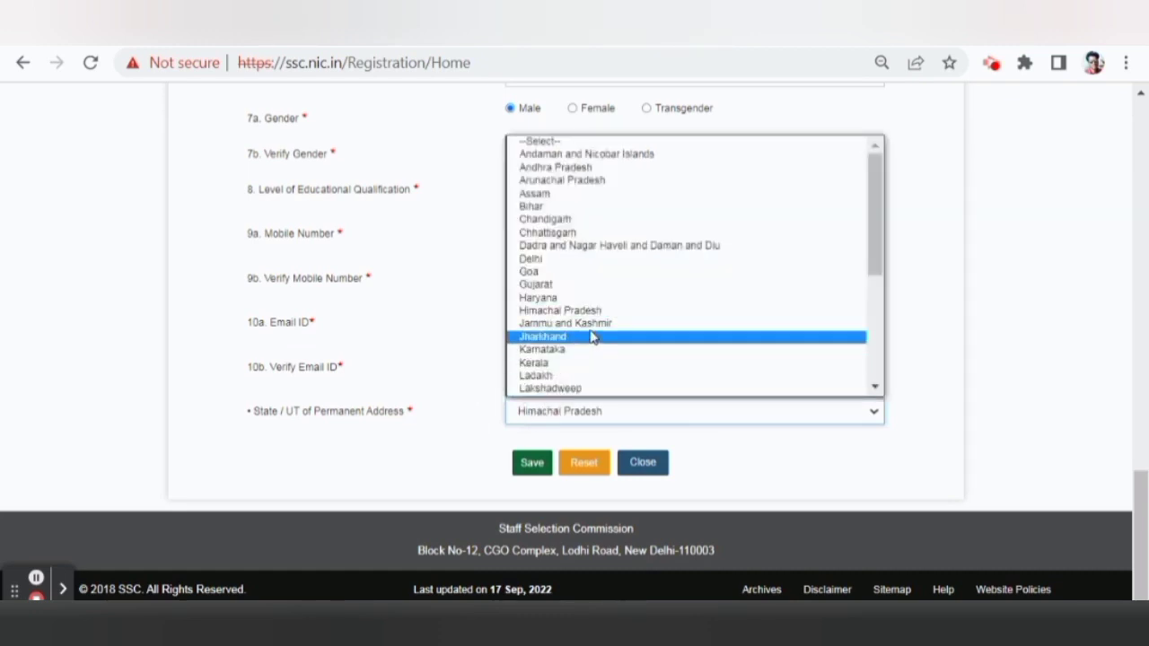
{"action": "left_click", "coordinate": [593, 333]}
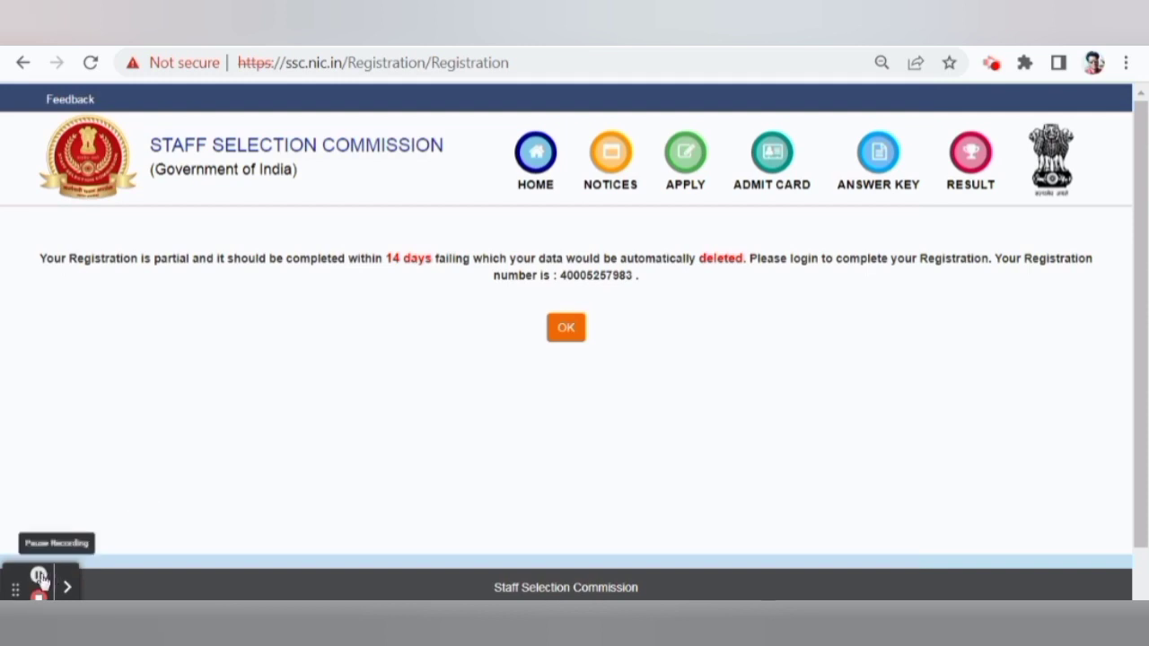
Examine the registration number, password and captcha fields of the home page's Login form.
{"action": "left_click", "coordinate": [39, 577]}
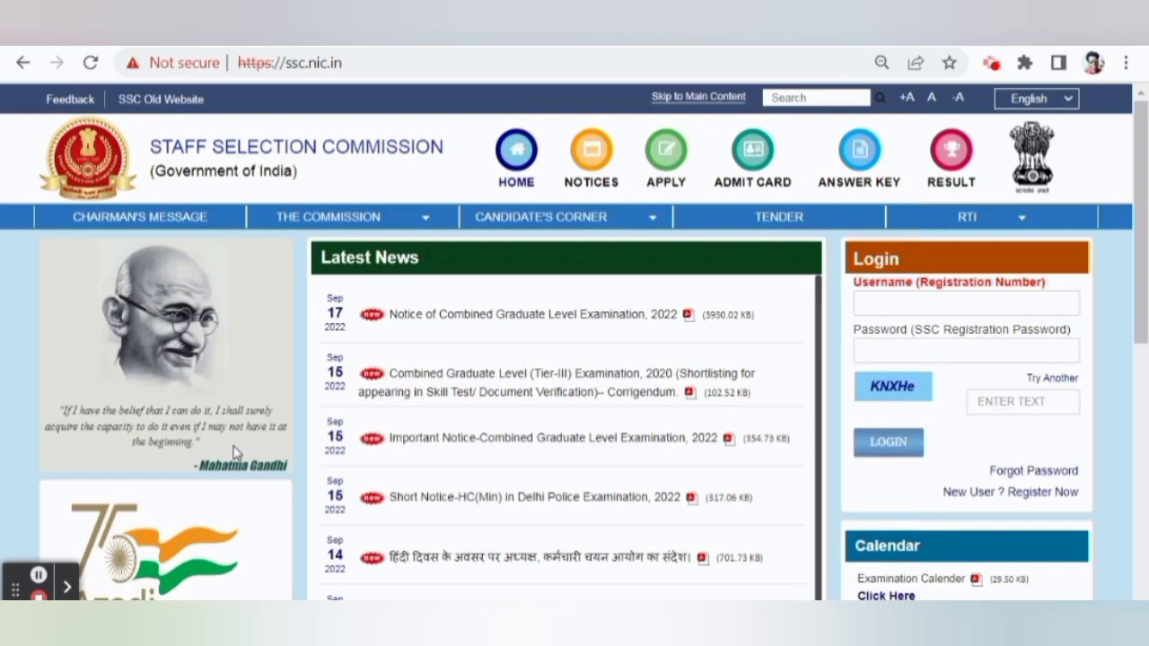
{"action": "scroll", "coordinate": [324, 410], "scroll_direction": "down", "scroll_amount": 1}
{"action": "scroll", "coordinate": [896, 292], "scroll_direction": "down", "scroll_amount": 1}
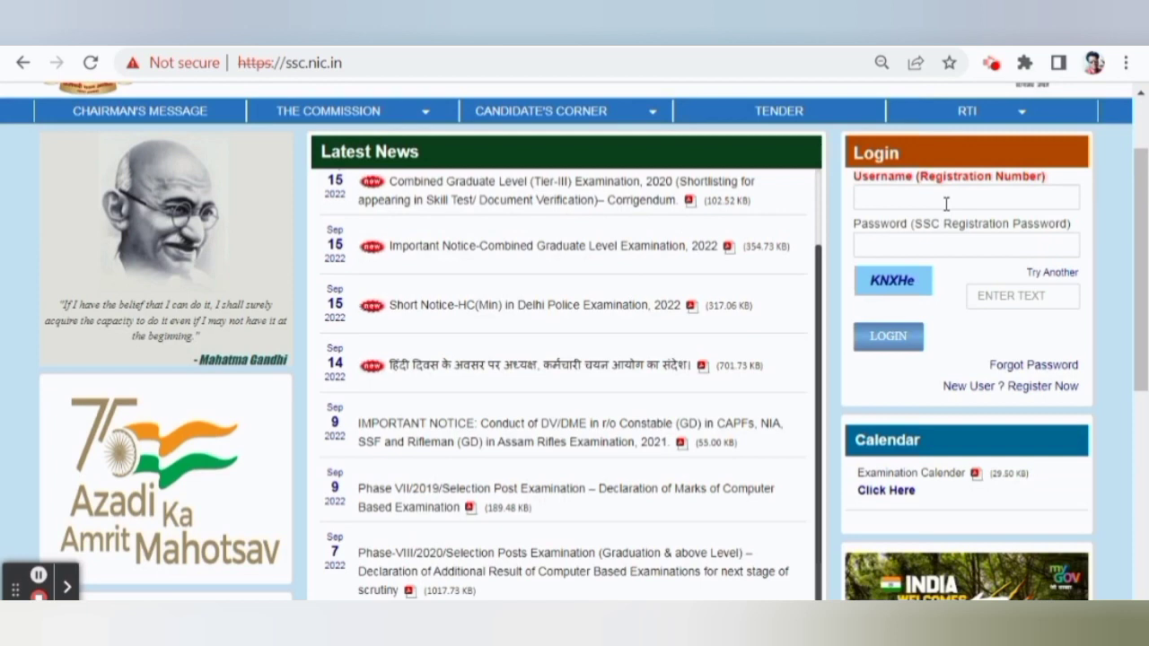
{"action": "left_click", "coordinate": [946, 204]}
{"action": "left_click", "coordinate": [874, 244]}
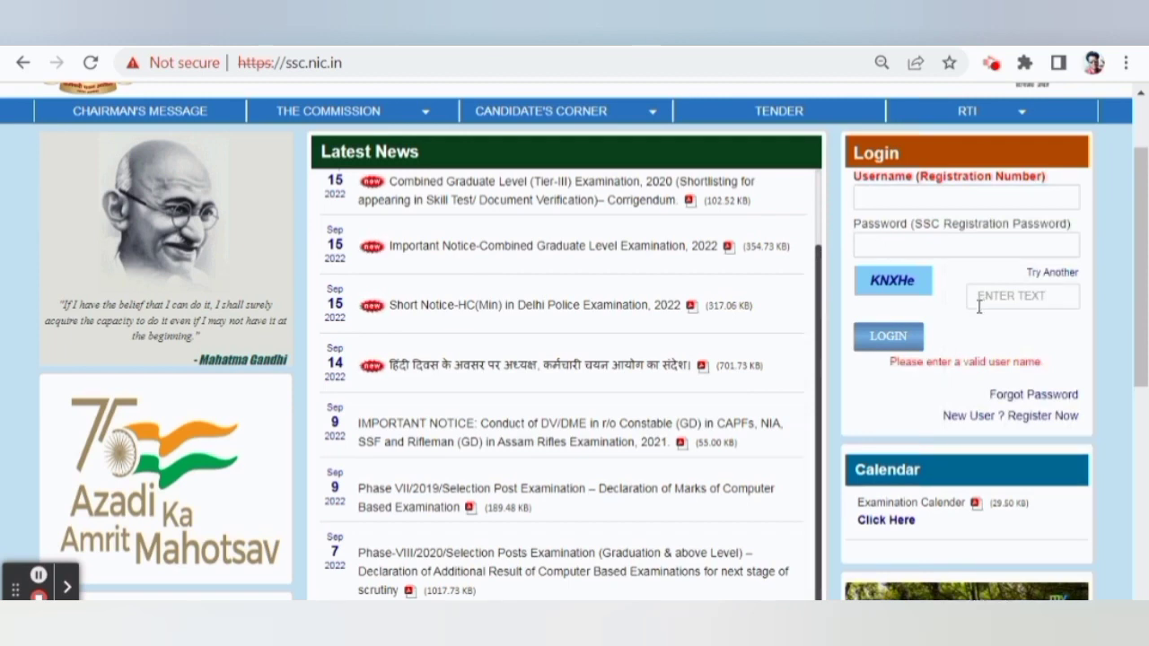
{"action": "left_click", "coordinate": [49, 578]}
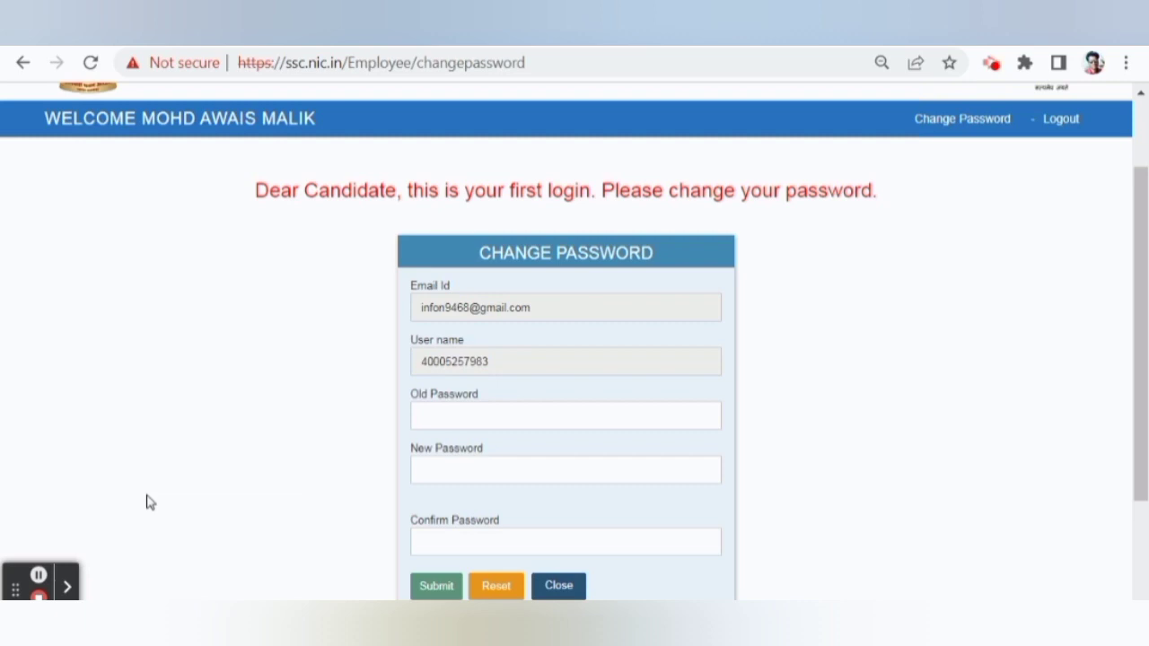
Review the old, new and confirm password fields, and close the password-change message.
{"action": "scroll", "coordinate": [473, 318], "scroll_direction": "down", "scroll_amount": 1}
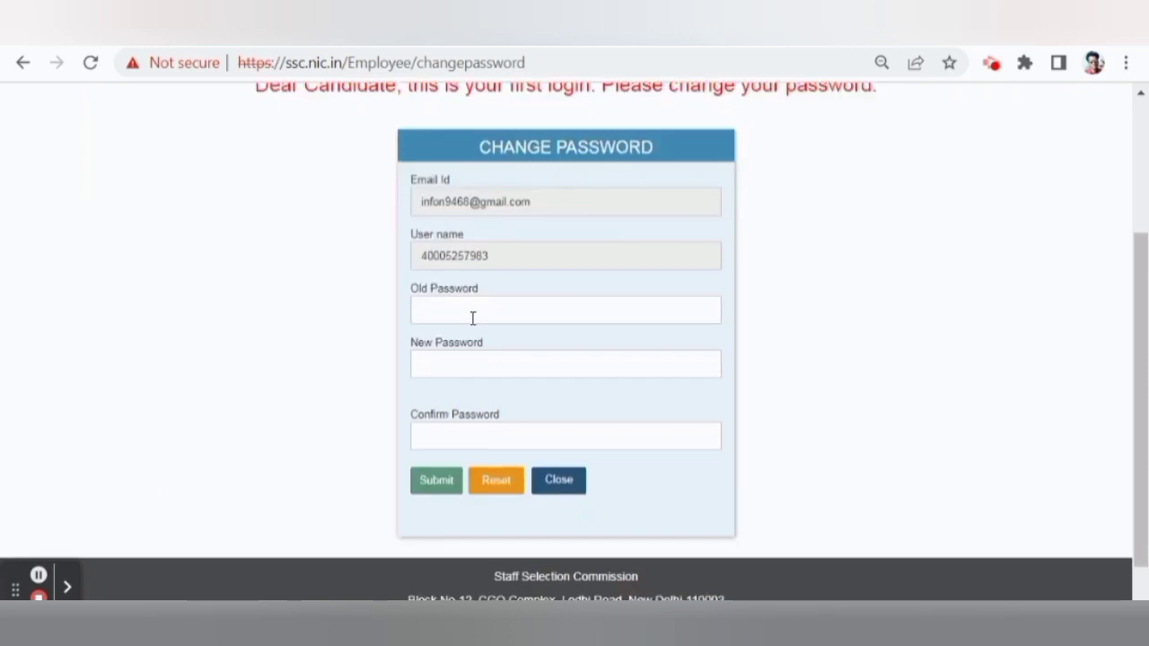
{"action": "scroll", "coordinate": [473, 319], "scroll_direction": "down", "scroll_amount": 1}
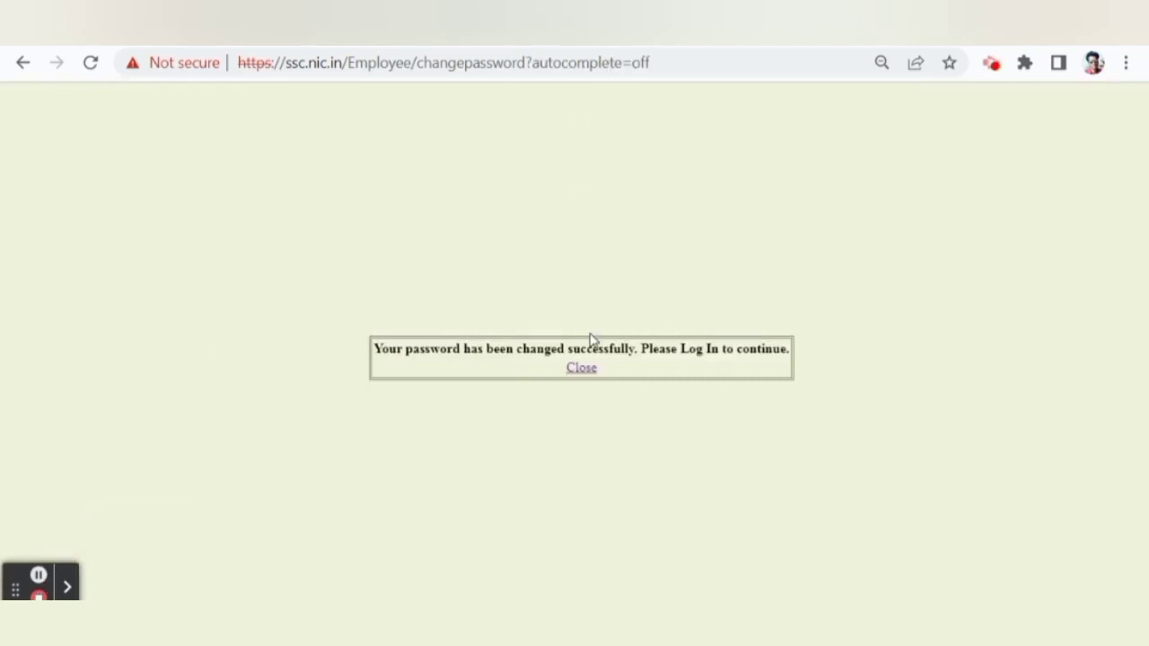
{"action": "left_click", "coordinate": [579, 368]}
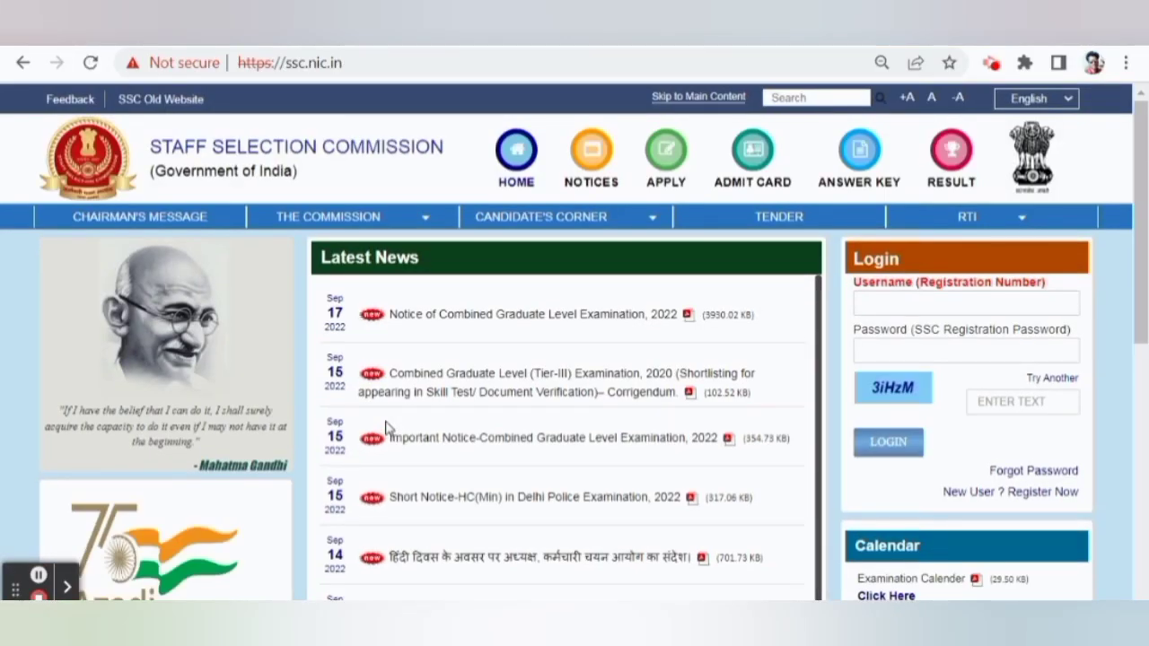
Locate the Login form on the home page for signing in with the new password.
{"action": "scroll", "coordinate": [773, 320], "scroll_direction": "down", "scroll_amount": 1}
{"action": "scroll", "coordinate": [910, 297], "scroll_direction": "down", "scroll_amount": 1}
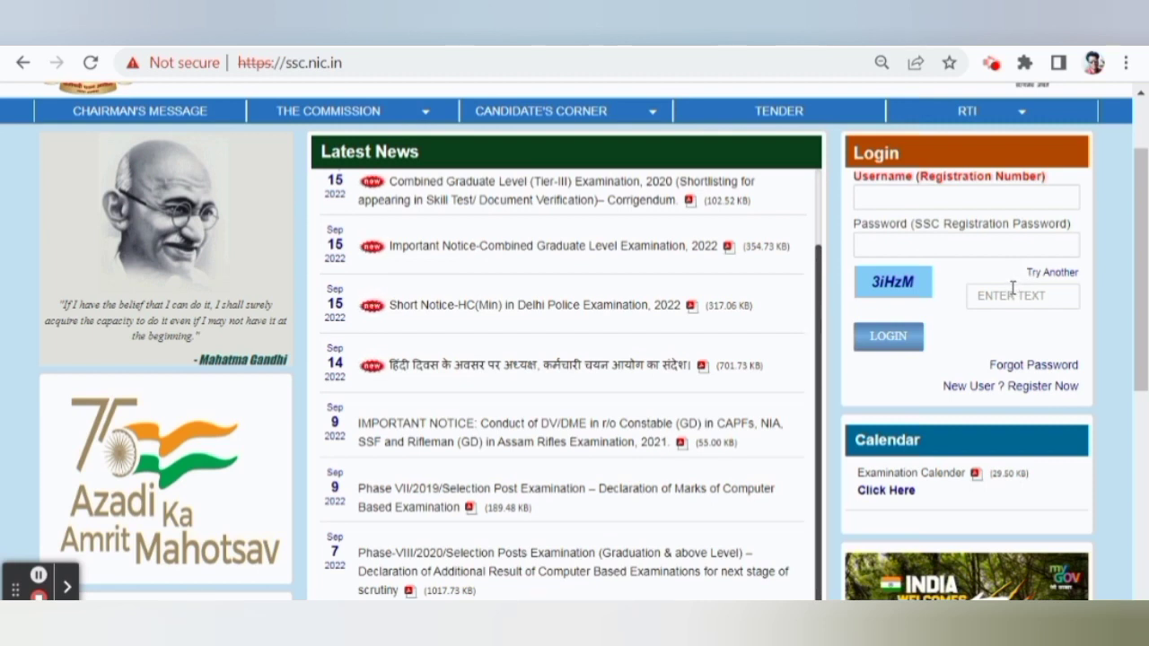
{"action": "left_click", "coordinate": [41, 574]}
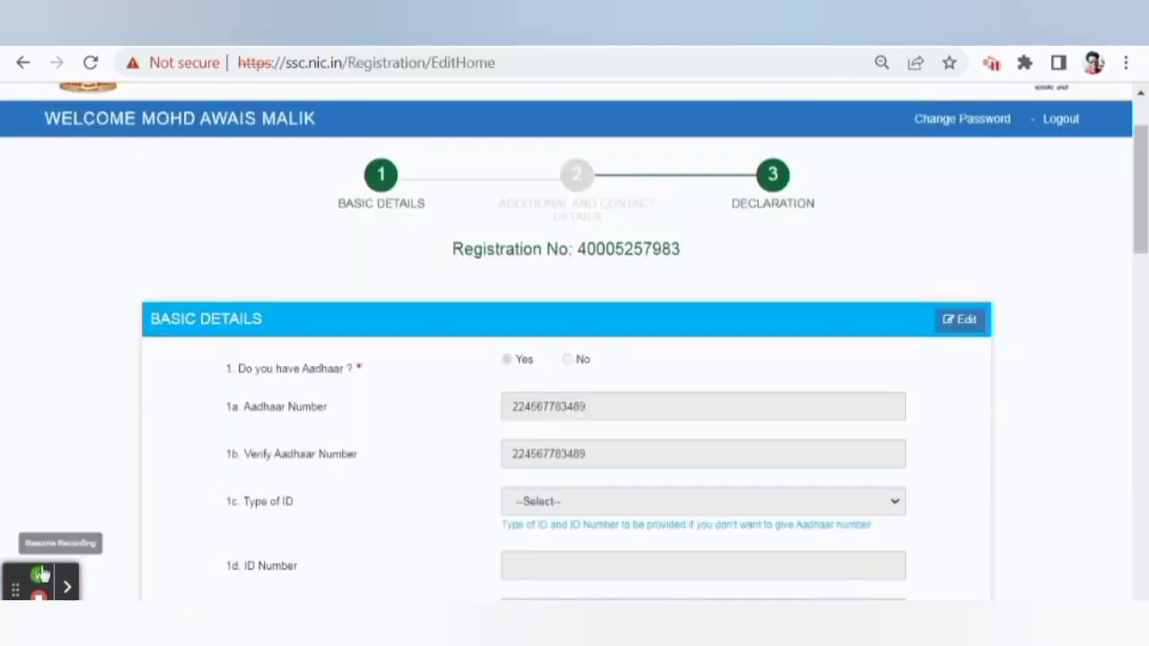
Review the saved Basic Details and proceed to the Additional and Contact Details section.
{"action": "scroll", "coordinate": [231, 378], "scroll_direction": "down", "scroll_amount": 3}
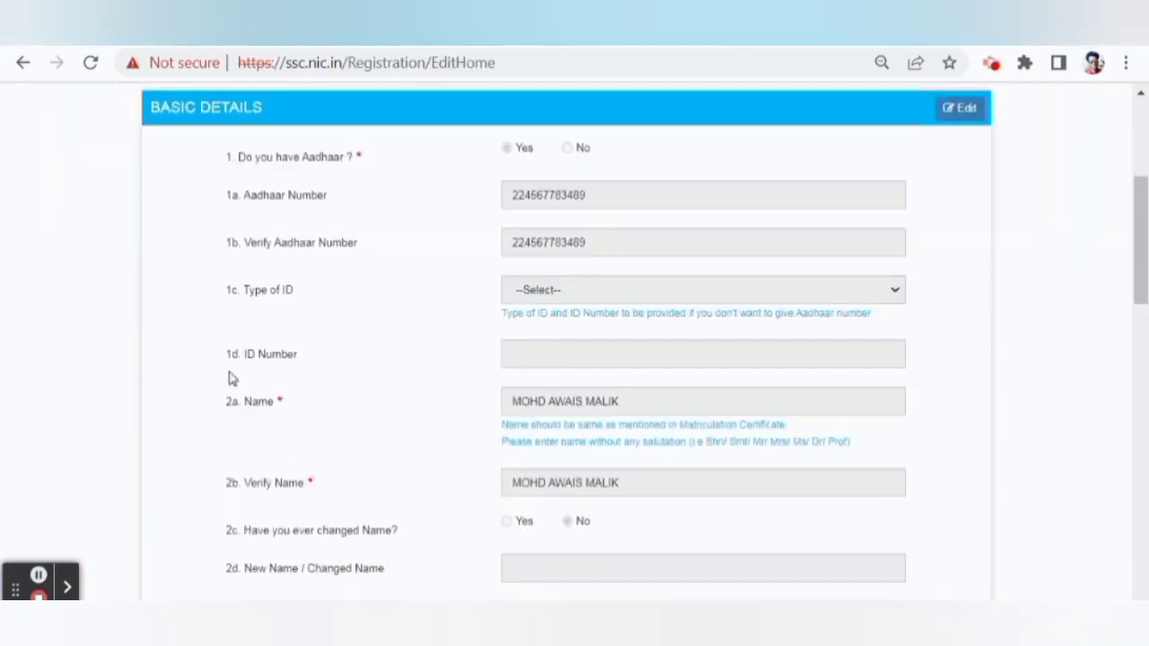
{"action": "scroll", "coordinate": [656, 159], "scroll_direction": "down", "scroll_amount": 10}
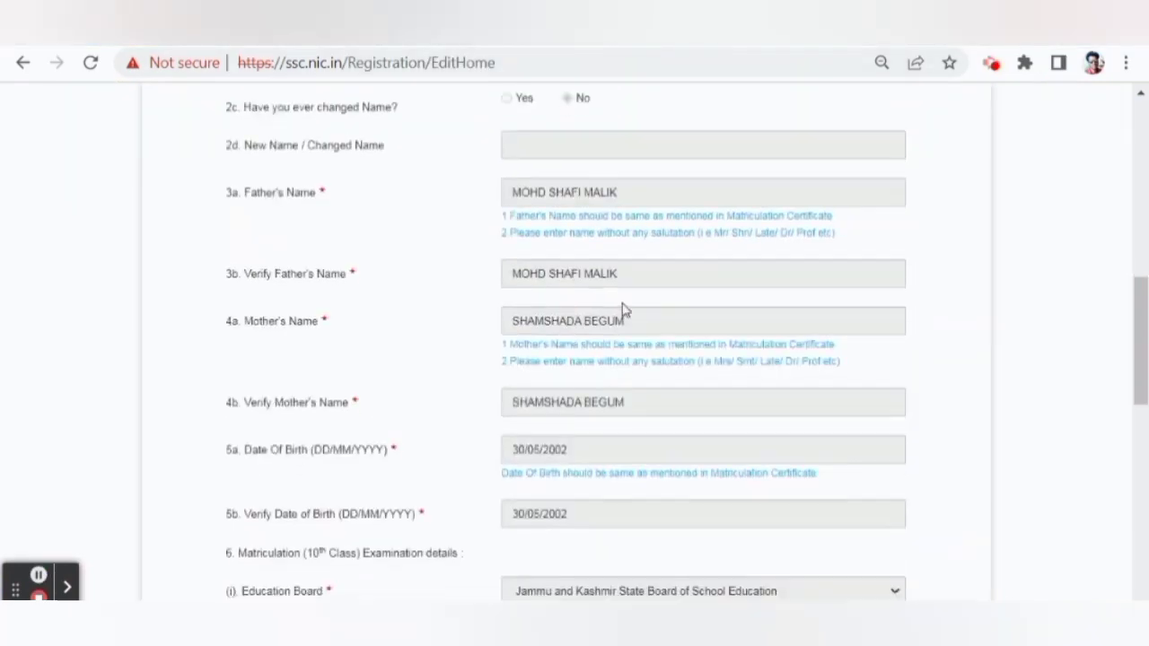
{"action": "scroll", "coordinate": [636, 327], "scroll_direction": "up", "scroll_amount": 1}
{"action": "scroll", "coordinate": [635, 327], "scroll_direction": "down", "scroll_amount": 5}
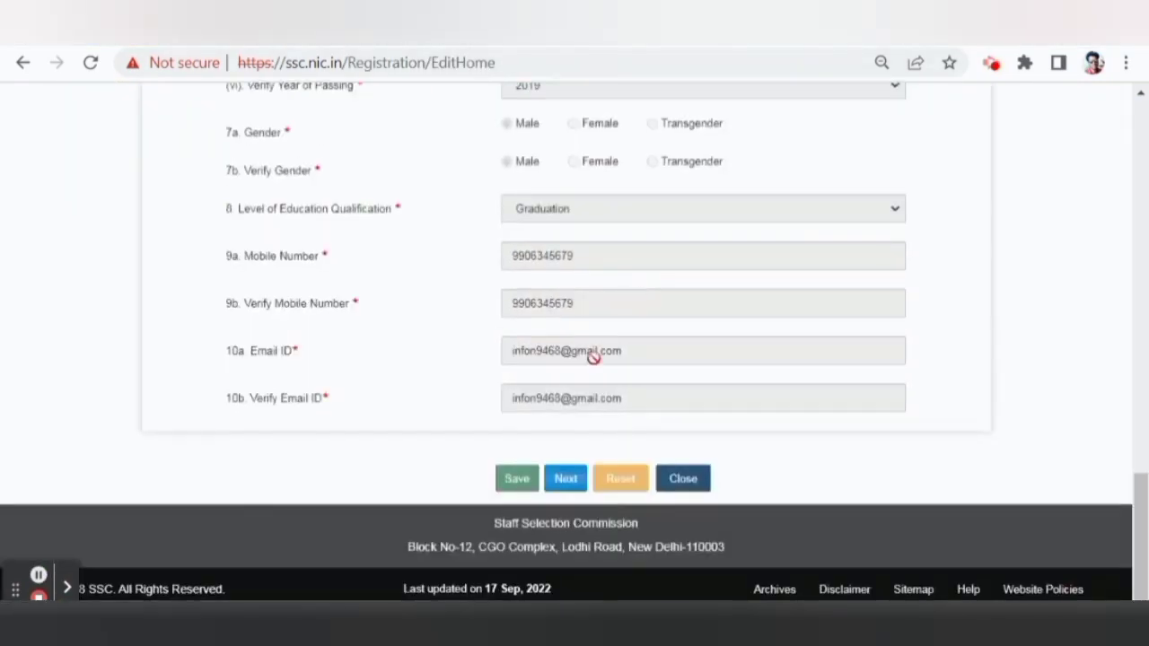
{"action": "left_click", "coordinate": [565, 478]}
Set both Category and Verify Category to General, and Nationality to Citizen of India.
{"action": "scroll", "coordinate": [567, 336], "scroll_direction": "up", "scroll_amount": 10}
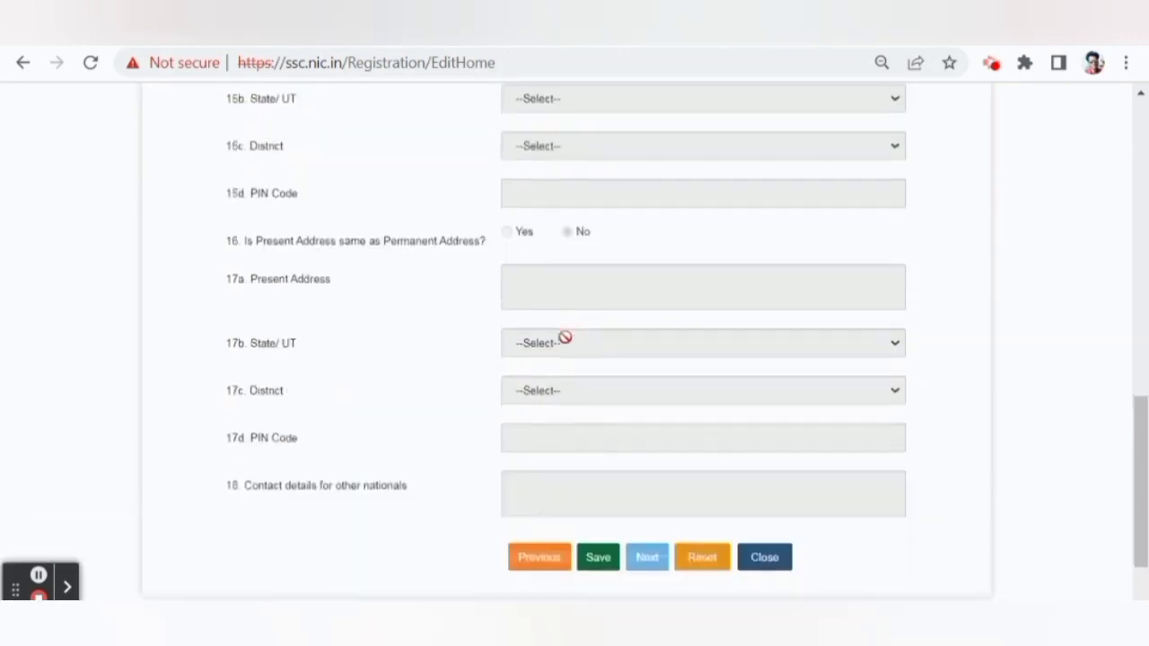
{"action": "scroll", "coordinate": [582, 368], "scroll_direction": "up", "scroll_amount": 1}
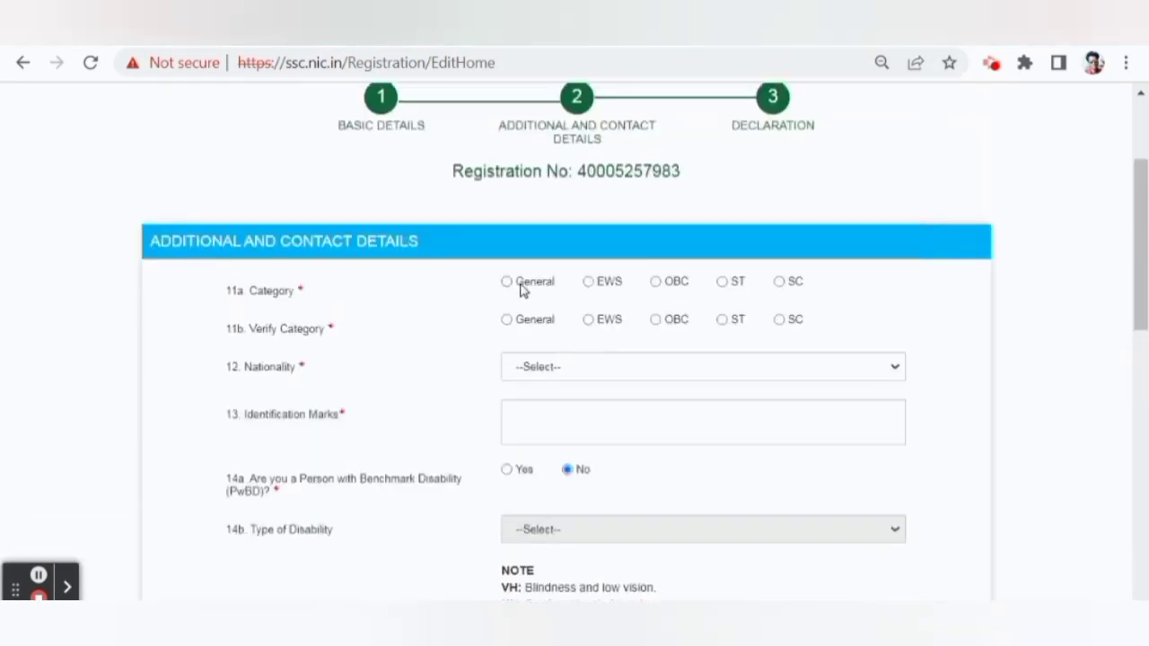
{"action": "left_click", "coordinate": [519, 282]}
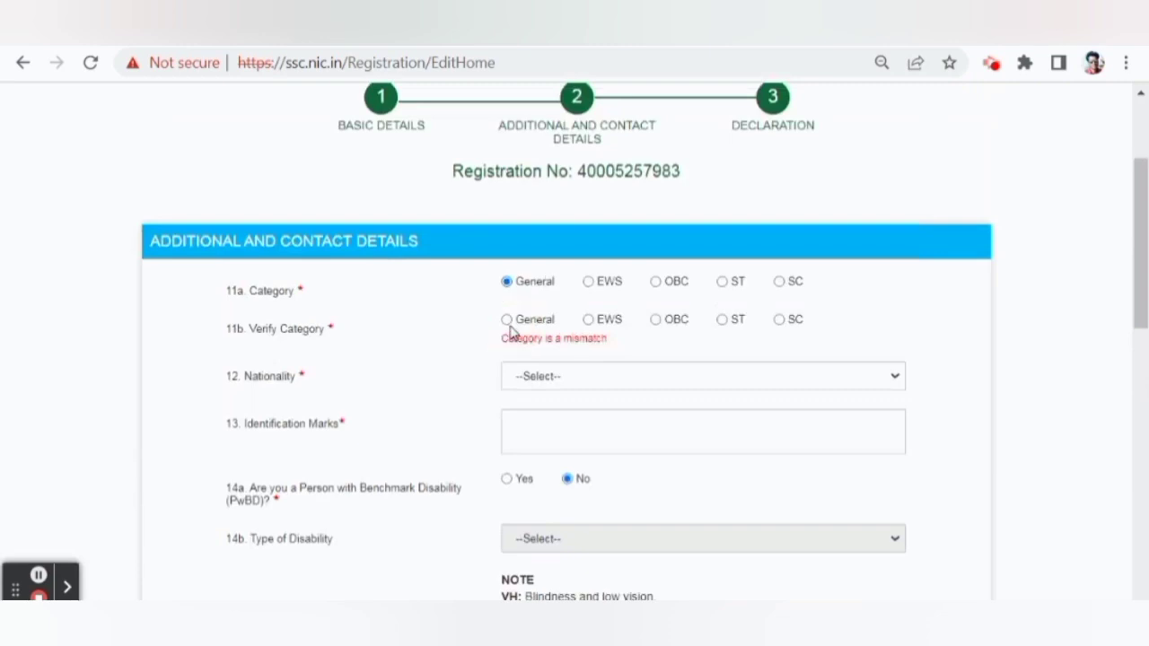
{"action": "left_click", "coordinate": [507, 320]}
{"action": "scroll", "coordinate": [517, 337], "scroll_direction": "down", "scroll_amount": 1}
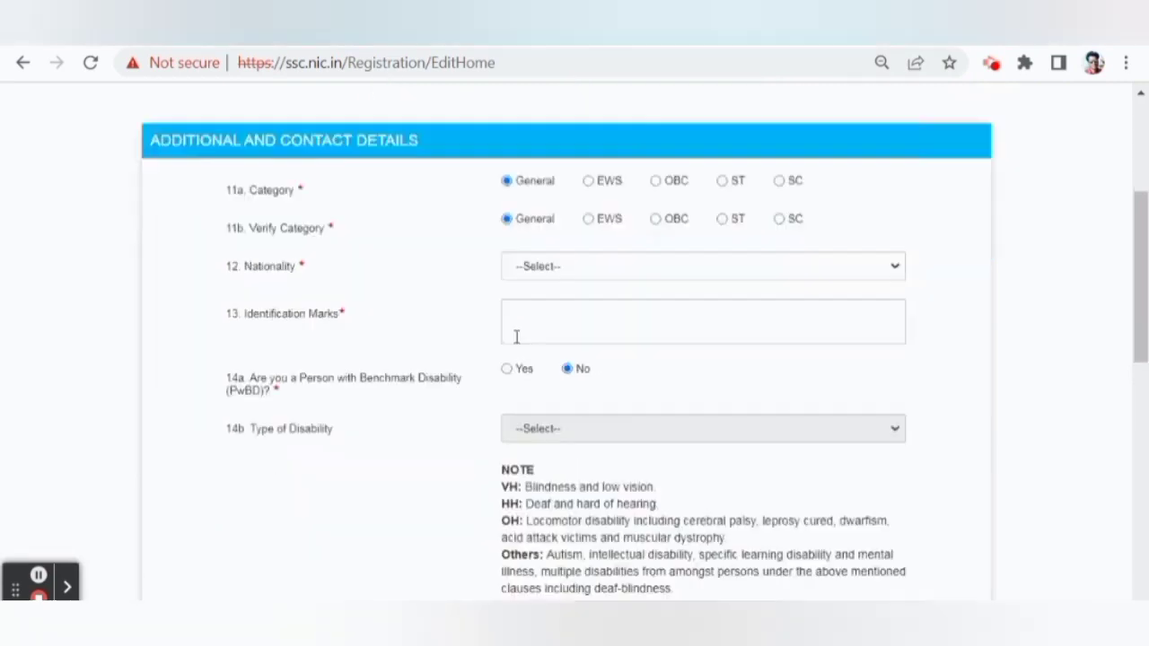
{"action": "left_click", "coordinate": [587, 260]}
{"action": "left_click", "coordinate": [579, 293]}
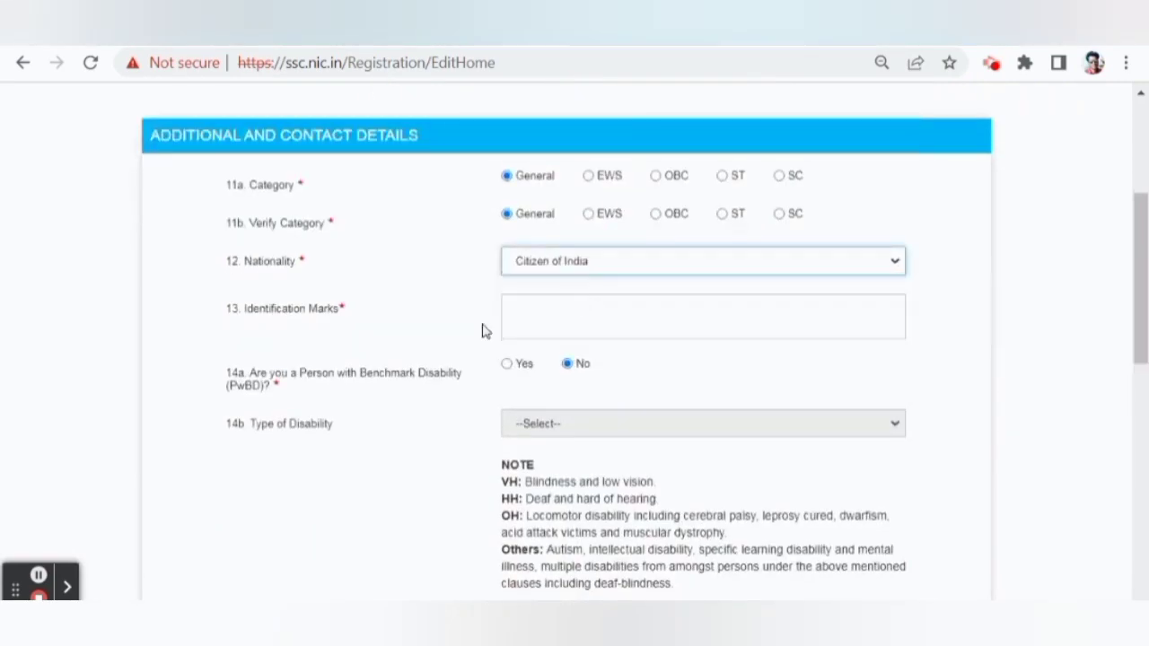
Examine the identification marks, disability, permanent address and present address fields of the Additional and Contact Details.
{"action": "scroll", "coordinate": [490, 315], "scroll_direction": "down", "scroll_amount": 1}
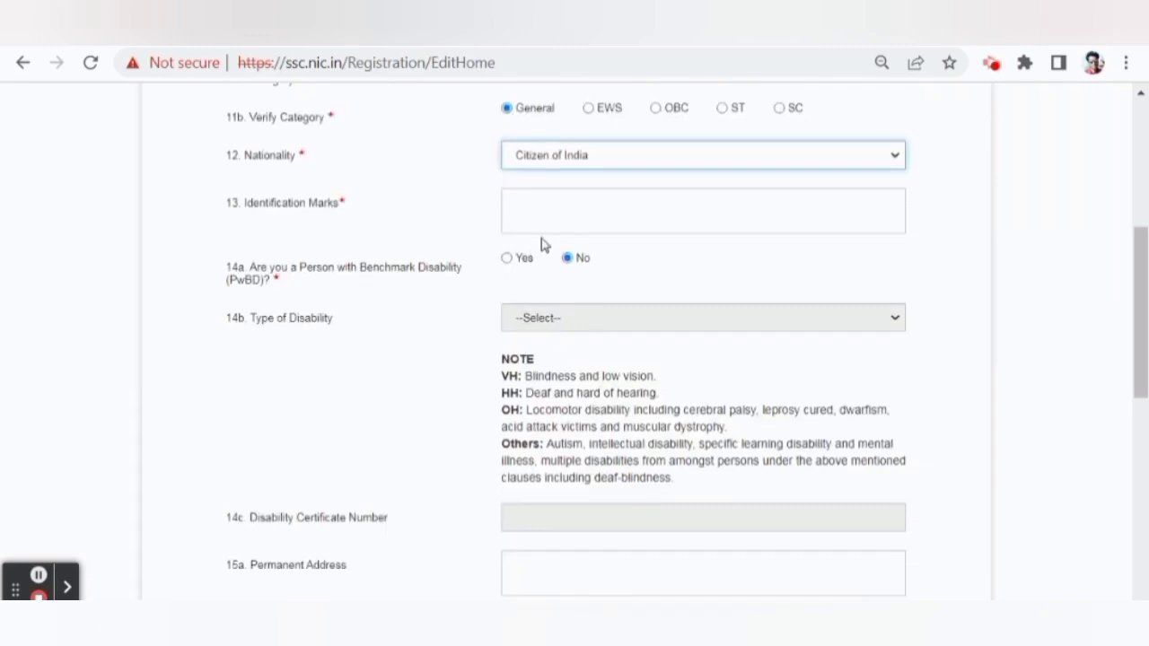
{"action": "scroll", "coordinate": [542, 244], "scroll_direction": "down", "scroll_amount": 2}
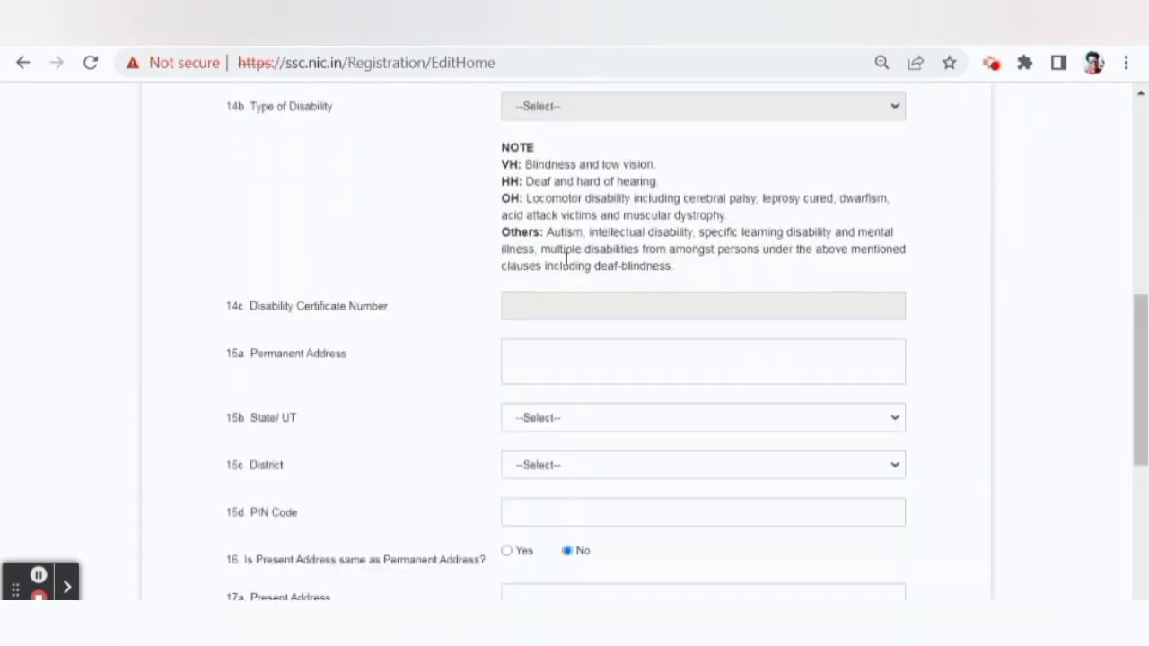
{"action": "scroll", "coordinate": [467, 346], "scroll_direction": "down", "scroll_amount": 1}
{"action": "scroll", "coordinate": [557, 238], "scroll_direction": "up", "scroll_amount": 1}
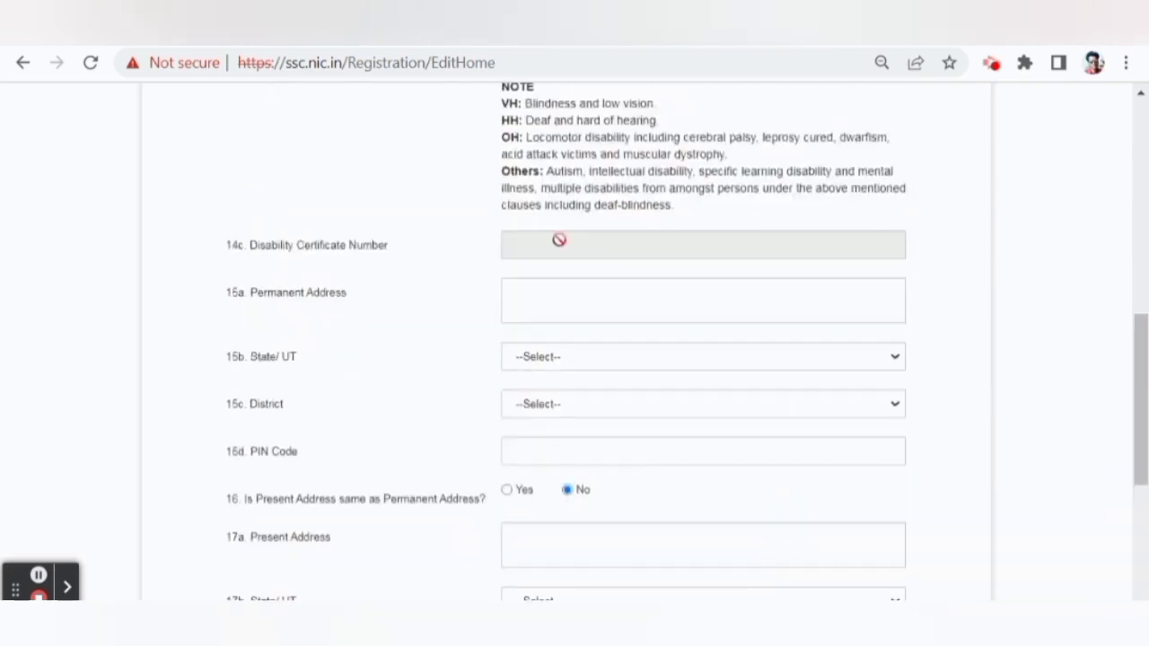
{"action": "scroll", "coordinate": [564, 270], "scroll_direction": "up", "scroll_amount": 1}
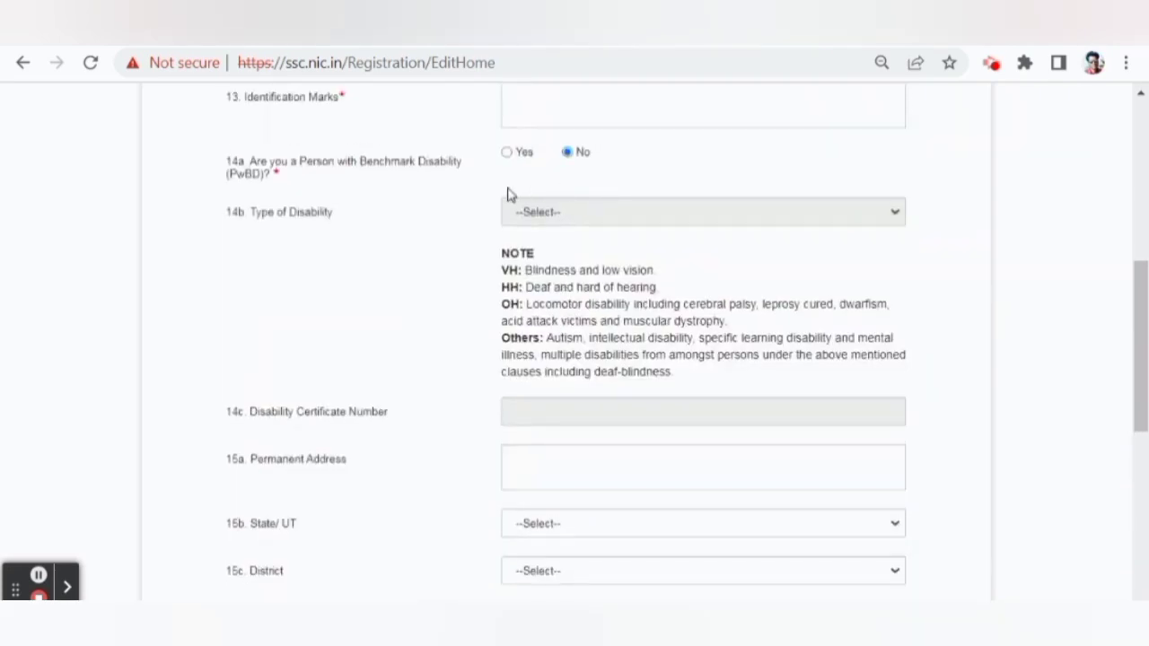
{"action": "scroll", "coordinate": [479, 336], "scroll_direction": "down", "scroll_amount": 2}
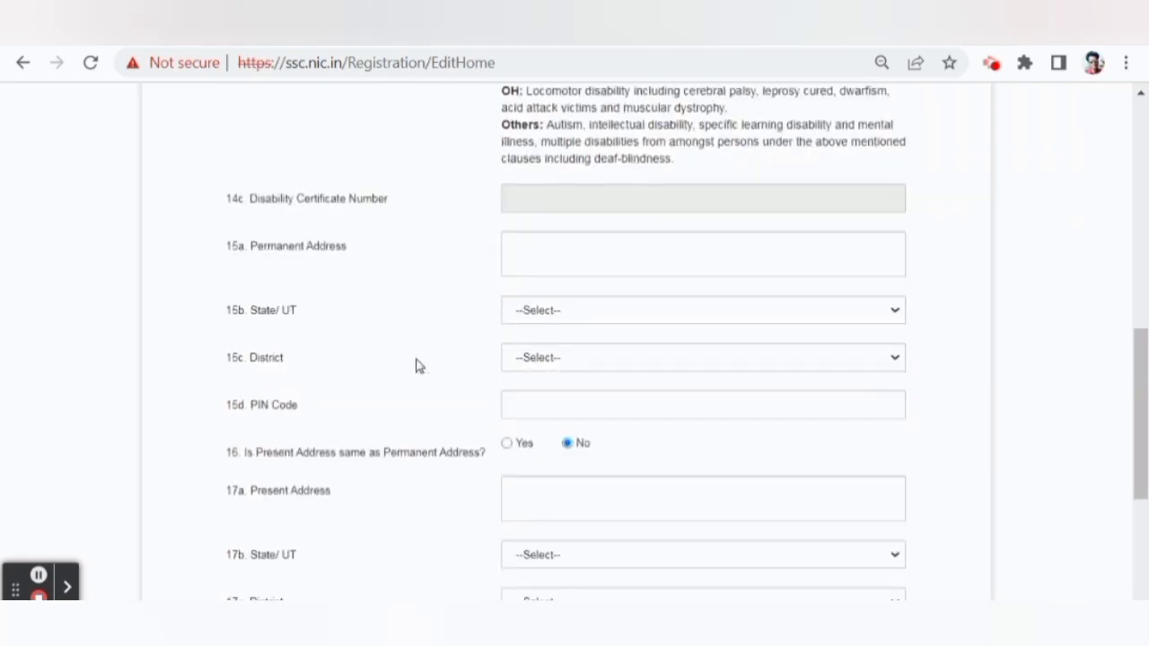
{"action": "scroll", "coordinate": [306, 249], "scroll_direction": "down", "scroll_amount": 1}
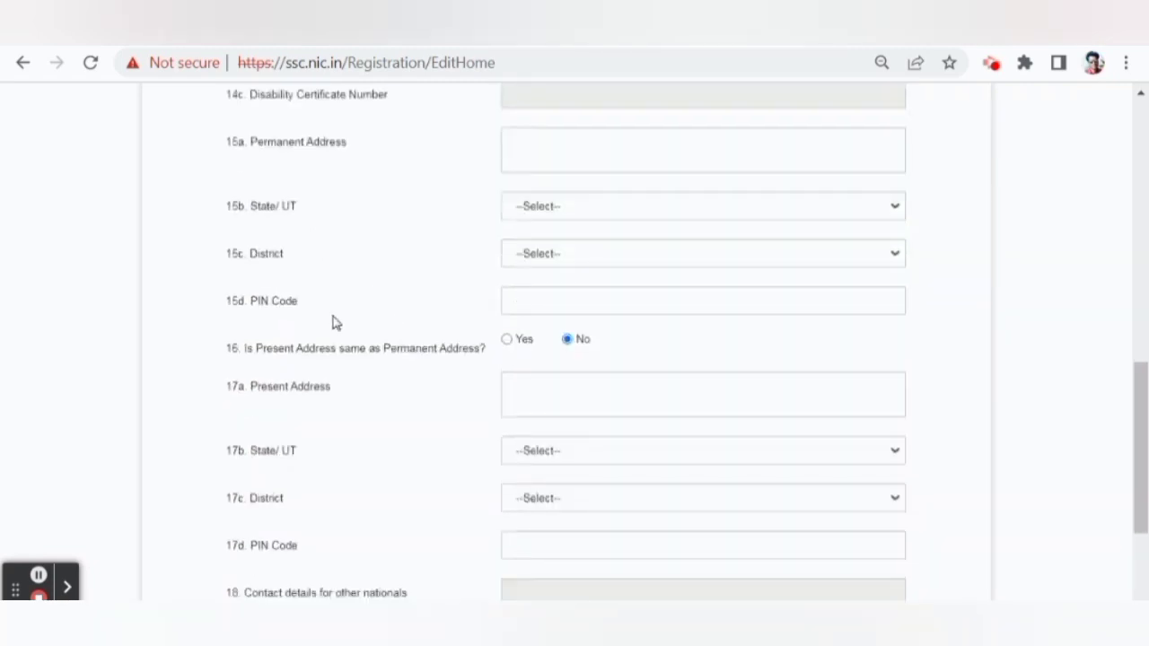
{"action": "scroll", "coordinate": [332, 323], "scroll_direction": "down", "scroll_amount": 2}
{"action": "scroll", "coordinate": [485, 244], "scroll_direction": "up", "scroll_amount": 1}
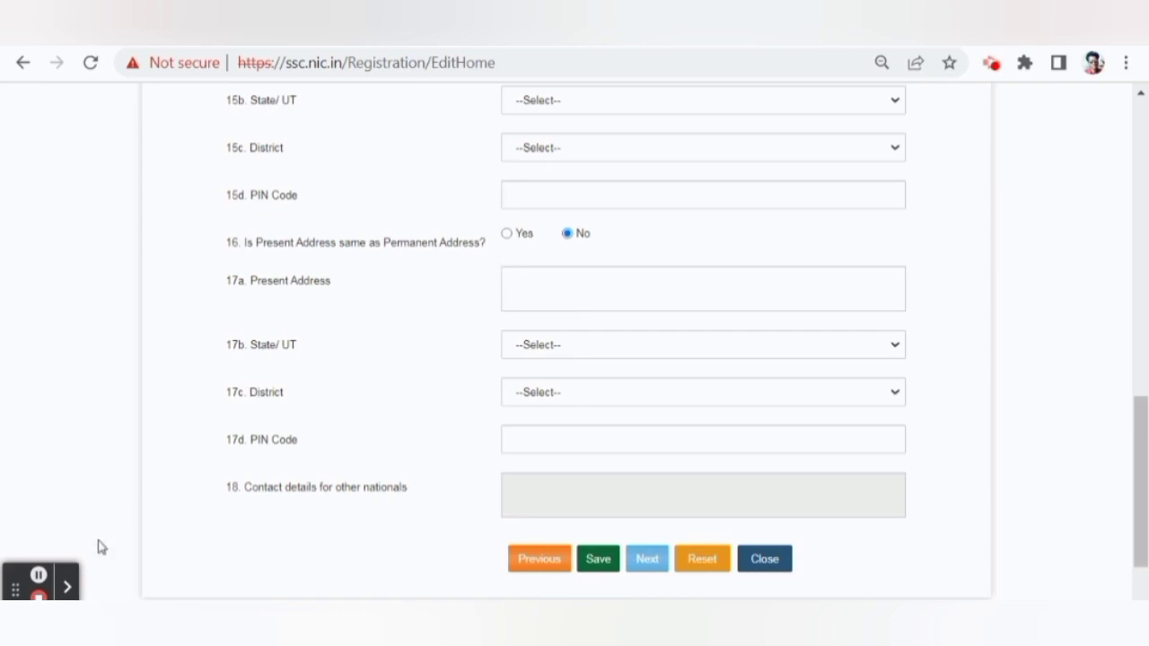
{"action": "left_click", "coordinate": [39, 575]}
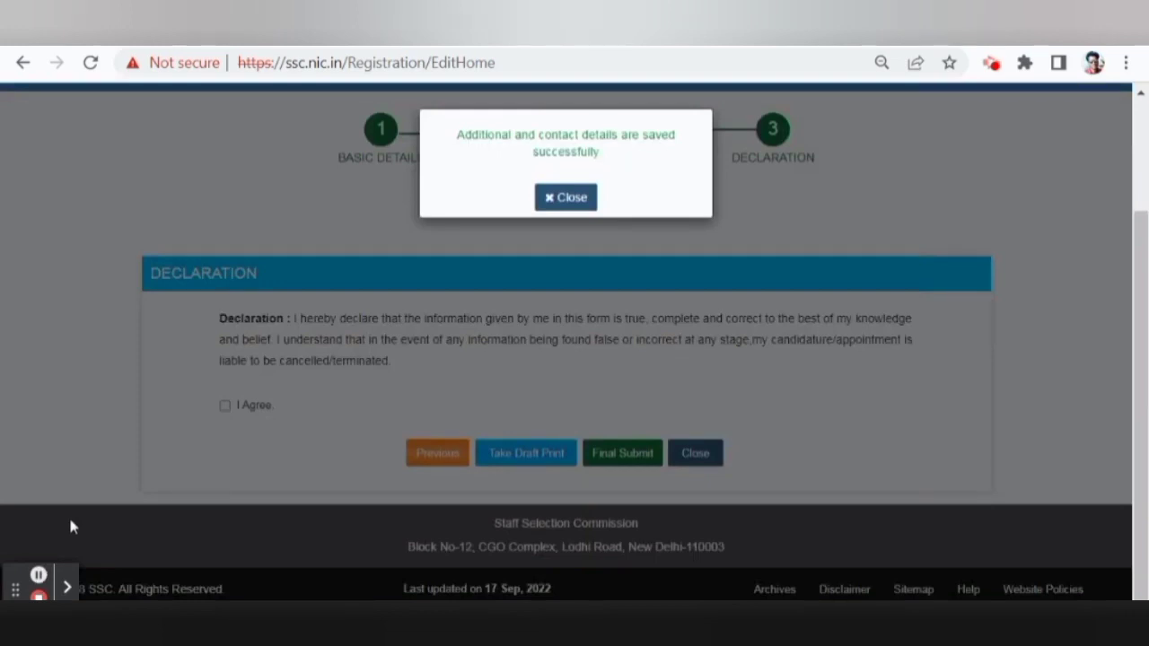
Dismiss the saved-details message, then agree to the declaration and make the final submission of the registration.
{"action": "left_click", "coordinate": [565, 198]}
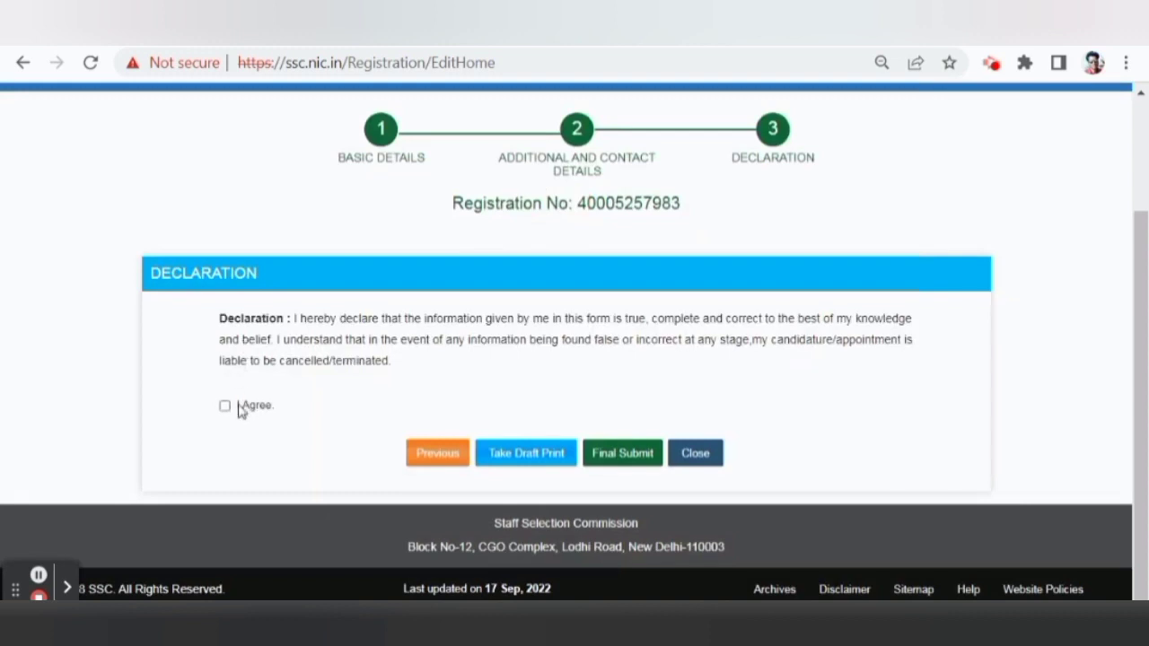
{"action": "left_click", "coordinate": [226, 406]}
{"action": "left_click", "coordinate": [619, 453]}
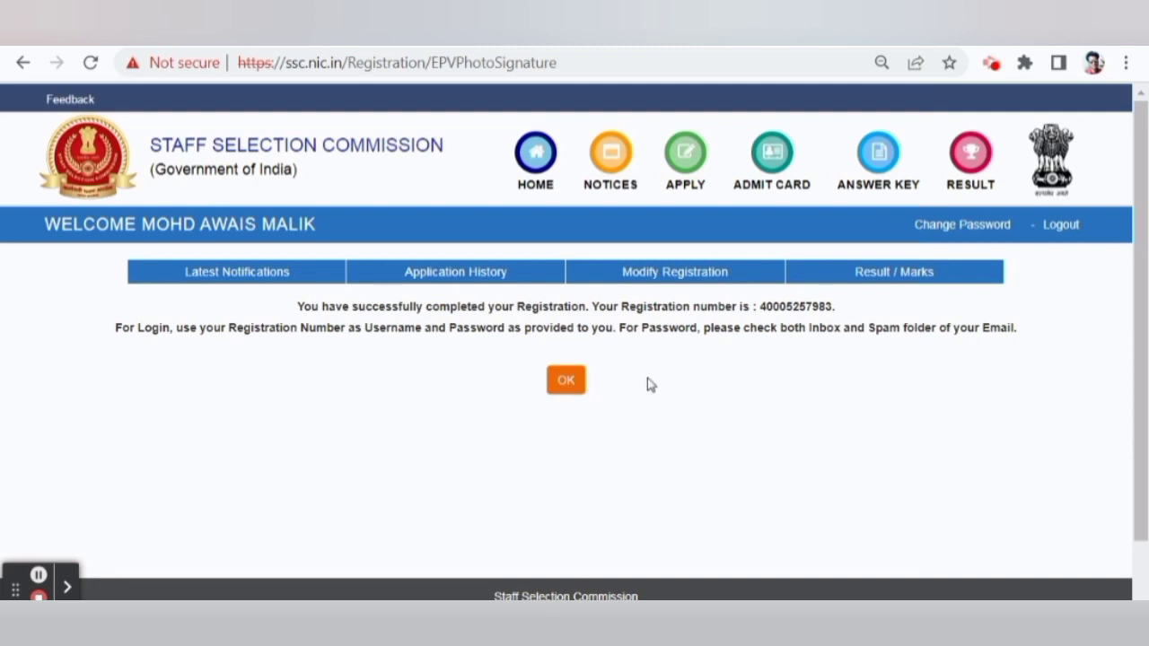
Locate the candidate login form on the Staff Selection Commission home page.
{"action": "left_click", "coordinate": [297, 281]}
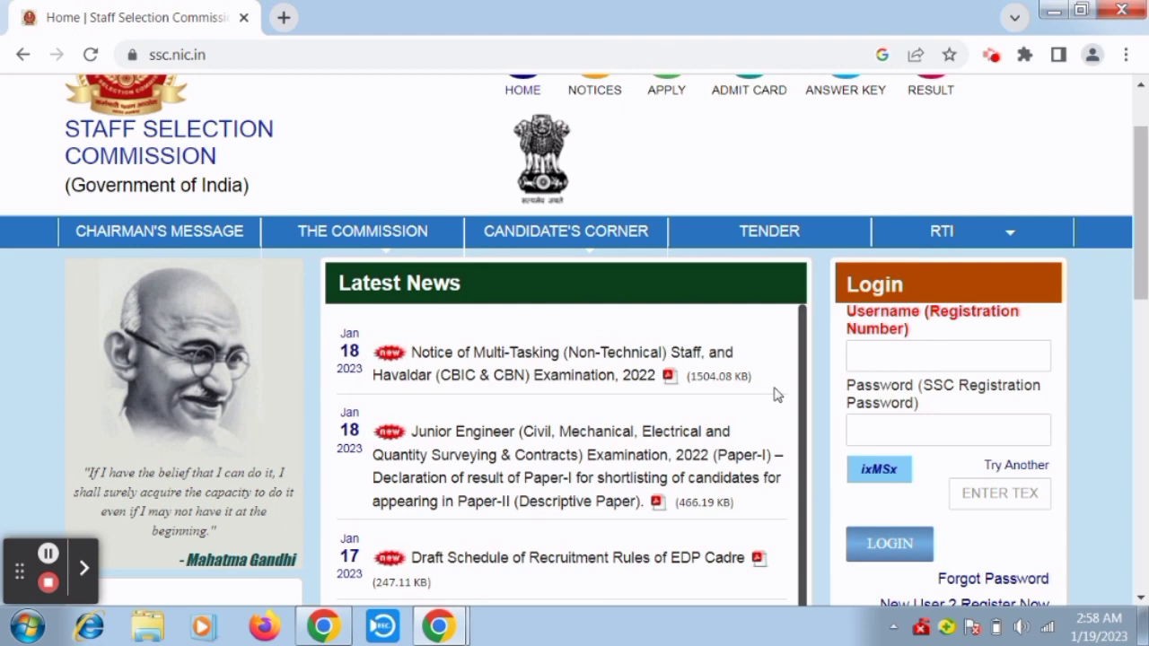
{"action": "scroll", "coordinate": [823, 361], "scroll_direction": "down", "scroll_amount": 2}
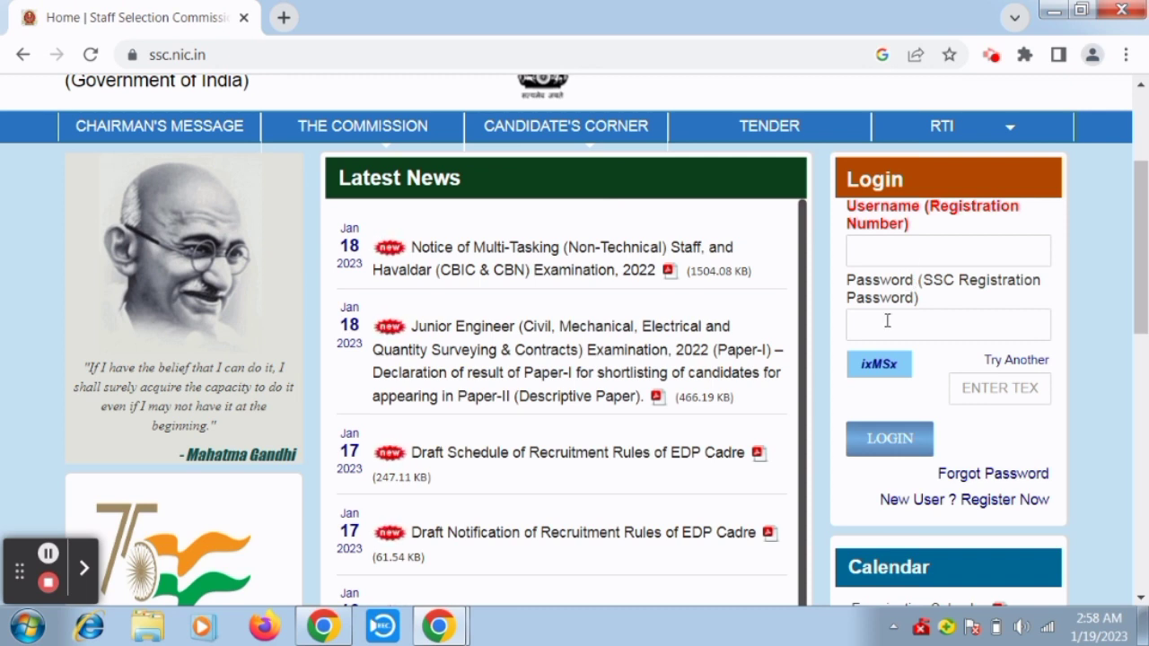
{"action": "scroll", "coordinate": [984, 280], "scroll_direction": "down", "scroll_amount": 2}
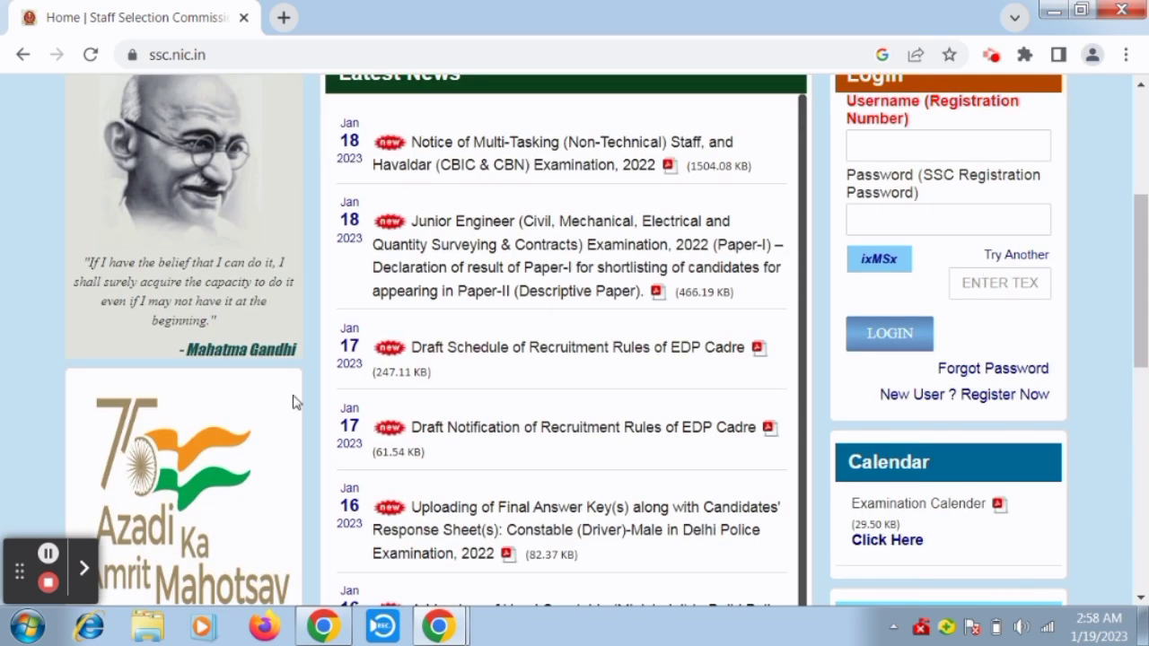
{"action": "left_click", "coordinate": [49, 554]}
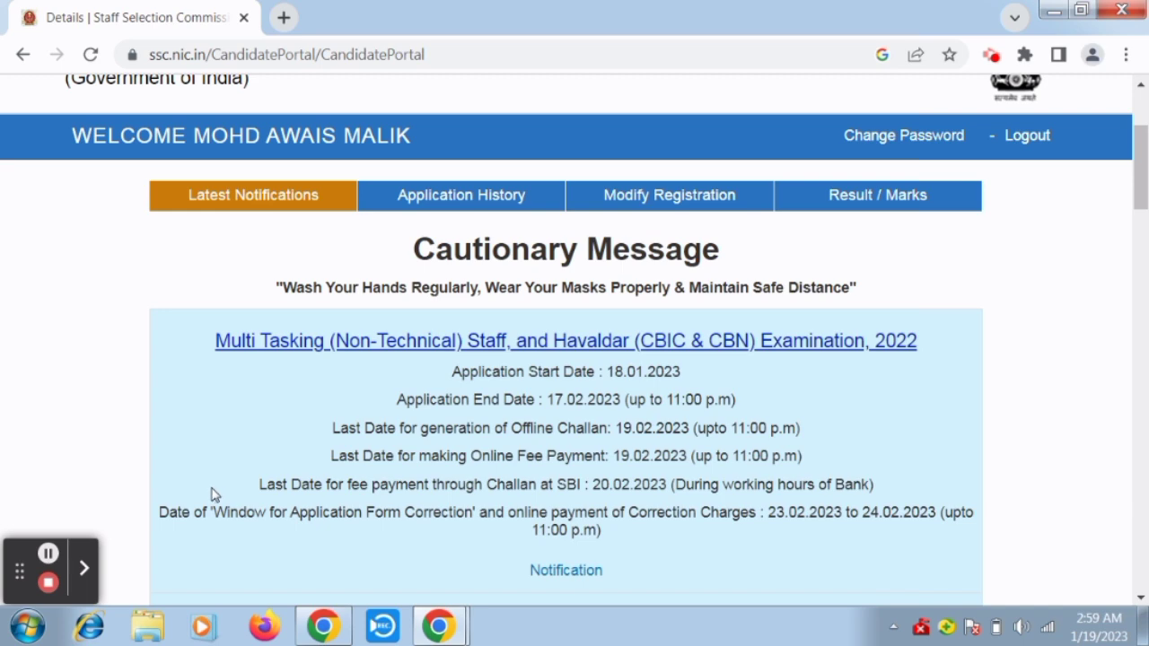
Open the application form for the Multi Tasking (Non-Technical) Staff, and Havaldar (CBIC & CBN) Examination, 2022.
{"action": "scroll", "coordinate": [215, 493], "scroll_direction": "down", "scroll_amount": 2}
{"action": "scroll", "coordinate": [349, 464], "scroll_direction": "up", "scroll_amount": 1}
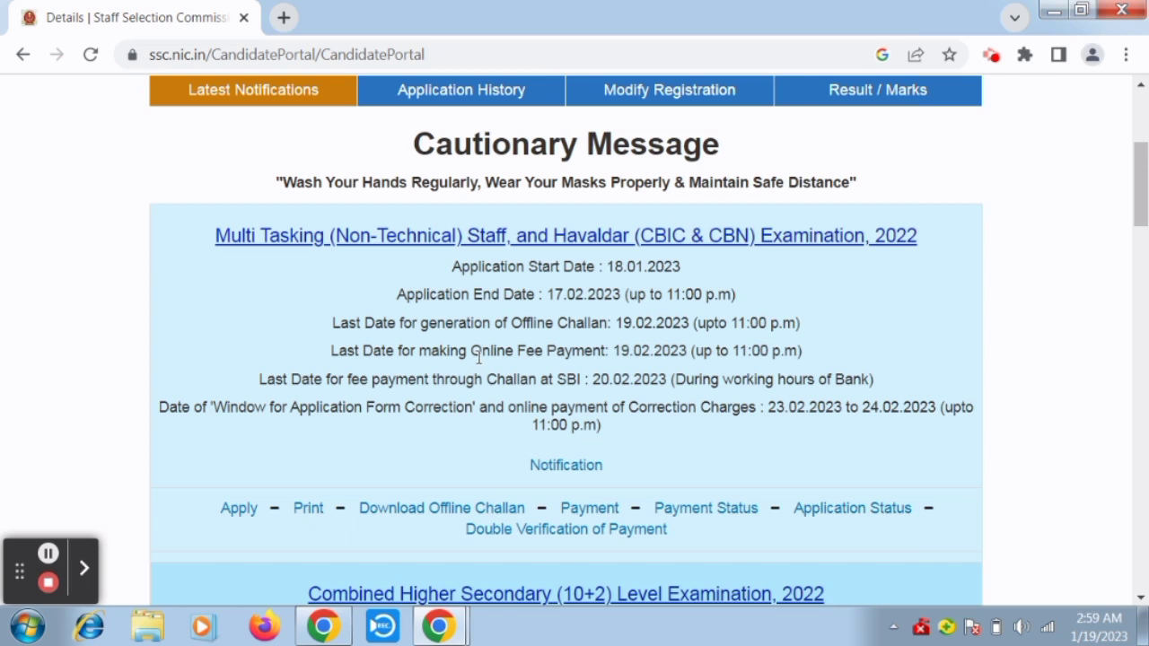
{"action": "scroll", "coordinate": [269, 390], "scroll_direction": "down", "scroll_amount": 1}
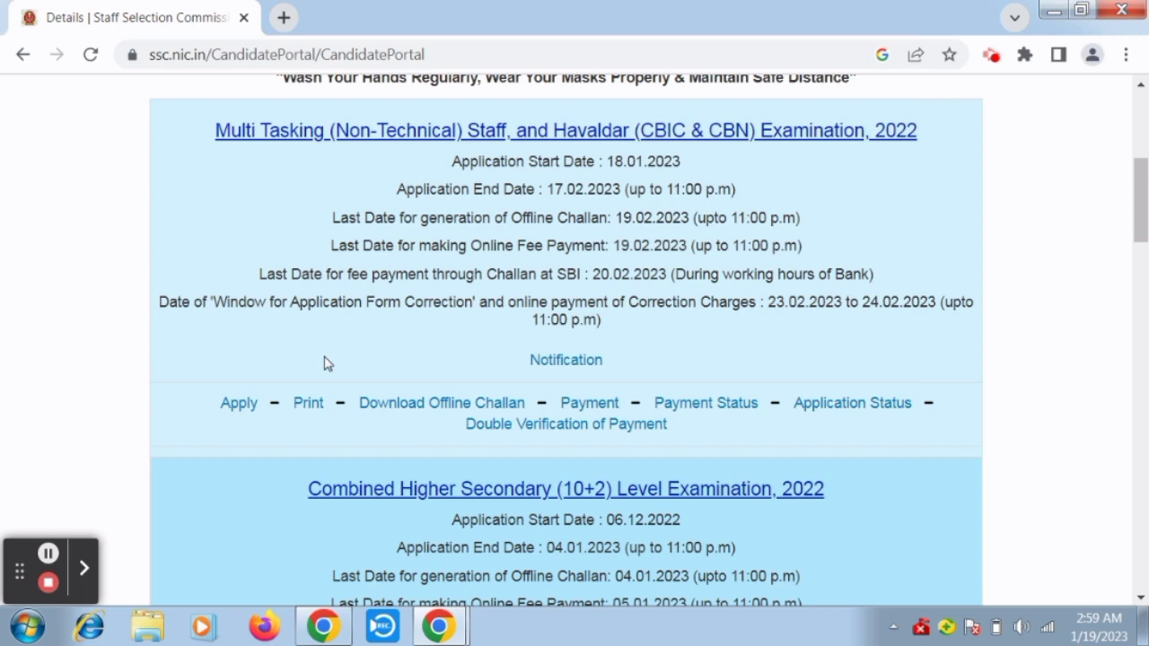
{"action": "left_click", "coordinate": [247, 406]}
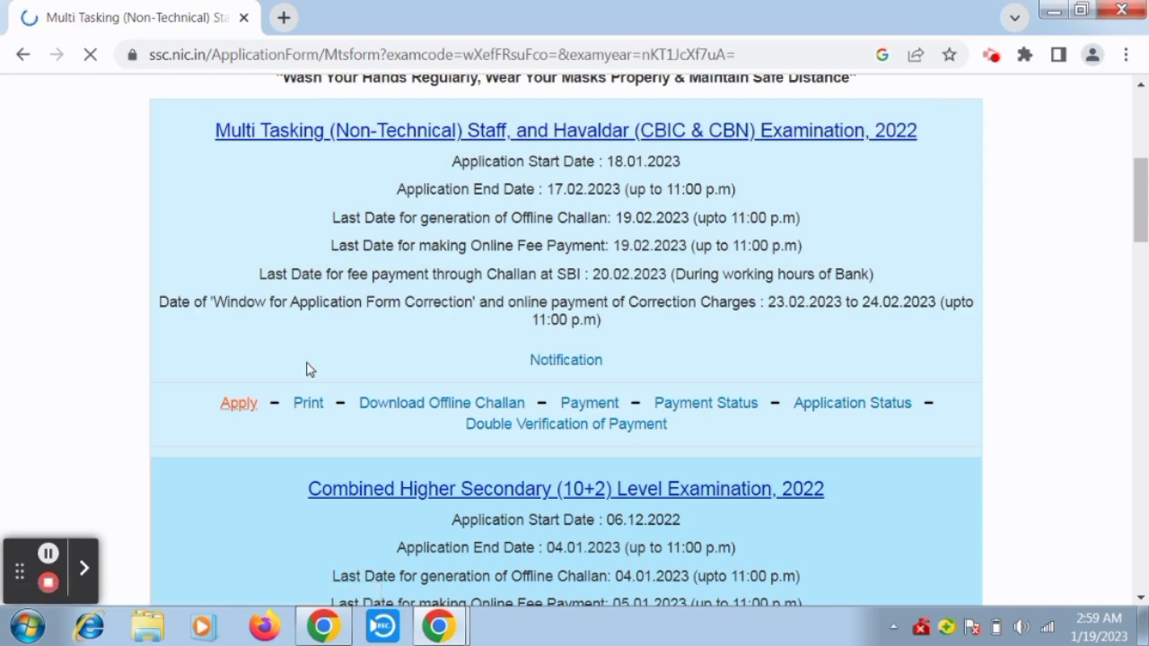
Set the examination centre preferences to KKR-Kannur(9202), KKR-Thiruvananthapuram(9211) and KKR-Thrissur(9212), in that order.
{"action": "scroll", "coordinate": [310, 373], "scroll_direction": "down", "scroll_amount": 3}
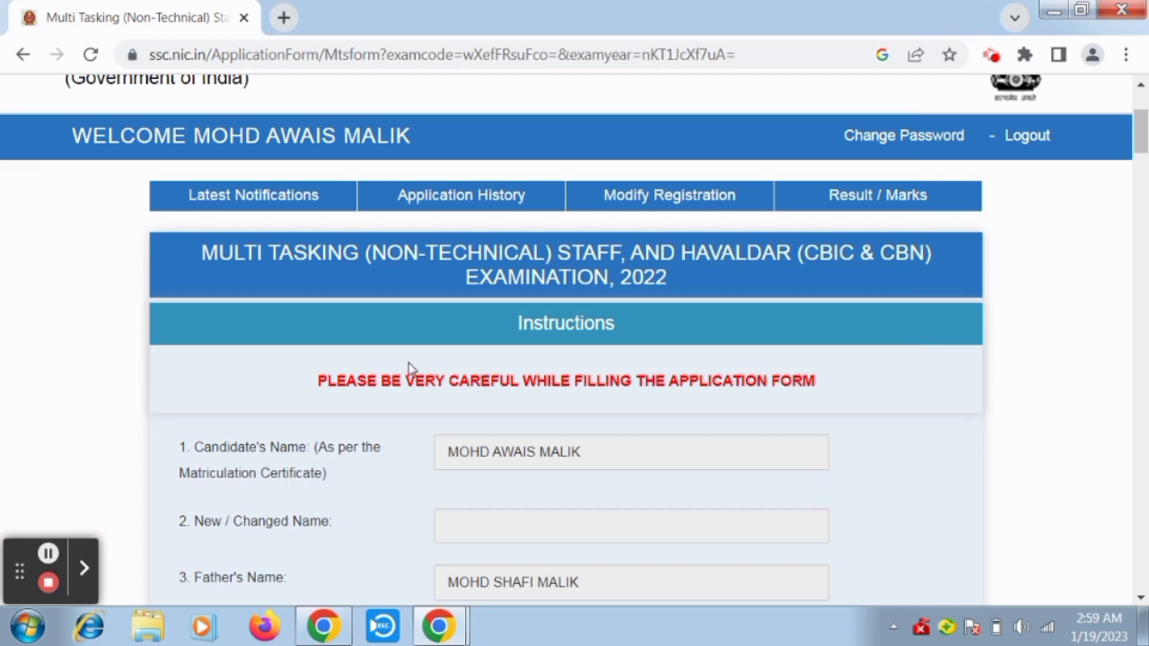
{"action": "scroll", "coordinate": [410, 367], "scroll_direction": "down", "scroll_amount": 6}
{"action": "scroll", "coordinate": [595, 360], "scroll_direction": "up", "scroll_amount": 1}
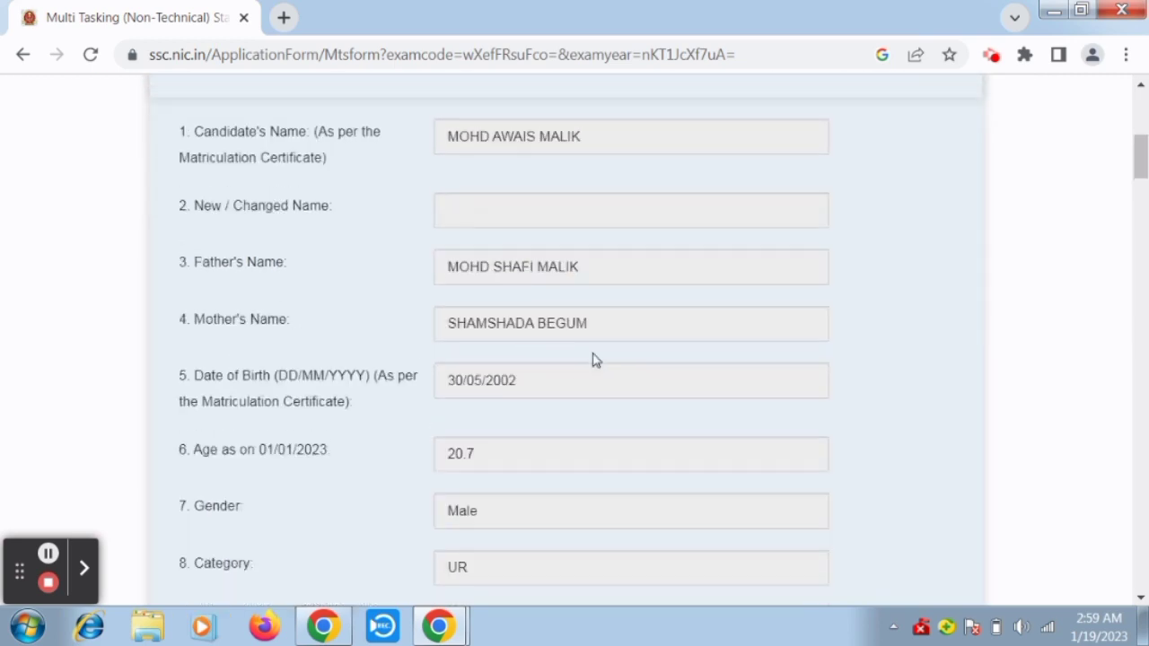
{"action": "scroll", "coordinate": [596, 359], "scroll_direction": "down", "scroll_amount": 3}
{"action": "scroll", "coordinate": [595, 359], "scroll_direction": "down", "scroll_amount": 7}
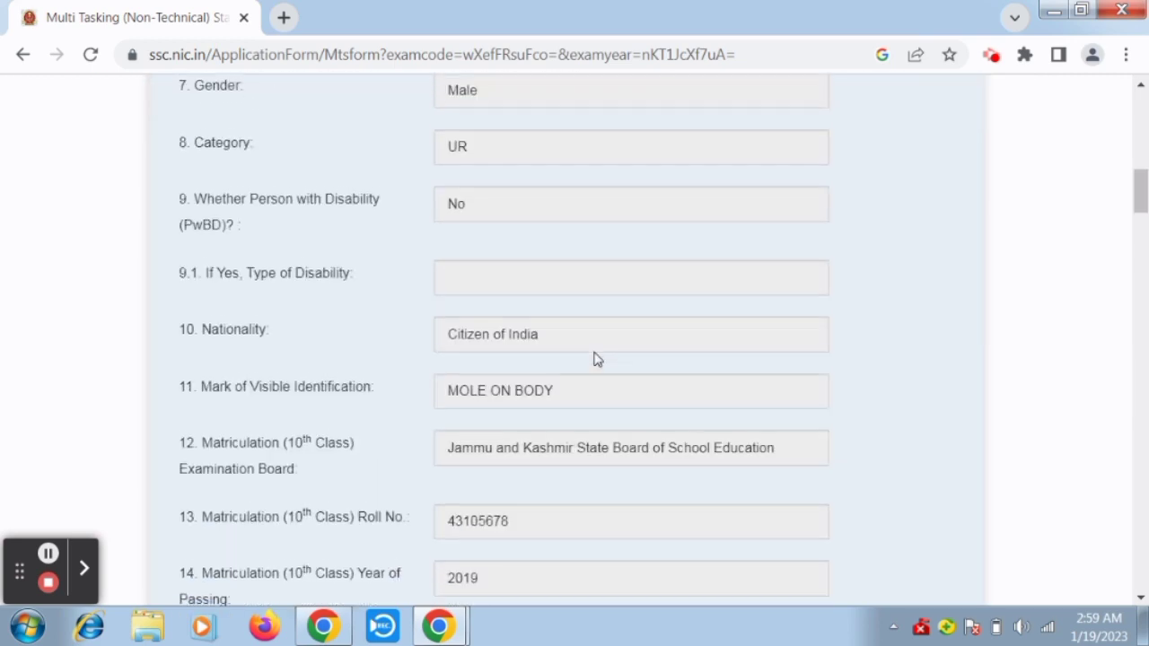
{"action": "left_click", "coordinate": [546, 338]}
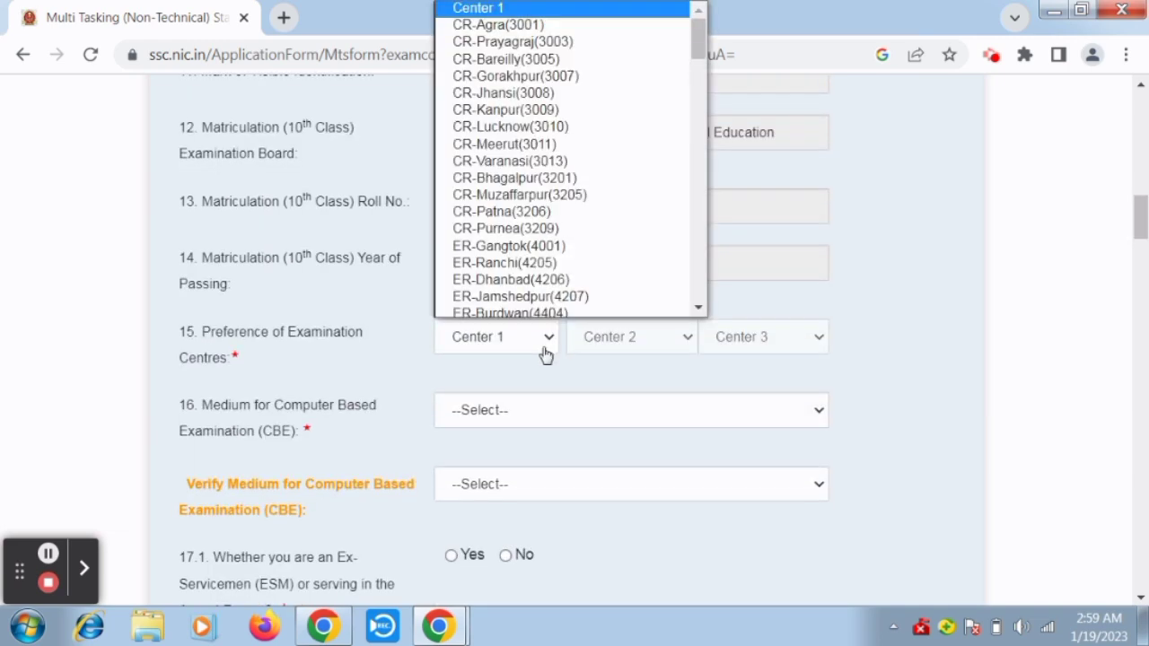
{"action": "scroll", "coordinate": [568, 243], "scroll_direction": "down", "scroll_amount": 5}
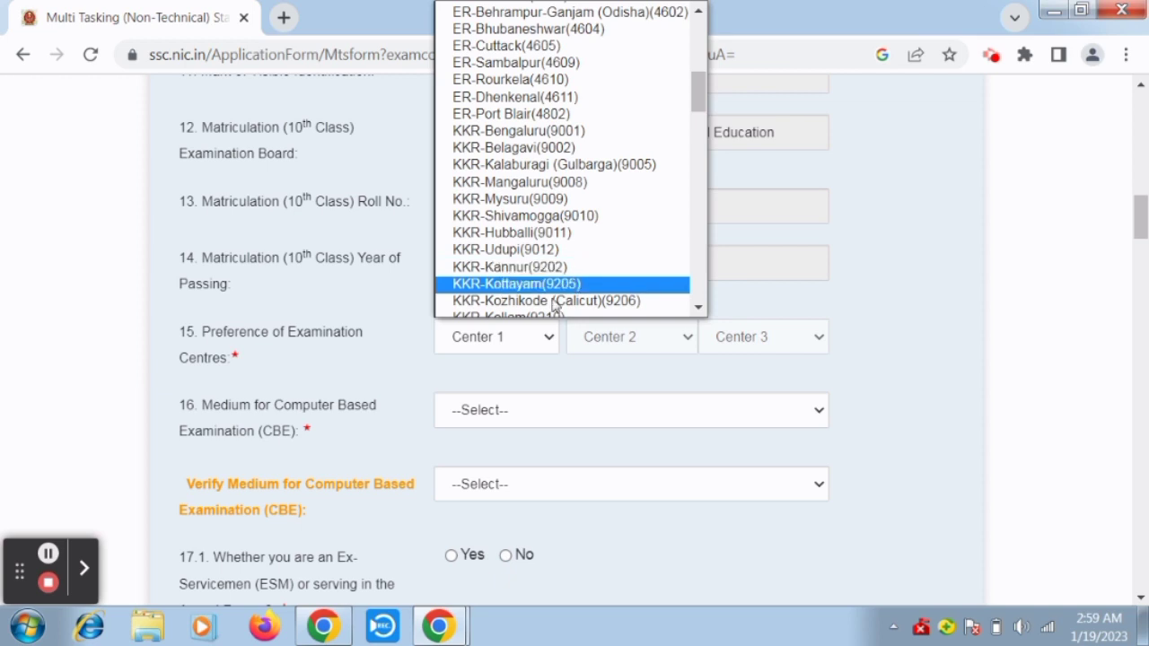
{"action": "left_click", "coordinate": [539, 254]}
{"action": "left_click", "coordinate": [617, 337]}
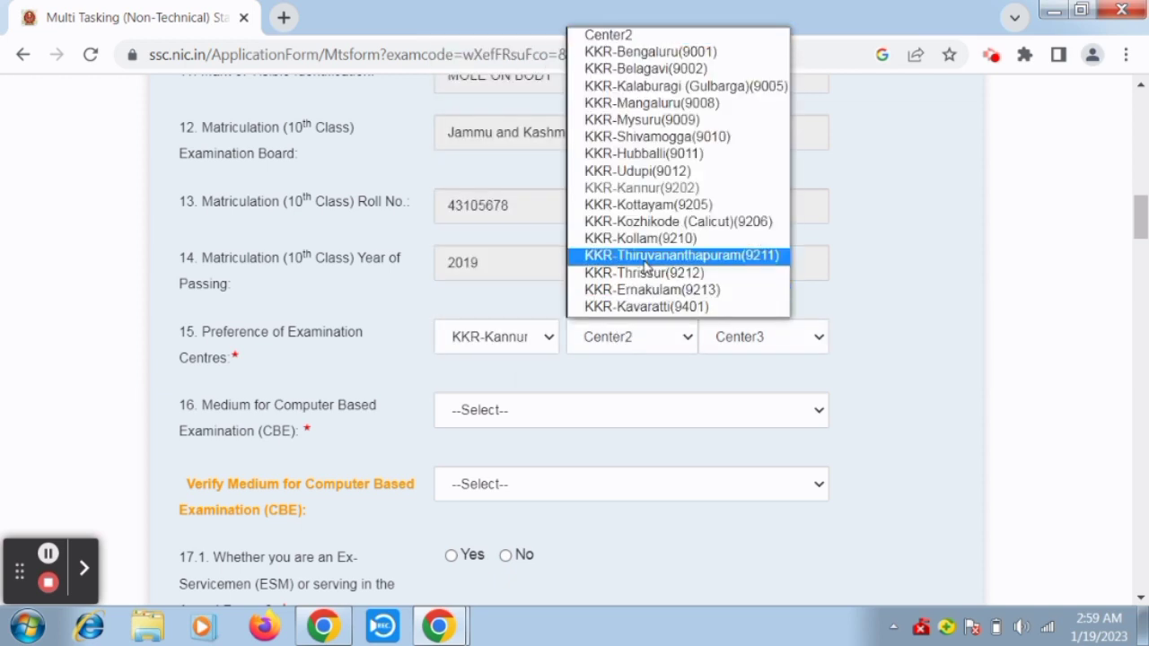
{"action": "left_click", "coordinate": [673, 254]}
{"action": "left_click", "coordinate": [736, 334]}
{"action": "left_click", "coordinate": [762, 272]}
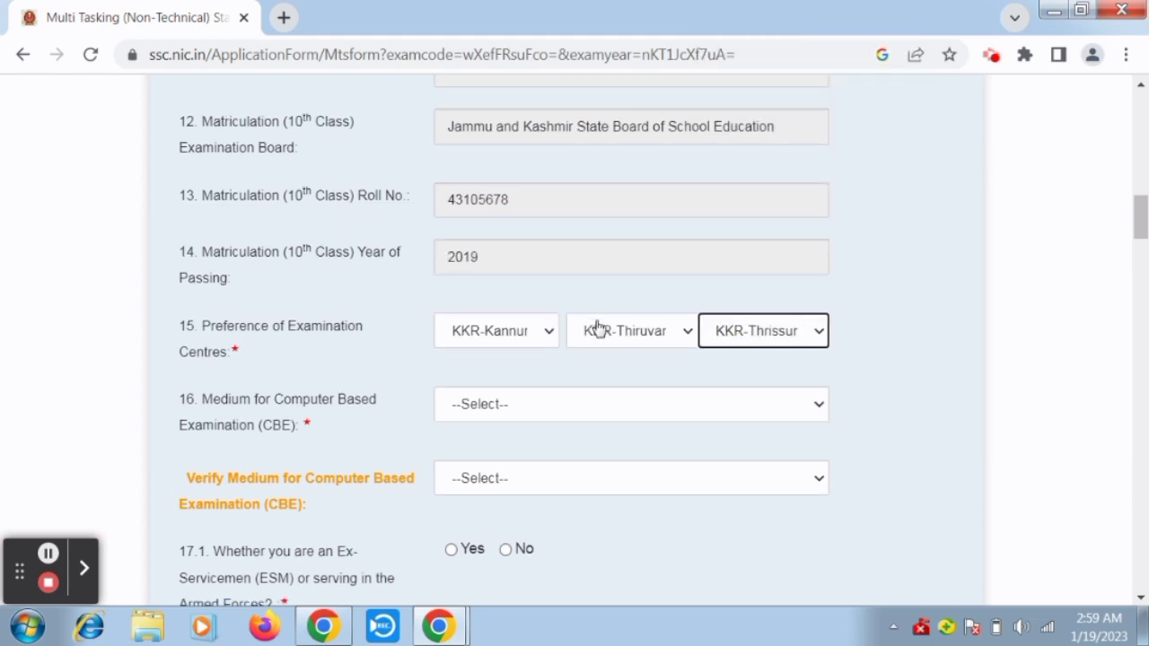
Set both the Medium for Computer Based Examination and its verification field to English (2).
{"action": "scroll", "coordinate": [511, 302], "scroll_direction": "down", "scroll_amount": 3}
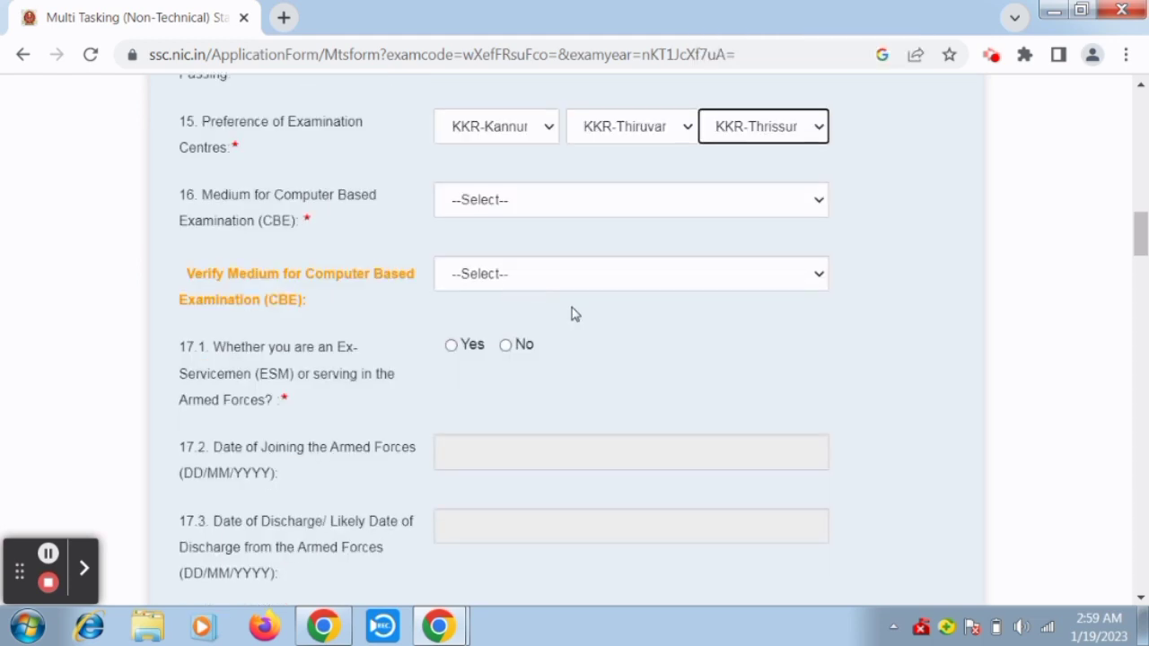
{"action": "left_click", "coordinate": [571, 208]}
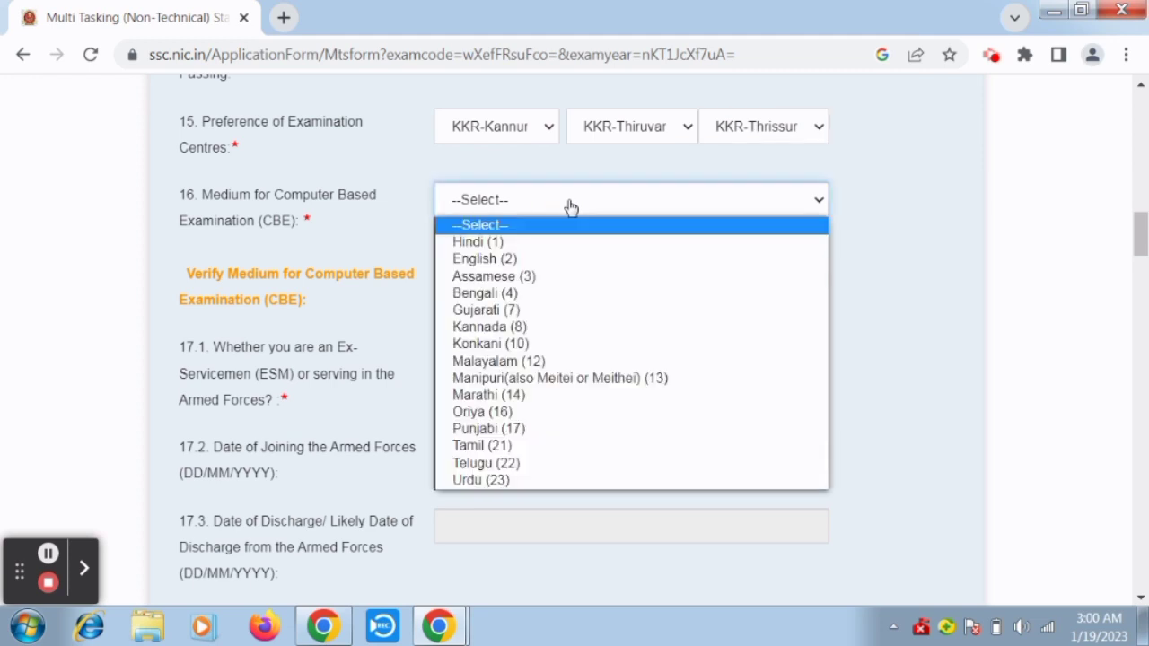
{"action": "left_click", "coordinate": [545, 267]}
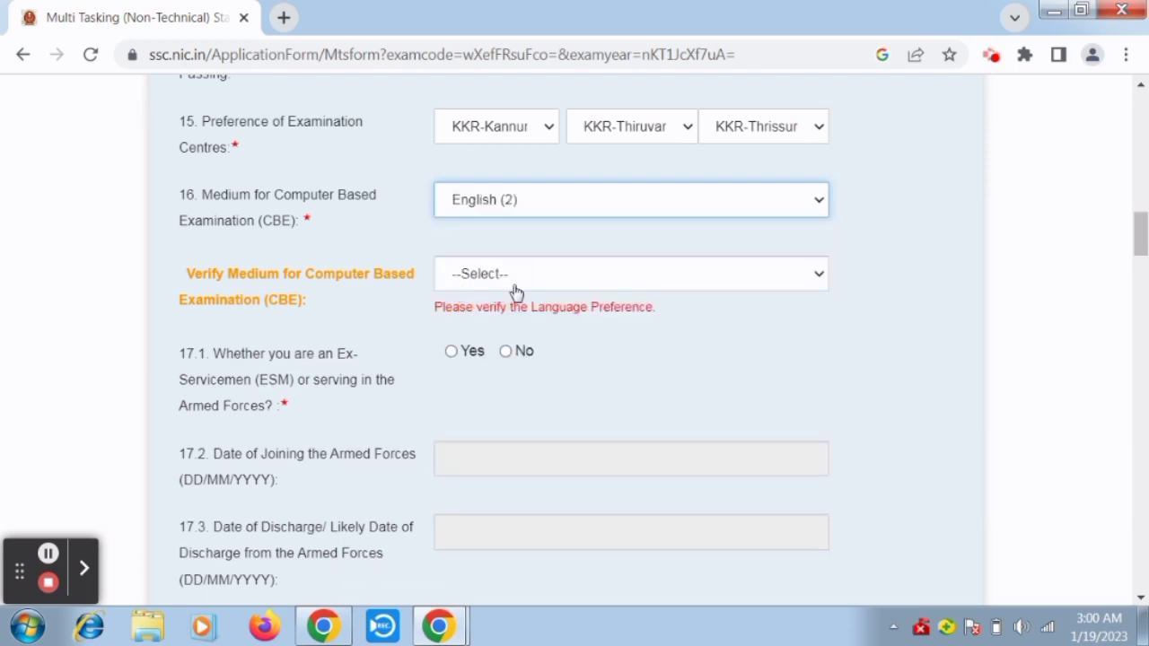
{"action": "left_click", "coordinate": [514, 283]}
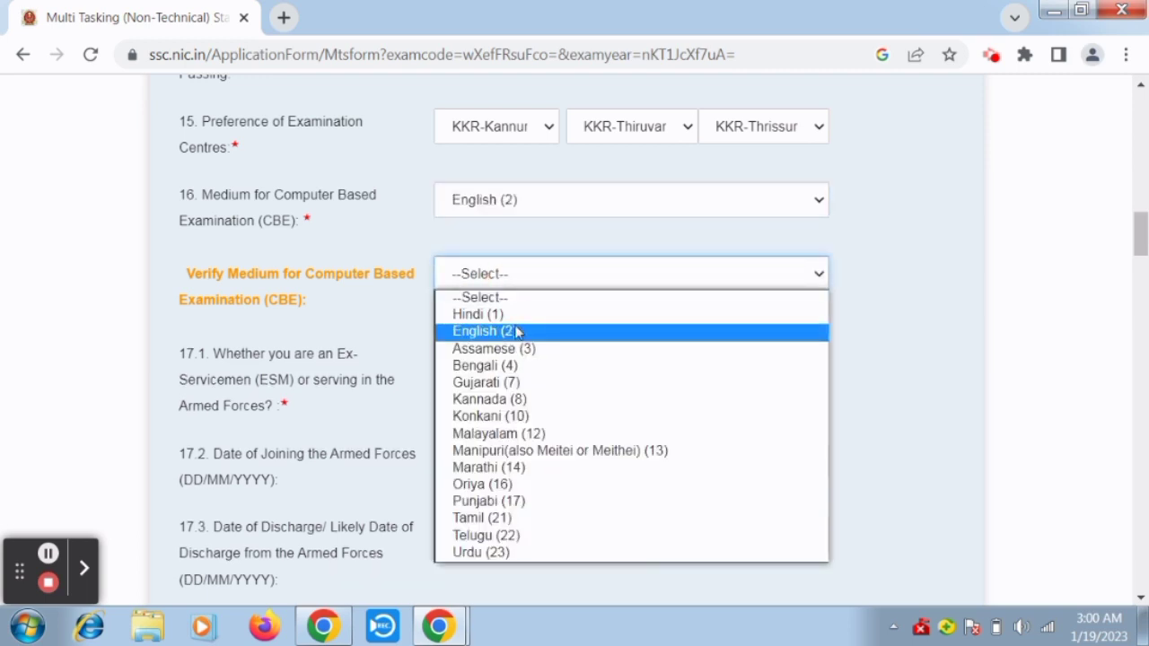
{"action": "left_click", "coordinate": [518, 332]}
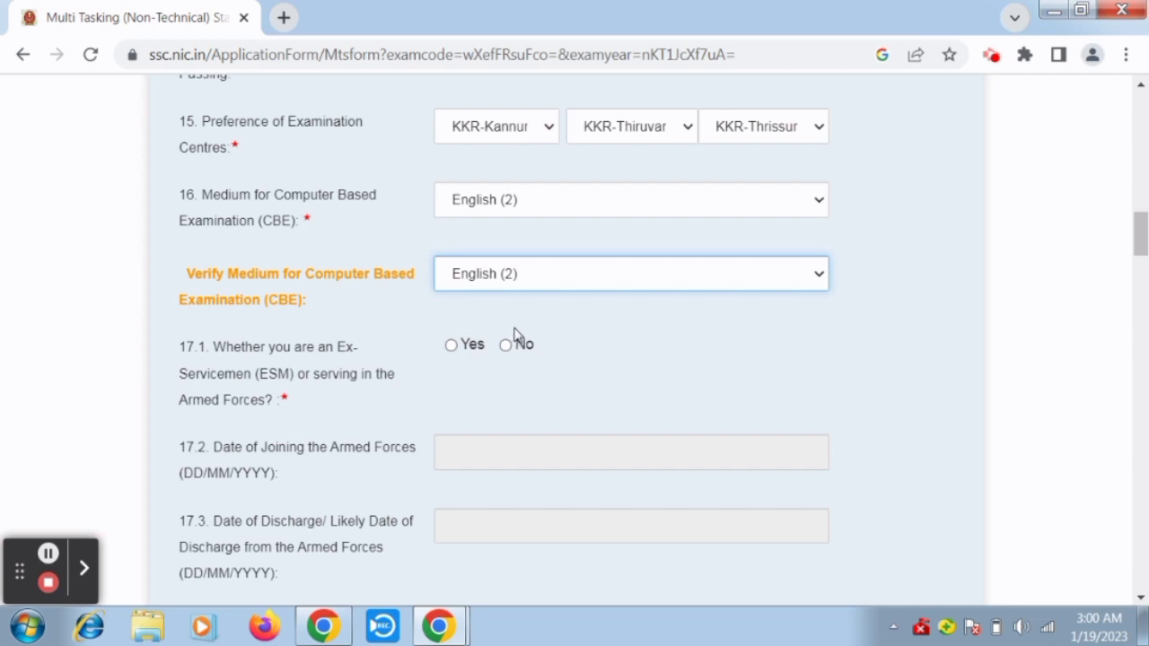
Answer No to both the Ex-Servicemen question (17.1) and the Age Relaxation question (19.1).
{"action": "scroll", "coordinate": [521, 329], "scroll_direction": "down", "scroll_amount": 1}
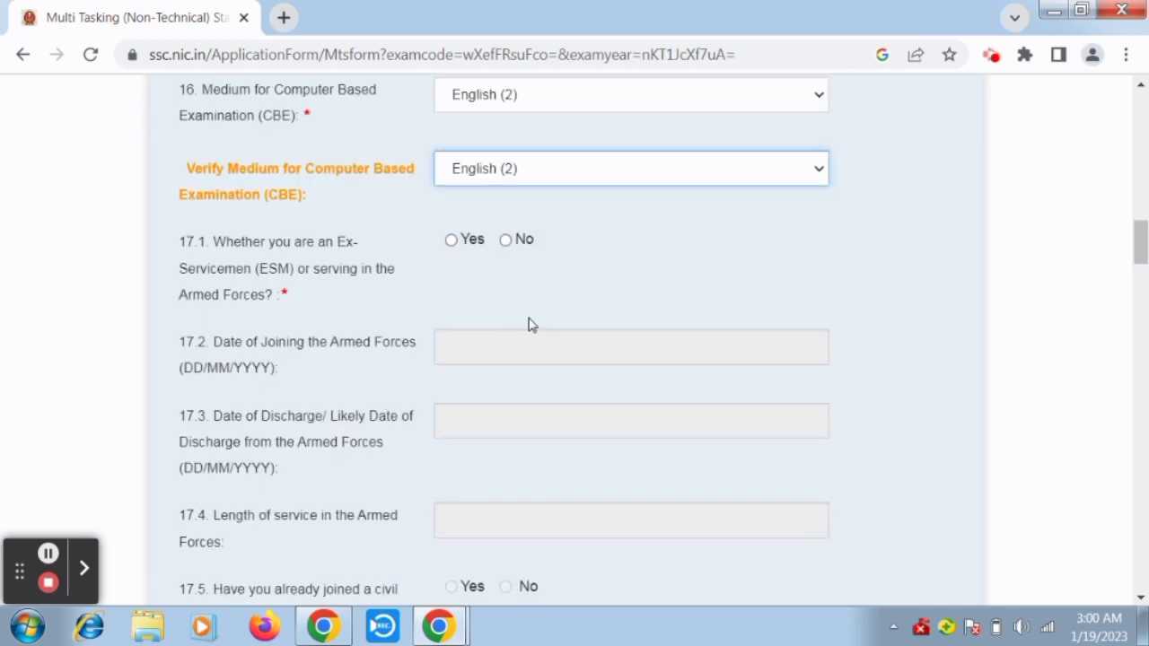
{"action": "left_click", "coordinate": [505, 241]}
{"action": "scroll", "coordinate": [539, 323], "scroll_direction": "down", "scroll_amount": 7}
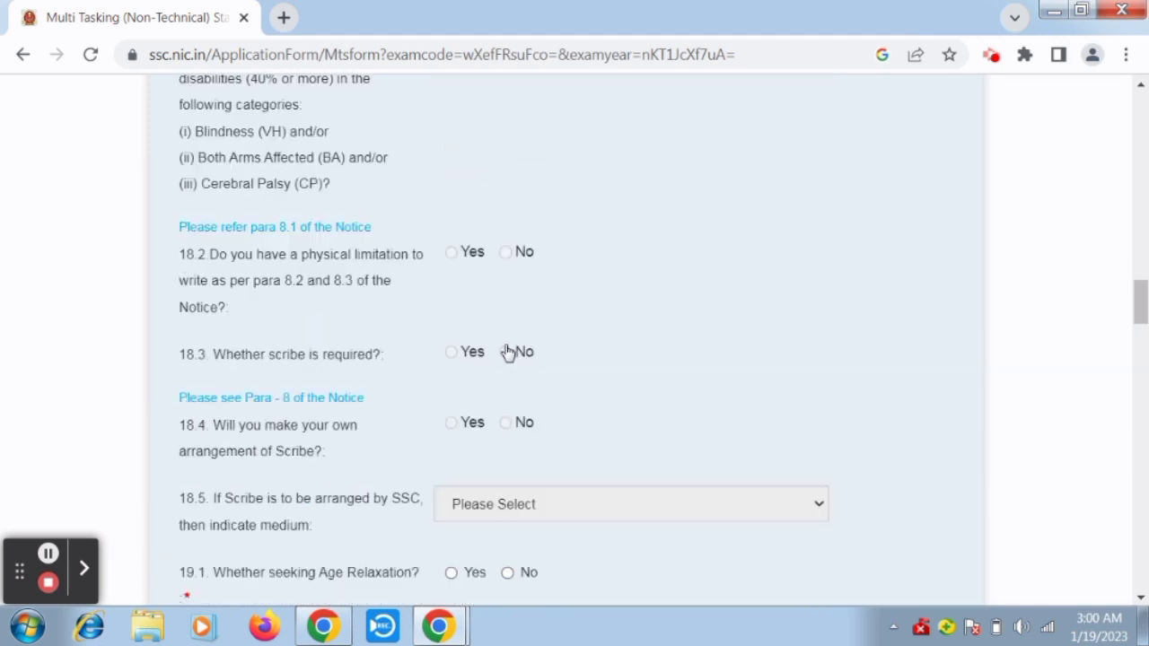
{"action": "scroll", "coordinate": [511, 355], "scroll_direction": "down", "scroll_amount": 3}
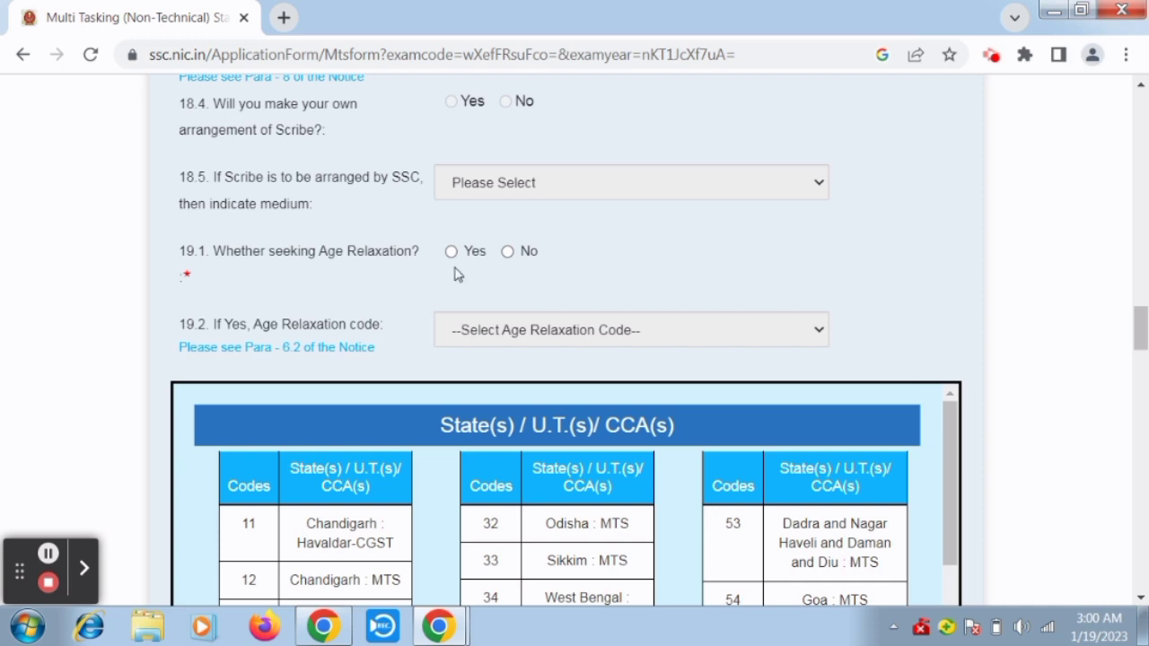
{"action": "scroll", "coordinate": [462, 269], "scroll_direction": "down", "scroll_amount": 1}
{"action": "left_click", "coordinate": [508, 147]}
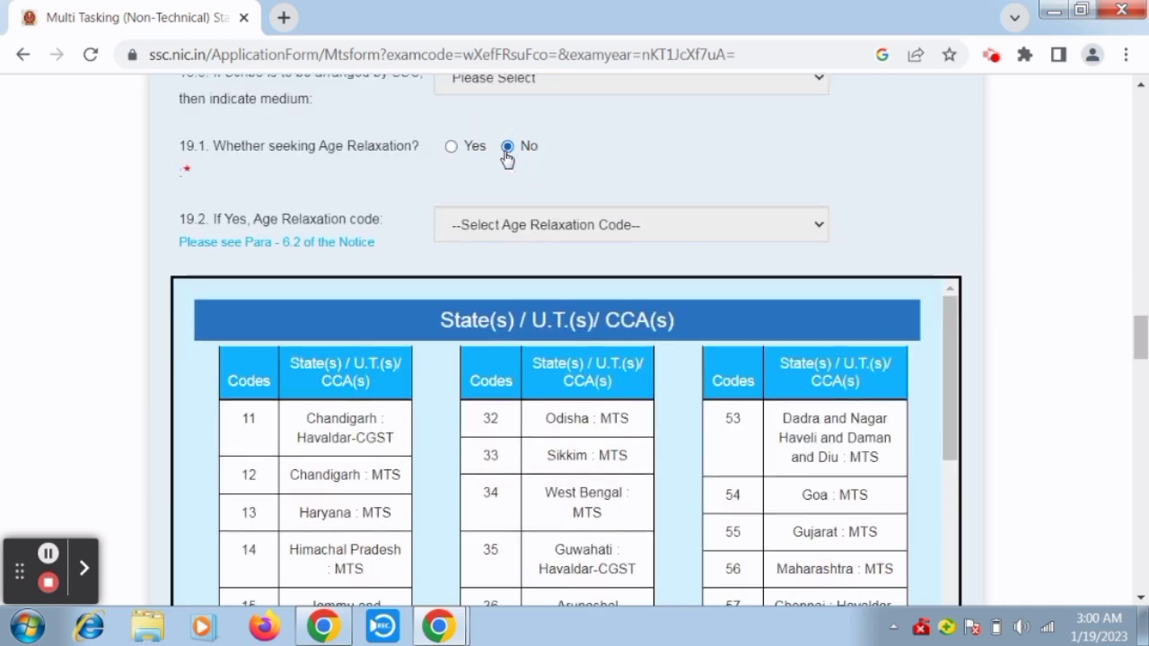
Examine the table of State, UT and CCA codes and the preference boxes of question 20.
{"action": "scroll", "coordinate": [526, 426], "scroll_direction": "up", "scroll_amount": 1}
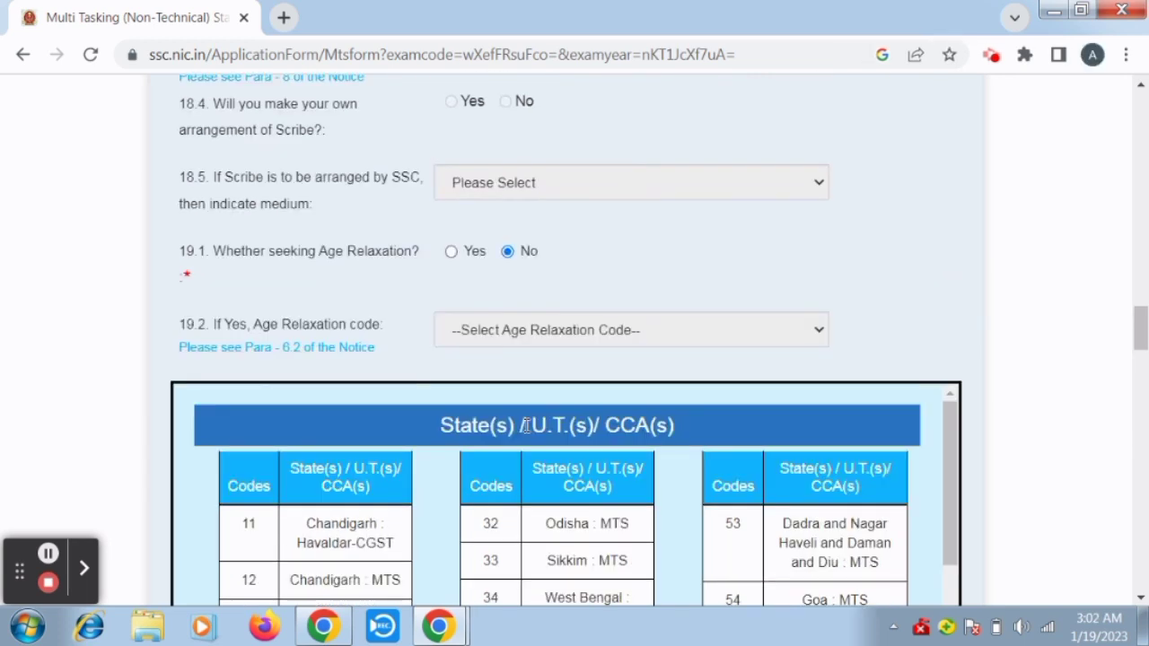
{"action": "scroll", "coordinate": [385, 436], "scroll_direction": "down", "scroll_amount": 1}
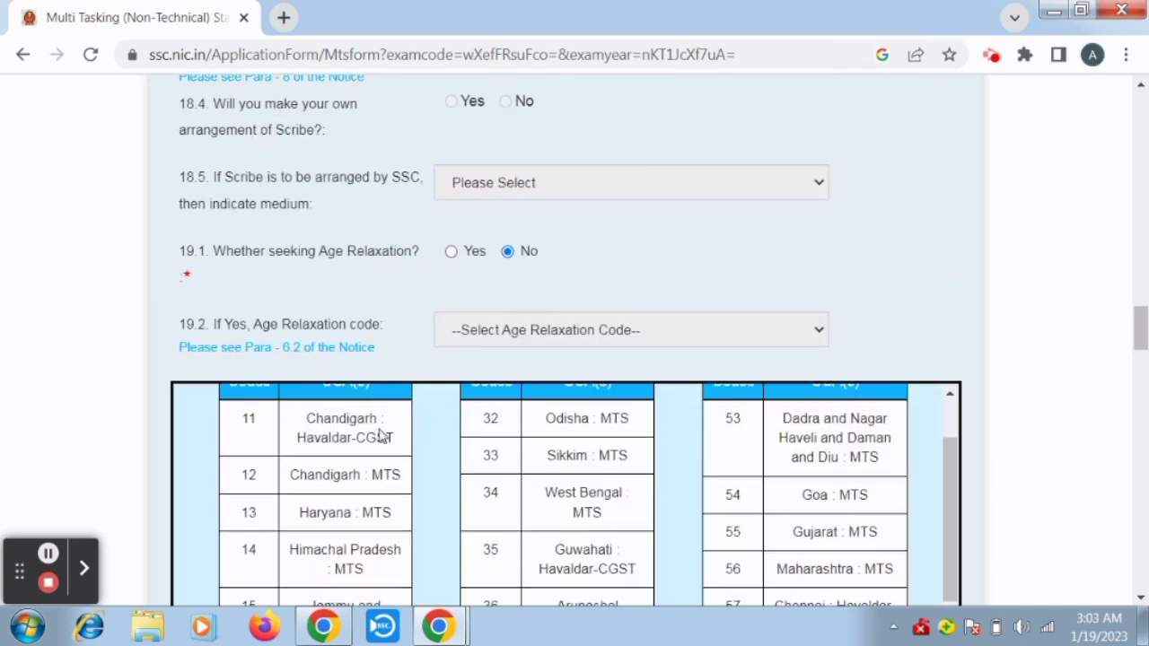
{"action": "scroll", "coordinate": [308, 465], "scroll_direction": "up", "scroll_amount": 1}
{"action": "scroll", "coordinate": [296, 502], "scroll_direction": "down", "scroll_amount": 1}
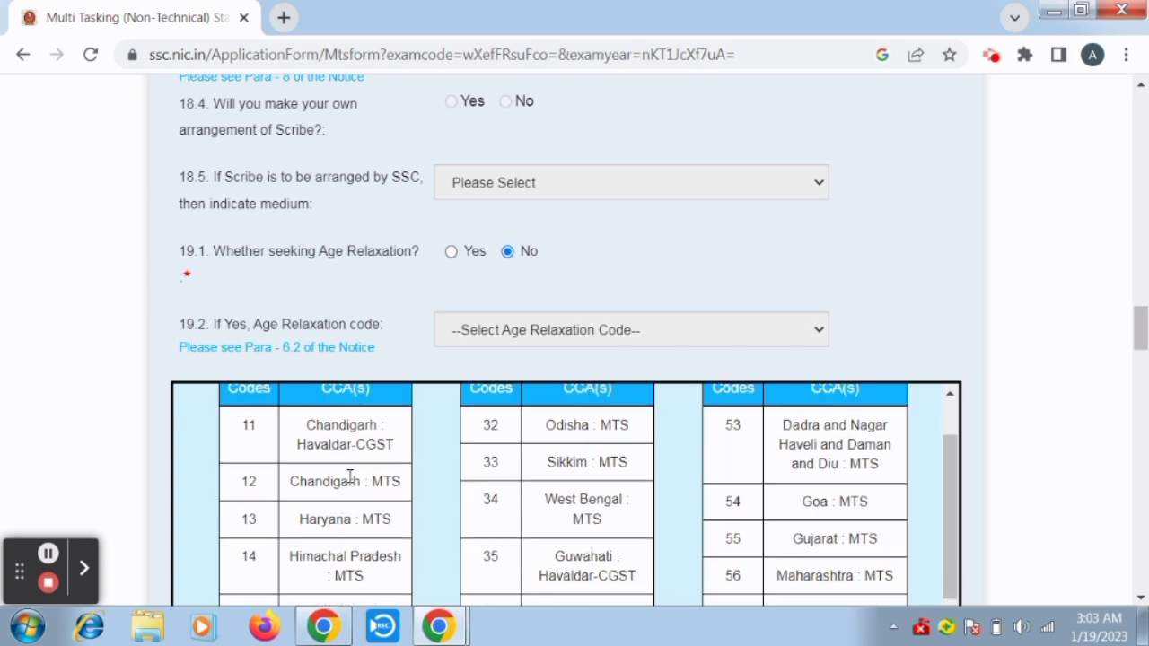
{"action": "scroll", "coordinate": [359, 485], "scroll_direction": "up", "scroll_amount": 1}
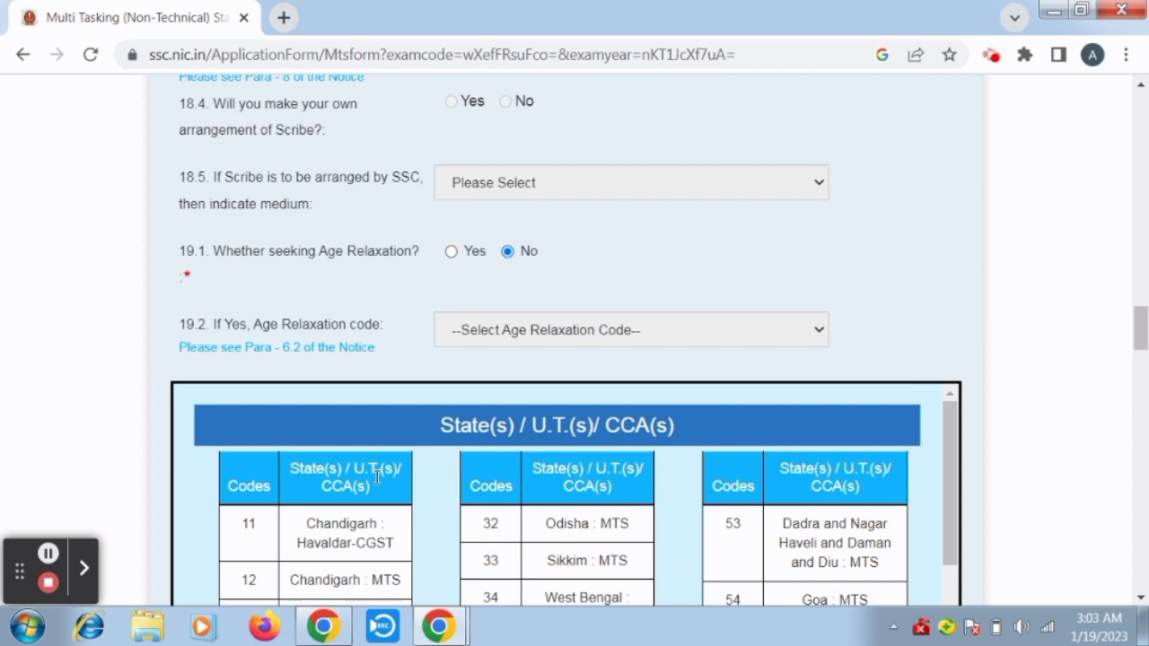
{"action": "scroll", "coordinate": [453, 449], "scroll_direction": "down", "scroll_amount": 1}
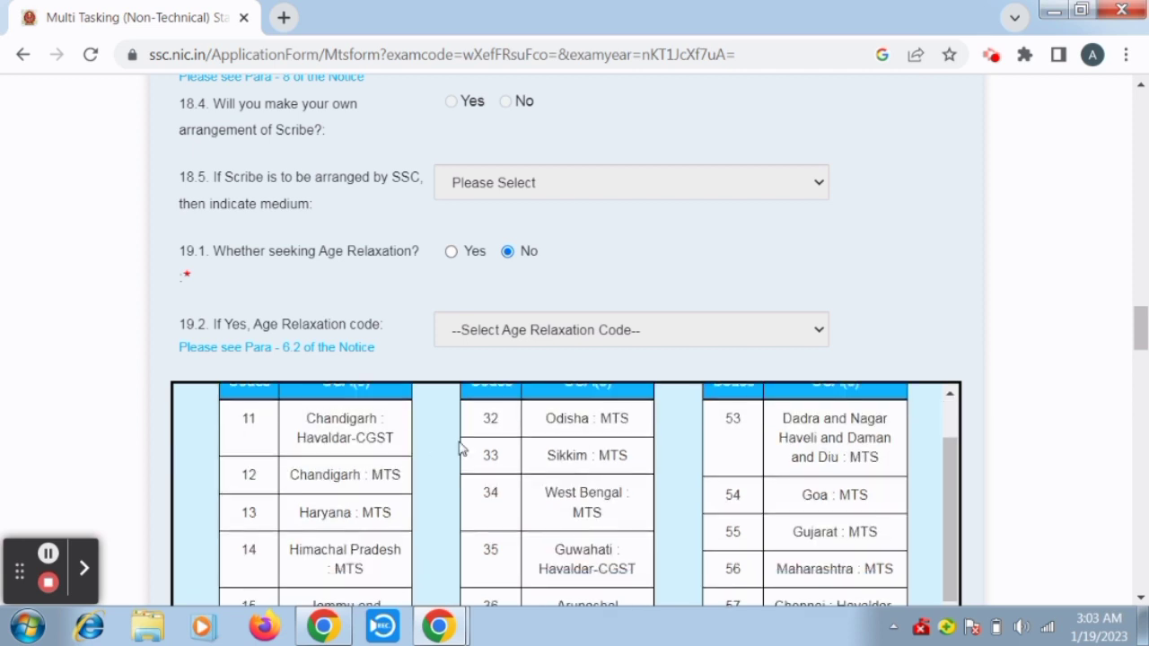
{"action": "scroll", "coordinate": [472, 456], "scroll_direction": "down", "scroll_amount": 1}
{"action": "scroll", "coordinate": [476, 462], "scroll_direction": "up", "scroll_amount": 1}
{"action": "scroll", "coordinate": [723, 443], "scroll_direction": "down", "scroll_amount": 3}
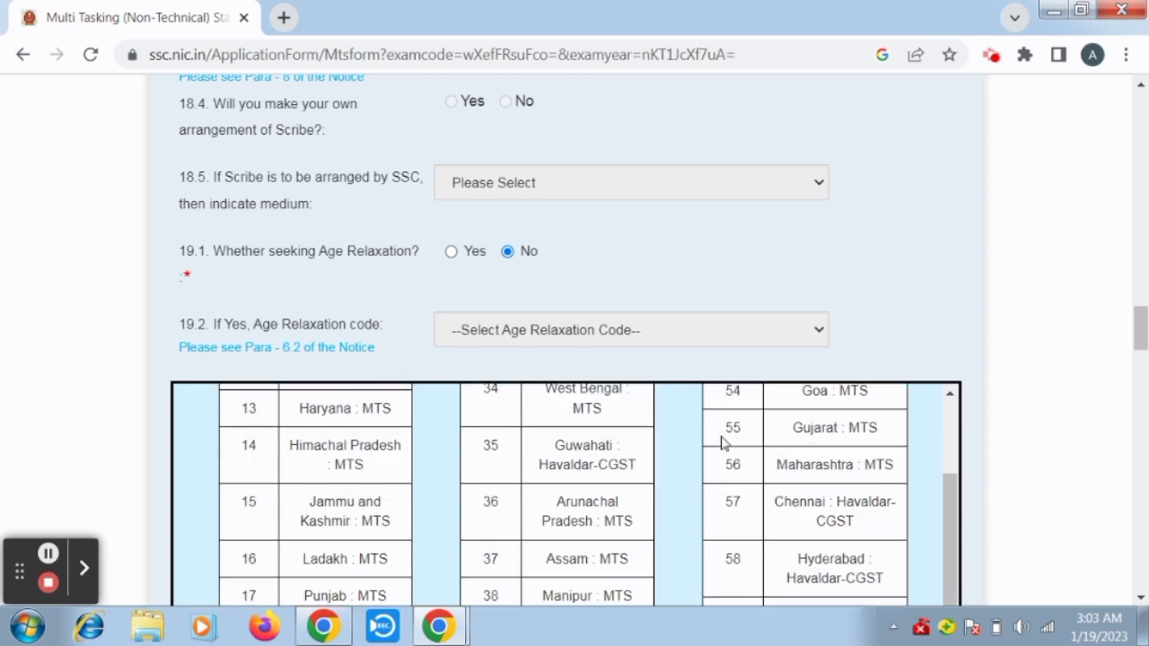
{"action": "scroll", "coordinate": [840, 441], "scroll_direction": "down", "scroll_amount": 8}
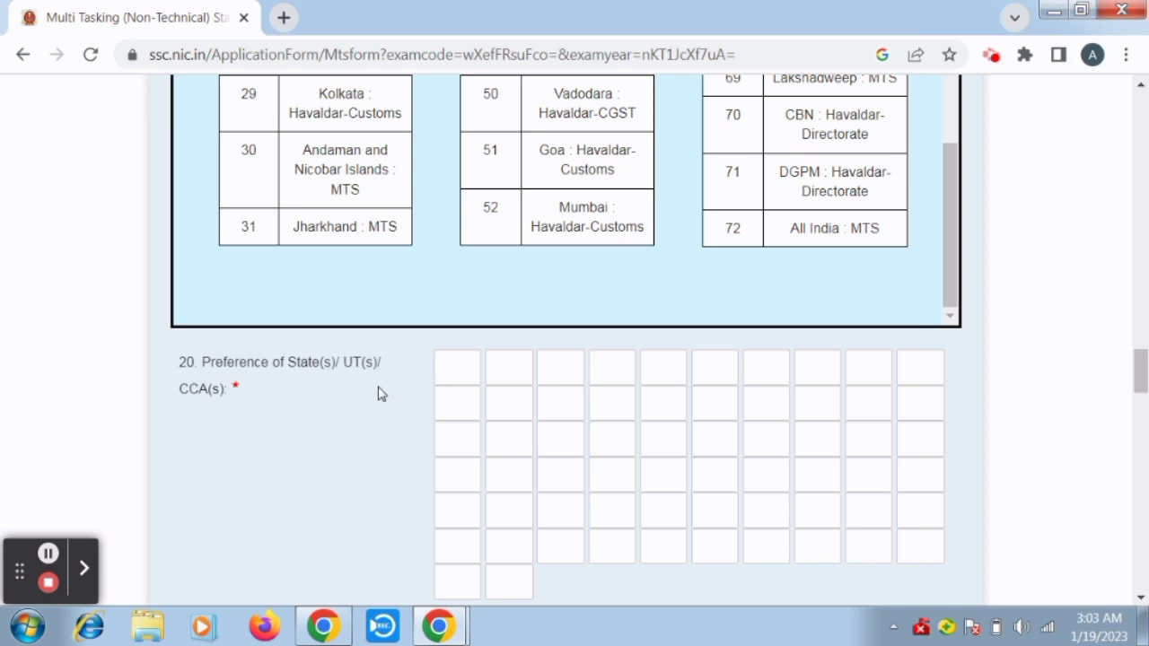
{"action": "scroll", "coordinate": [390, 390], "scroll_direction": "down", "scroll_amount": 3}
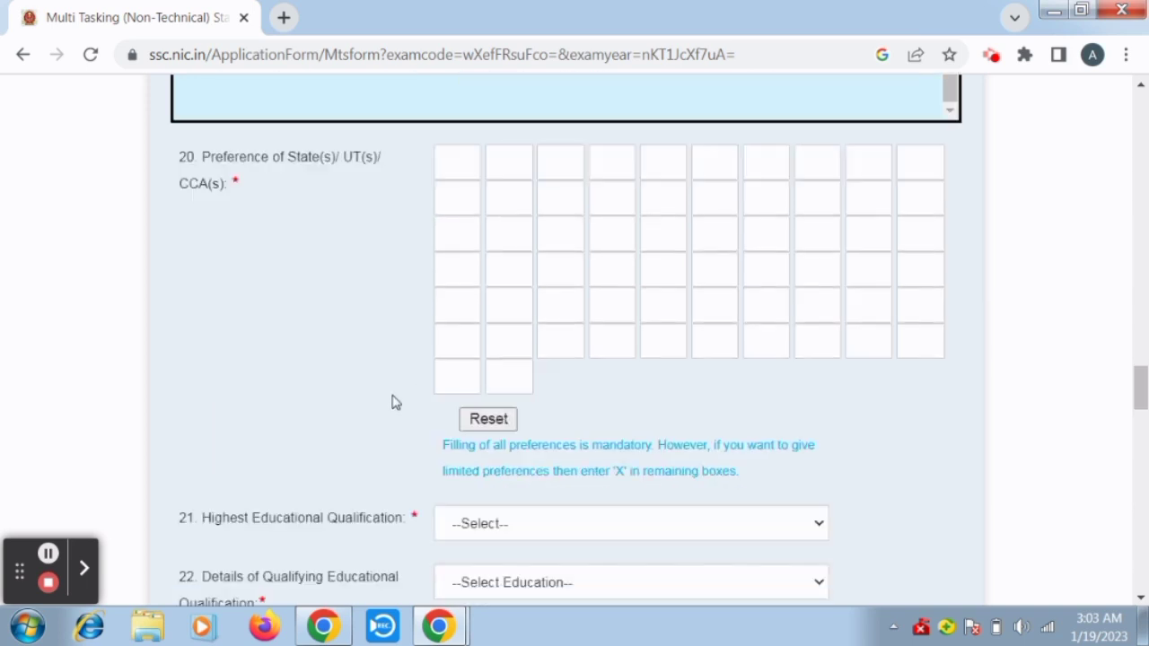
{"action": "scroll", "coordinate": [539, 413], "scroll_direction": "down", "scroll_amount": 1}
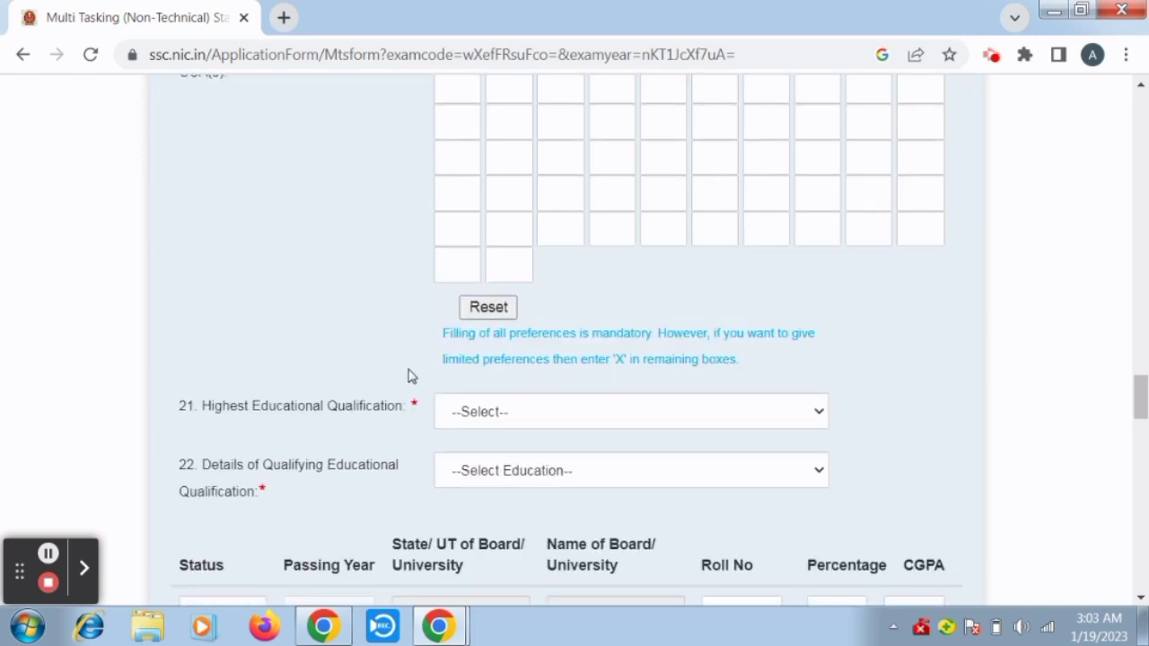
Look through the options for Highest Educational Qualification and the fields for qualifying education details.
{"action": "scroll", "coordinate": [584, 336], "scroll_direction": "down", "scroll_amount": 1}
{"action": "left_click", "coordinate": [567, 317]}
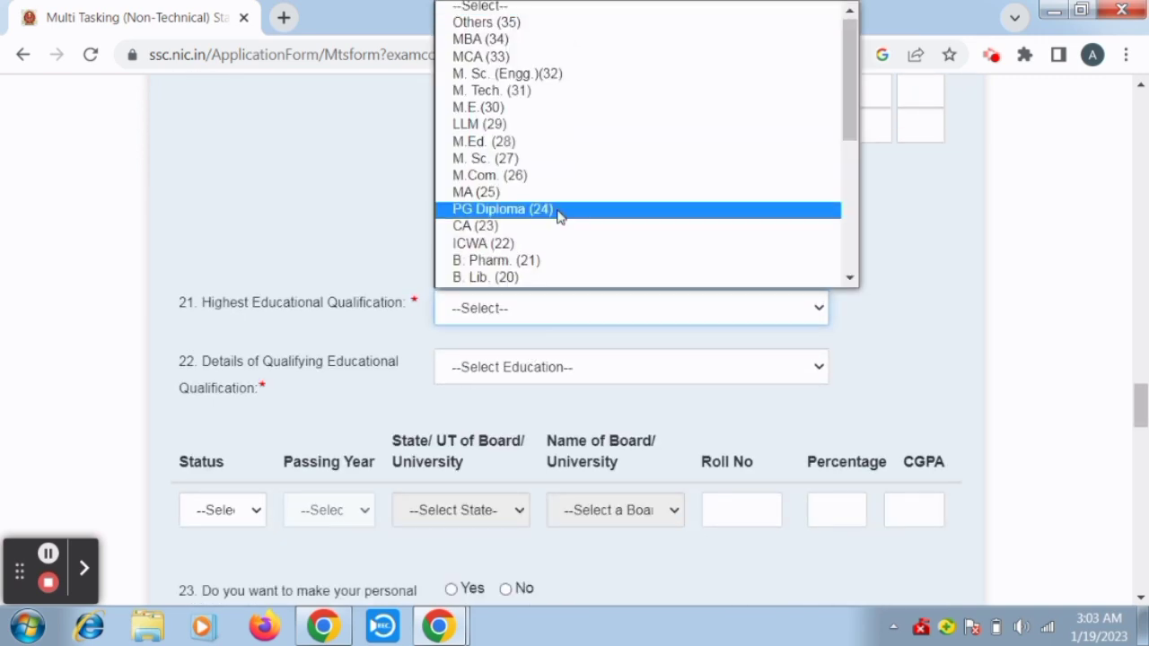
{"action": "left_click", "coordinate": [225, 315]}
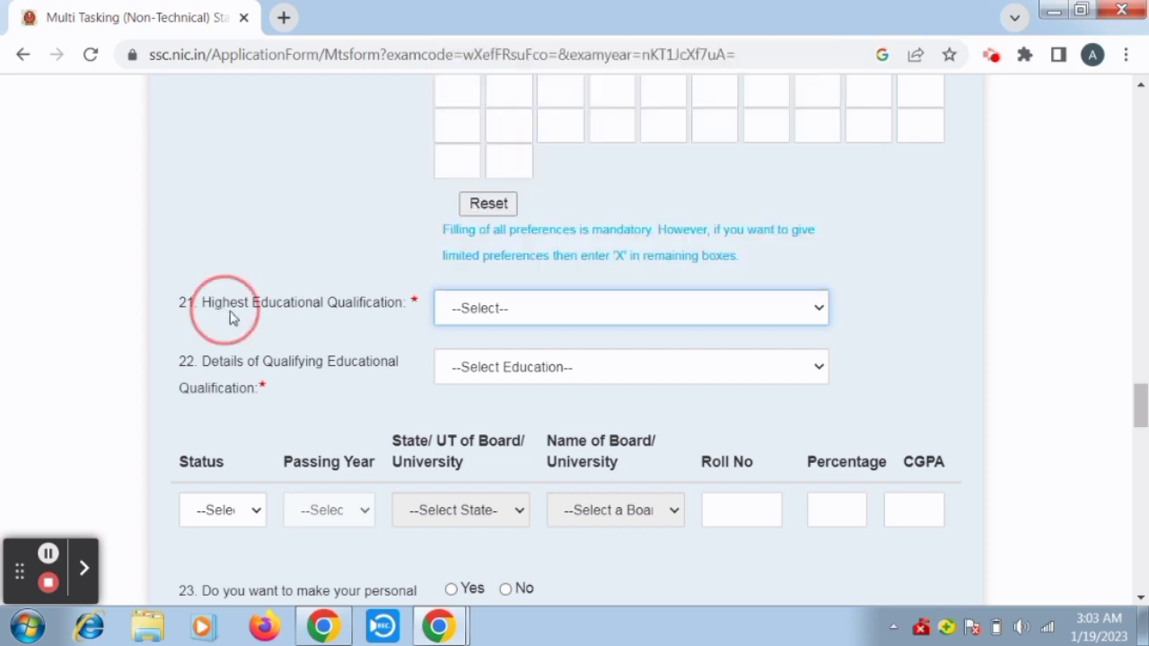
{"action": "scroll", "coordinate": [408, 367], "scroll_direction": "down", "scroll_amount": 1}
{"action": "scroll", "coordinate": [408, 368], "scroll_direction": "down", "scroll_amount": 1}
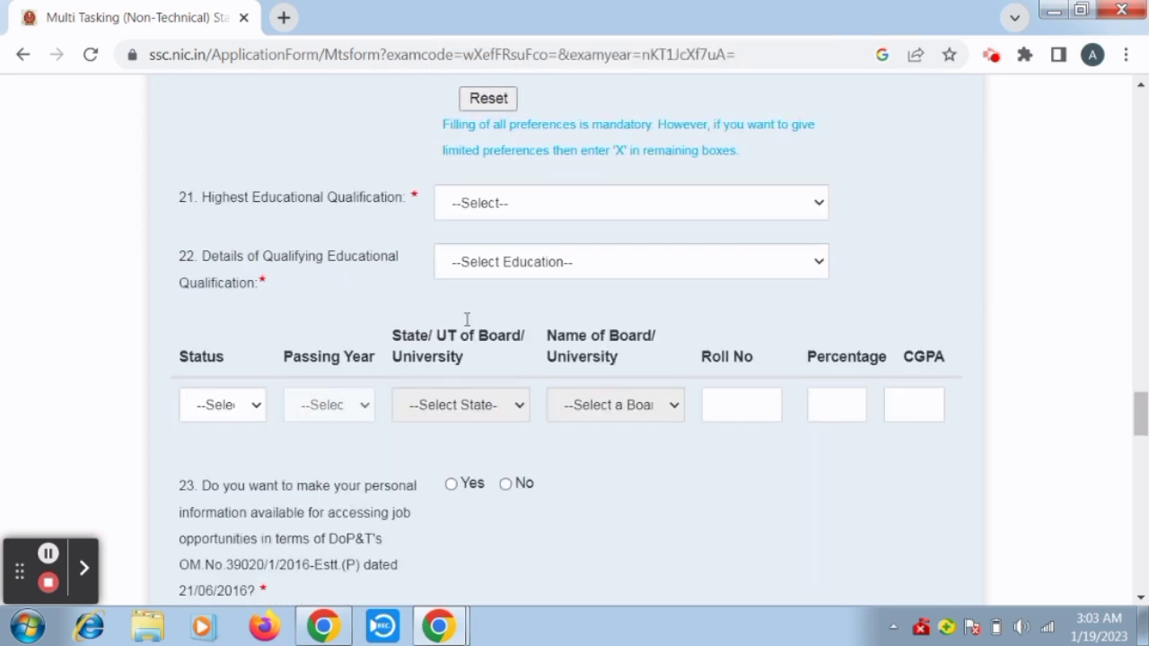
Set the qualifying educational qualification in question 22 to 10th Standard with the status Passed.
{"action": "left_click", "coordinate": [547, 279]}
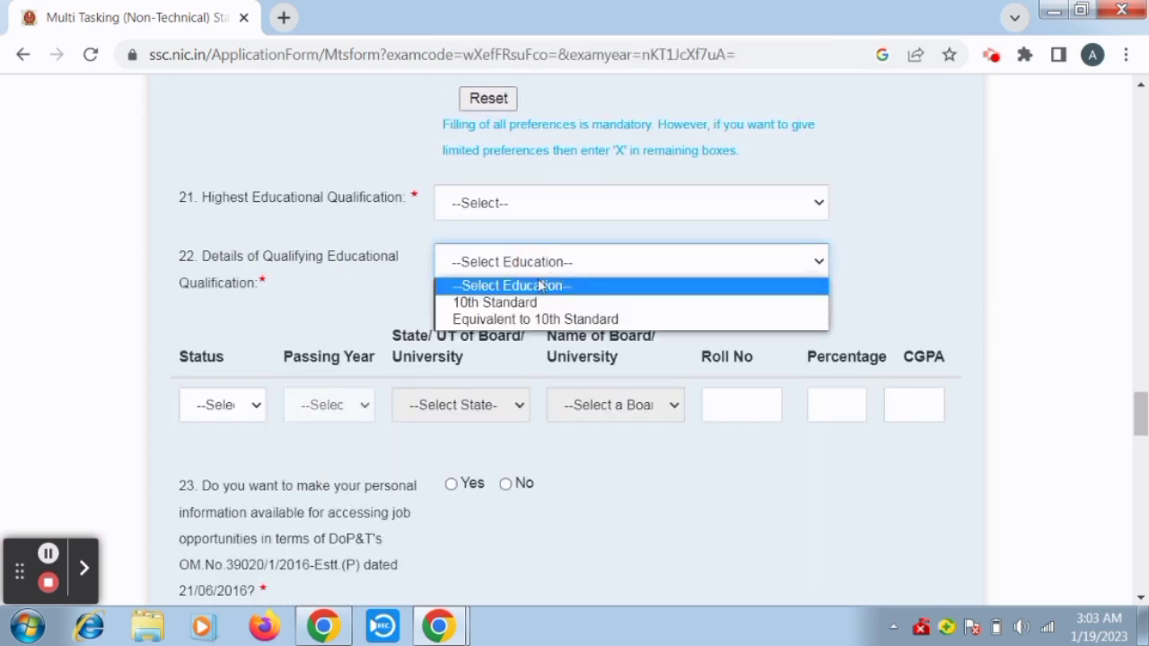
{"action": "left_click", "coordinate": [532, 305]}
{"action": "scroll", "coordinate": [503, 310], "scroll_direction": "down", "scroll_amount": 1}
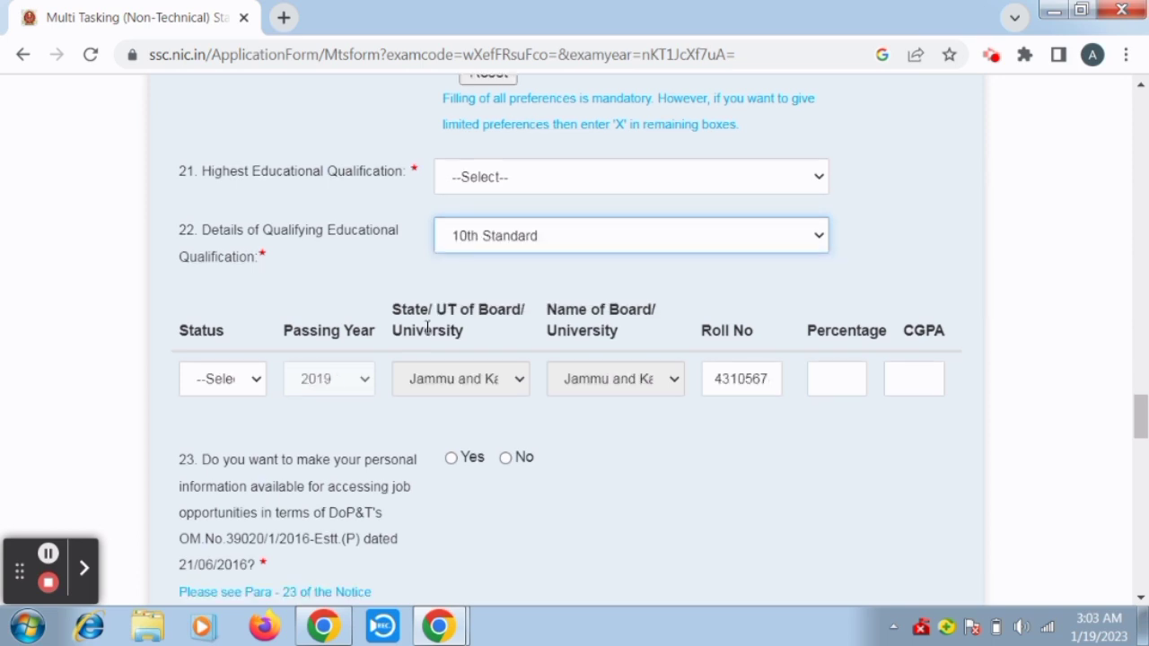
{"action": "left_click", "coordinate": [253, 304]}
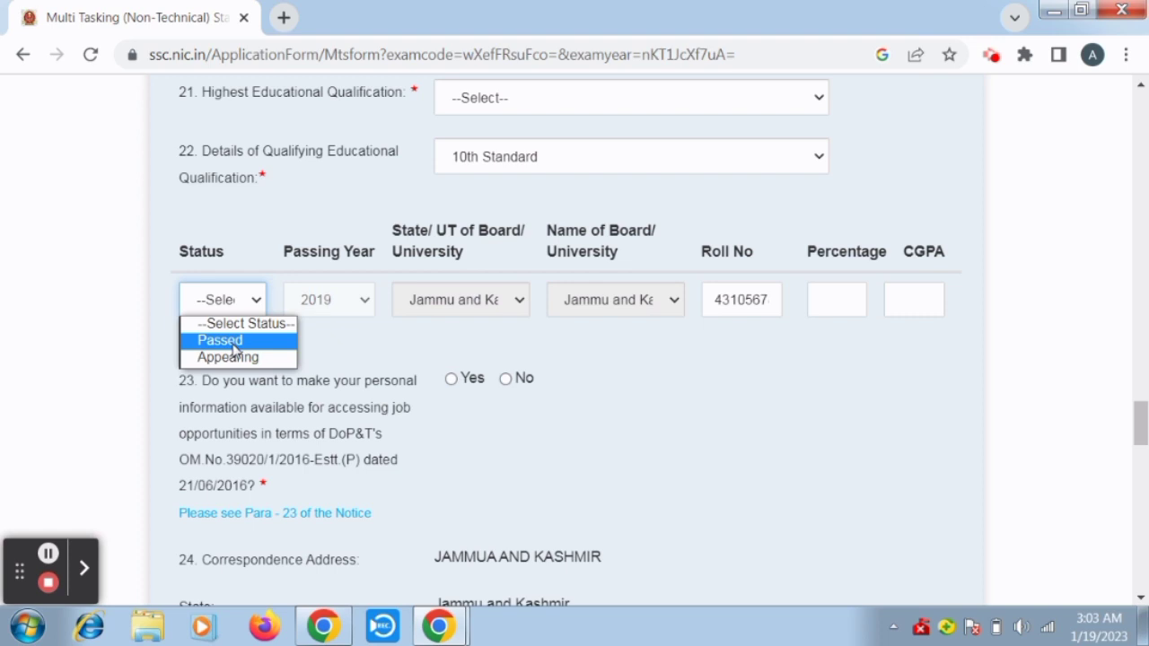
{"action": "left_click", "coordinate": [233, 342]}
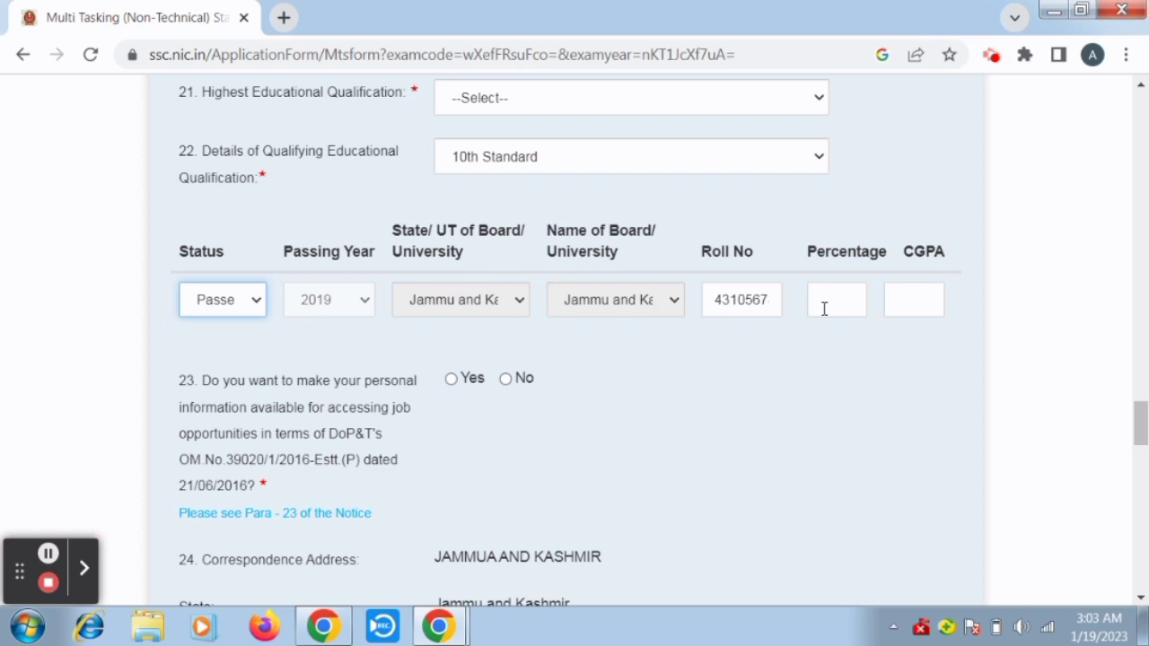
Look through question 23, the address and contact details, and the file requirements for the photograph and signature.
{"action": "scroll", "coordinate": [826, 304], "scroll_direction": "down", "scroll_amount": 3}
{"action": "scroll", "coordinate": [505, 308], "scroll_direction": "up", "scroll_amount": 1}
{"action": "scroll", "coordinate": [504, 308], "scroll_direction": "up", "scroll_amount": 1}
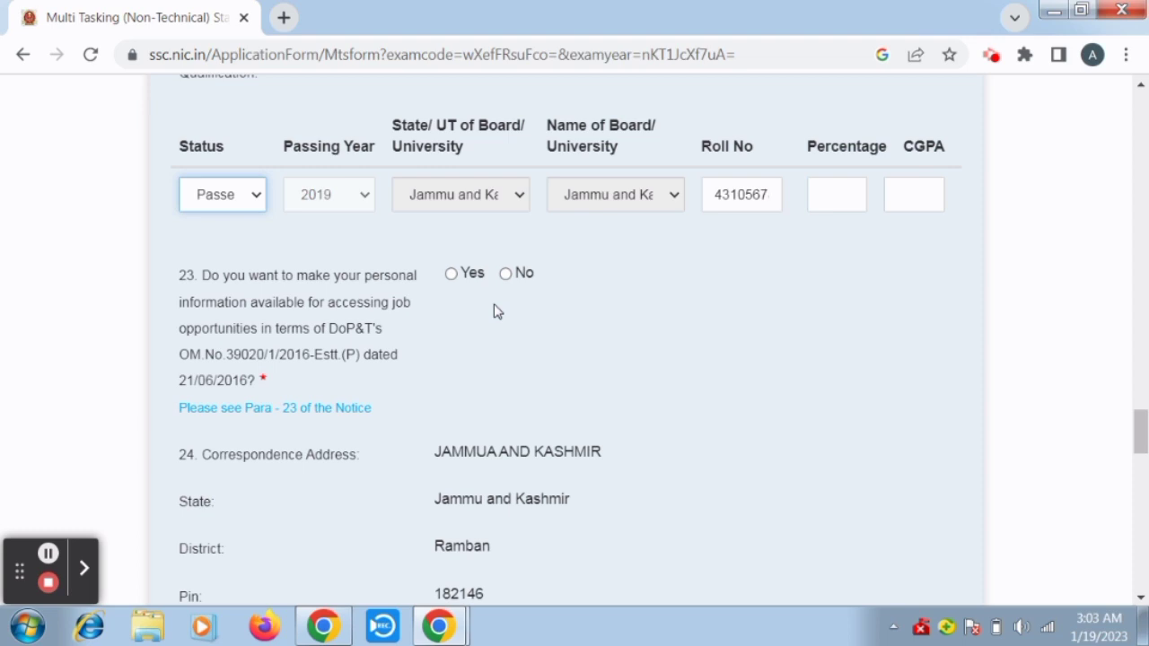
{"action": "scroll", "coordinate": [508, 306], "scroll_direction": "down", "scroll_amount": 9}
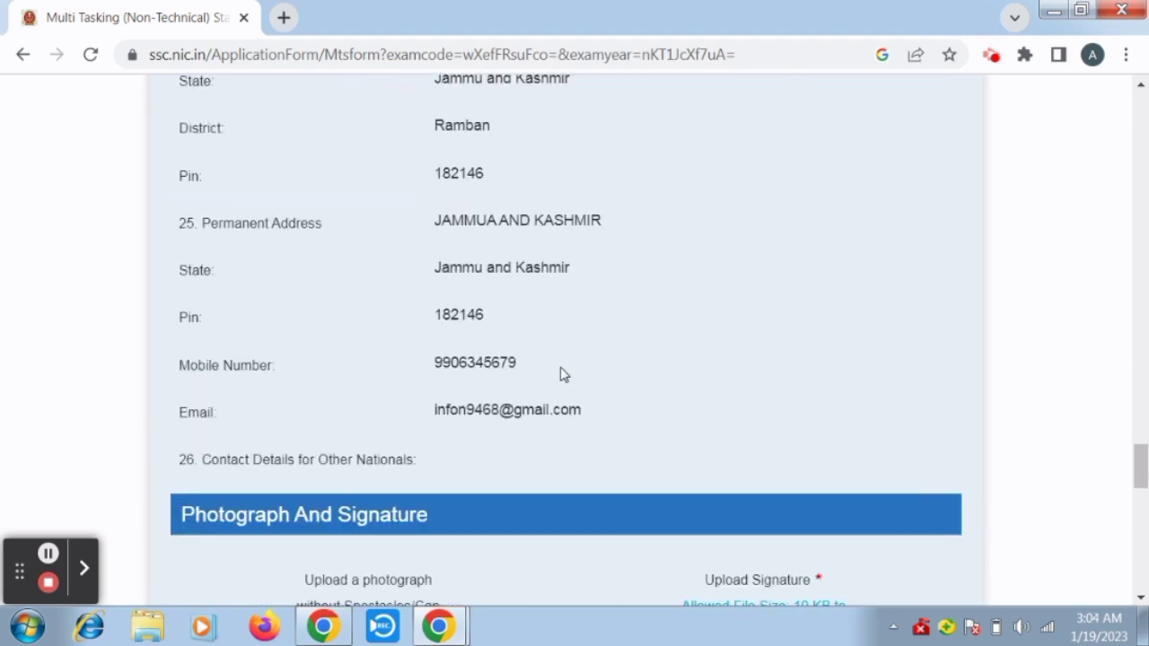
{"action": "scroll", "coordinate": [583, 362], "scroll_direction": "down", "scroll_amount": 1}
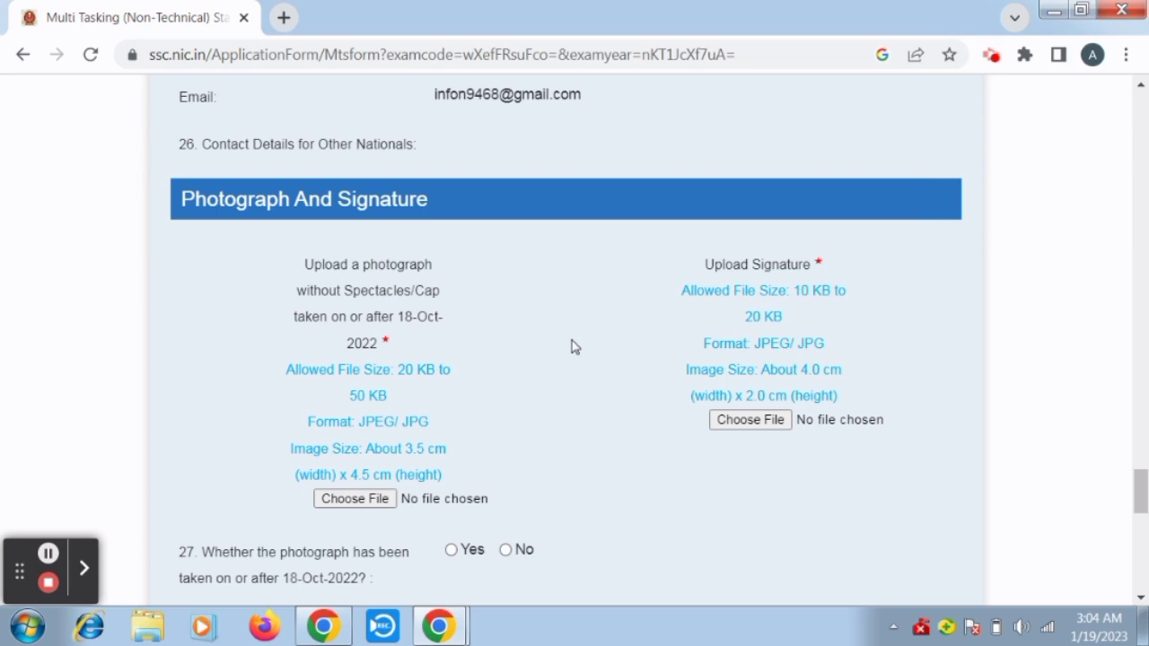
{"action": "scroll", "coordinate": [628, 343], "scroll_direction": "down", "scroll_amount": 1}
{"action": "scroll", "coordinate": [664, 345], "scroll_direction": "up", "scroll_amount": 1}
{"action": "scroll", "coordinate": [530, 402], "scroll_direction": "down", "scroll_amount": 2}
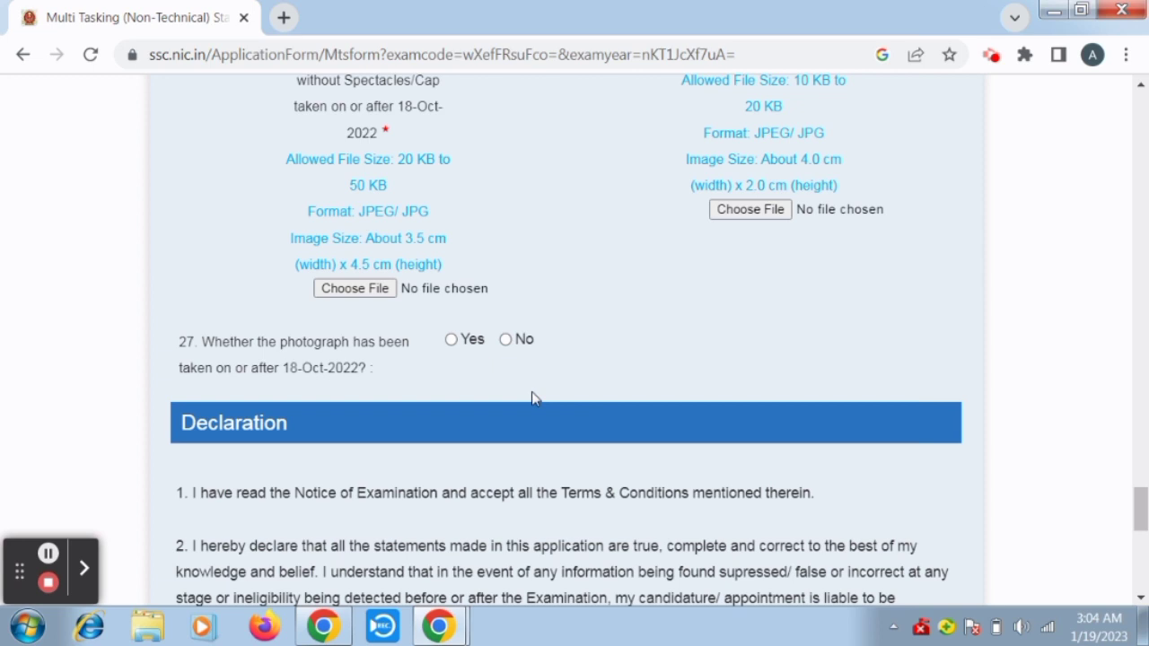
{"action": "scroll", "coordinate": [532, 398], "scroll_direction": "up", "scroll_amount": 1}
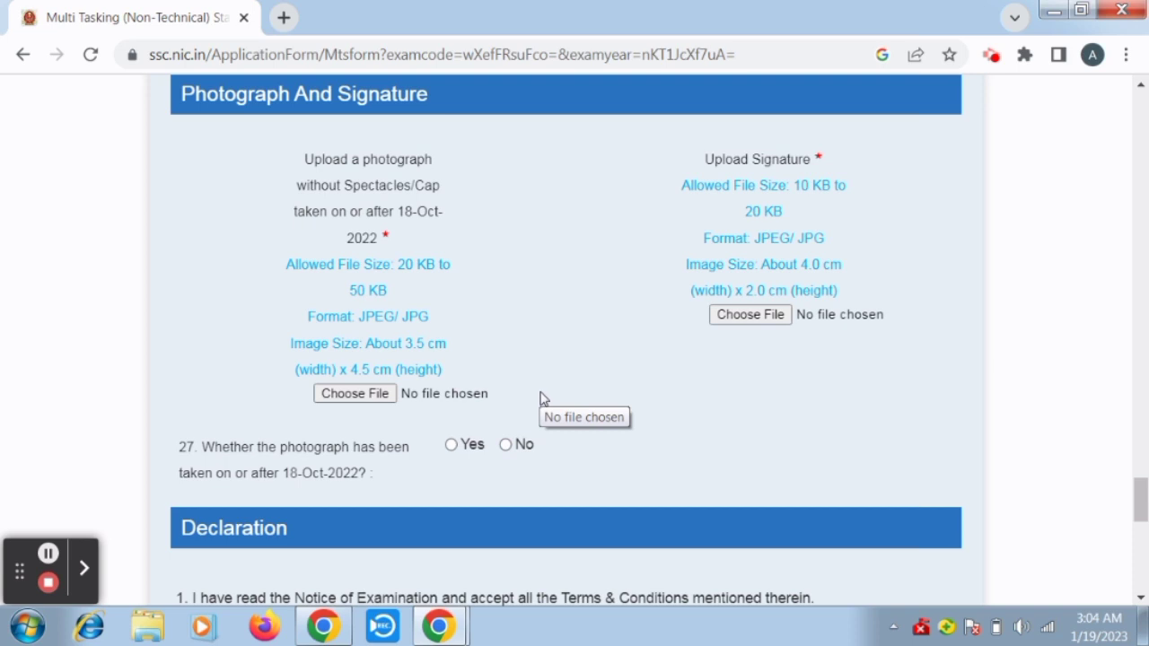
Read the Declaration statements and look over the agreement checkbox, captcha field and final form options.
{"action": "scroll", "coordinate": [548, 395], "scroll_direction": "down", "scroll_amount": 2}
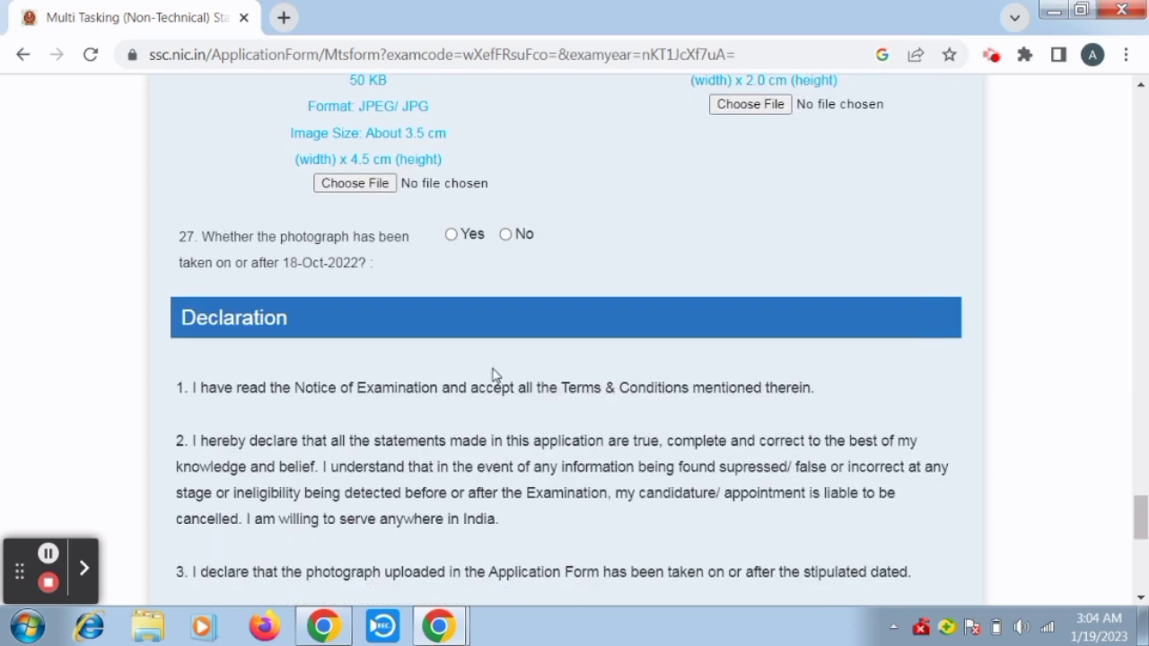
{"action": "scroll", "coordinate": [372, 334], "scroll_direction": "down", "scroll_amount": 2}
{"action": "scroll", "coordinate": [372, 334], "scroll_direction": "up", "scroll_amount": 1}
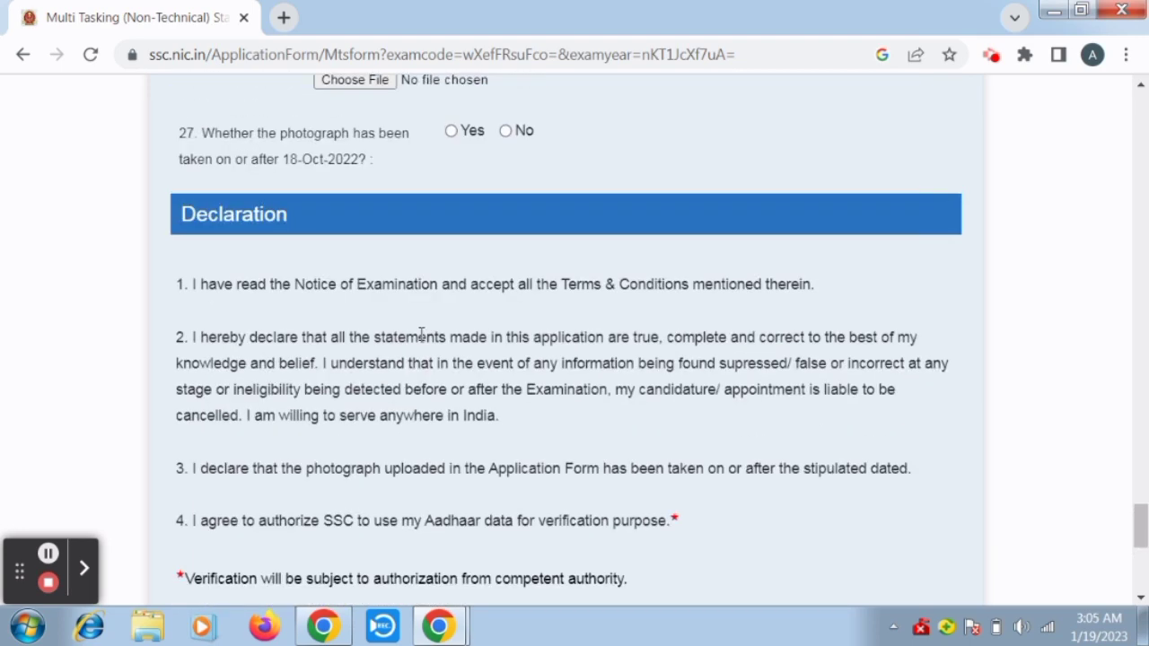
{"action": "scroll", "coordinate": [282, 403], "scroll_direction": "down", "scroll_amount": 4}
{"action": "scroll", "coordinate": [377, 421], "scroll_direction": "down", "scroll_amount": 1}
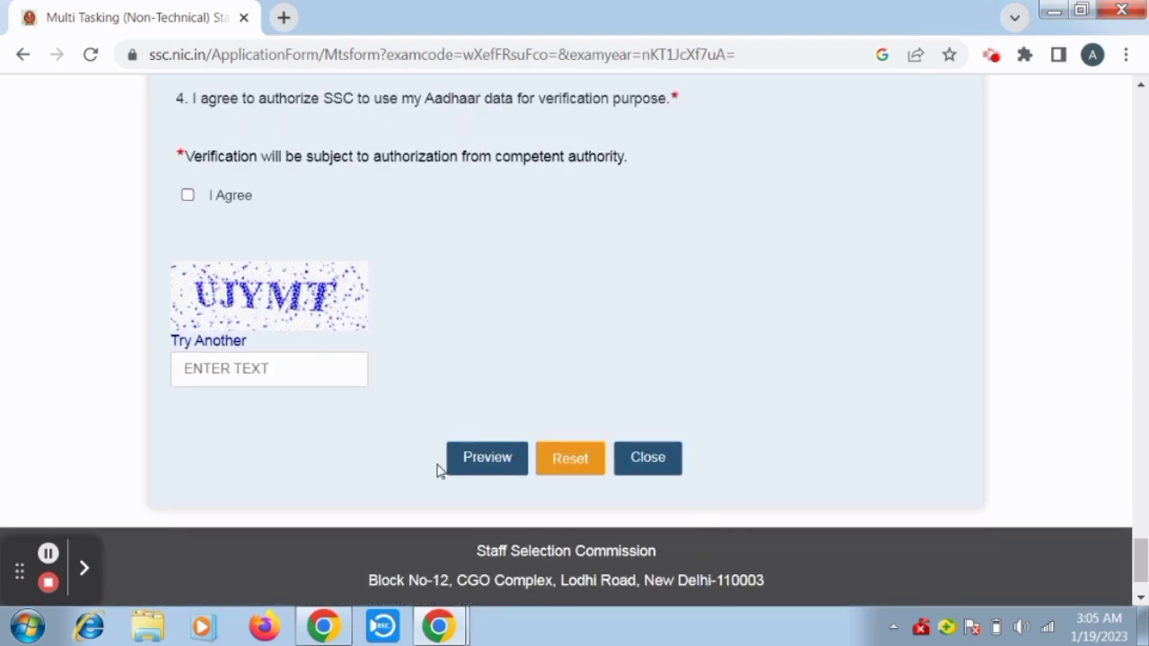
{"action": "left_click", "coordinate": [49, 553]}
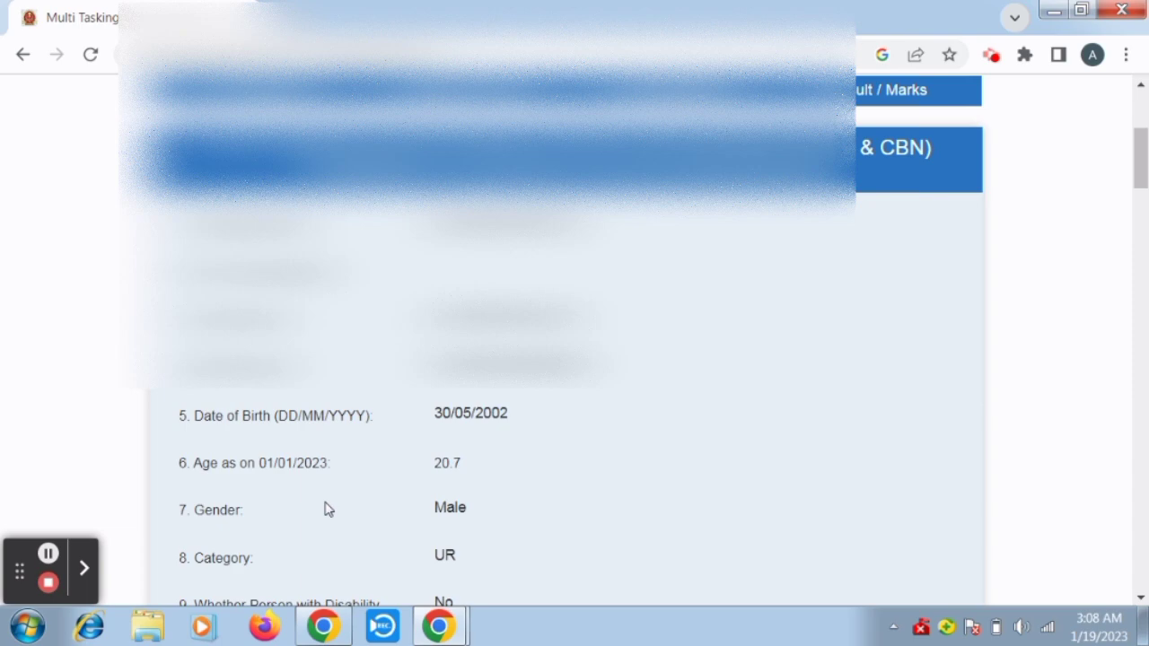
Go through the application form preview, submit the application and agree to proceed for payment.
{"action": "scroll", "coordinate": [575, 342], "scroll_direction": "down", "scroll_amount": 20}
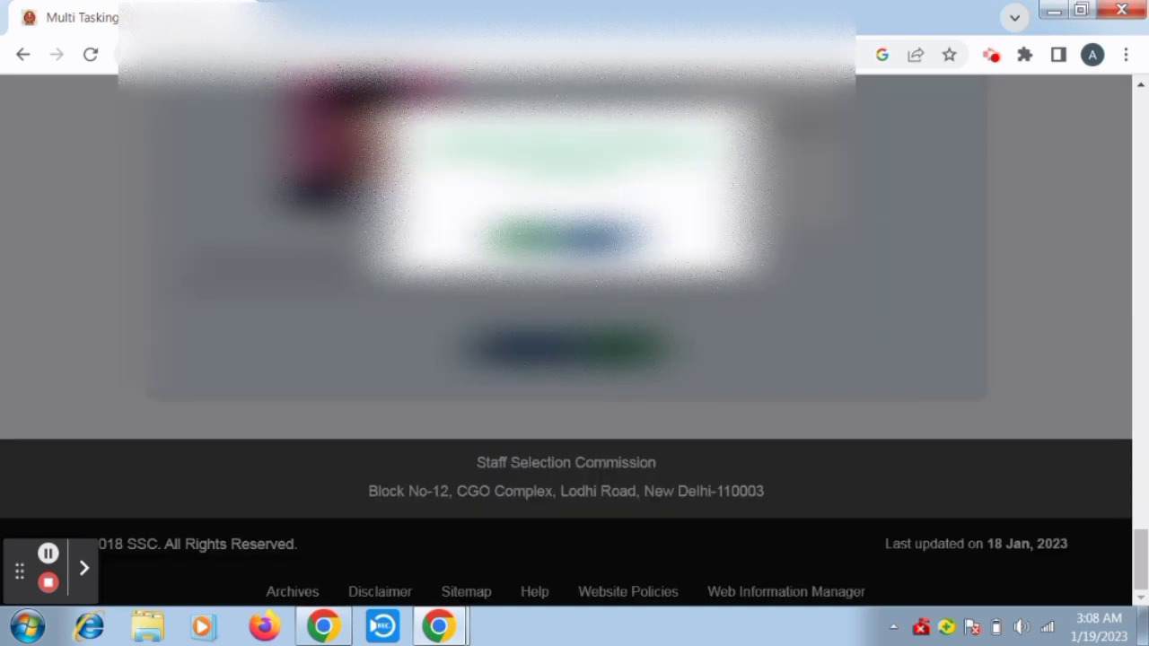
{"action": "key", "text": "Return"}
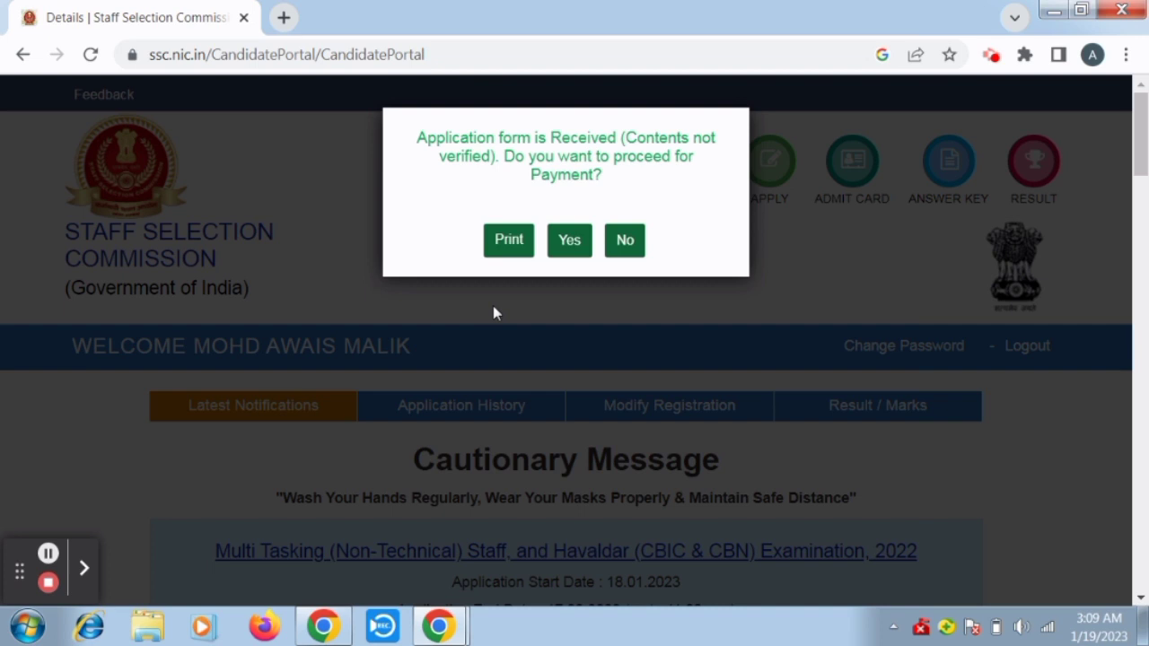
{"action": "left_click", "coordinate": [580, 251]}
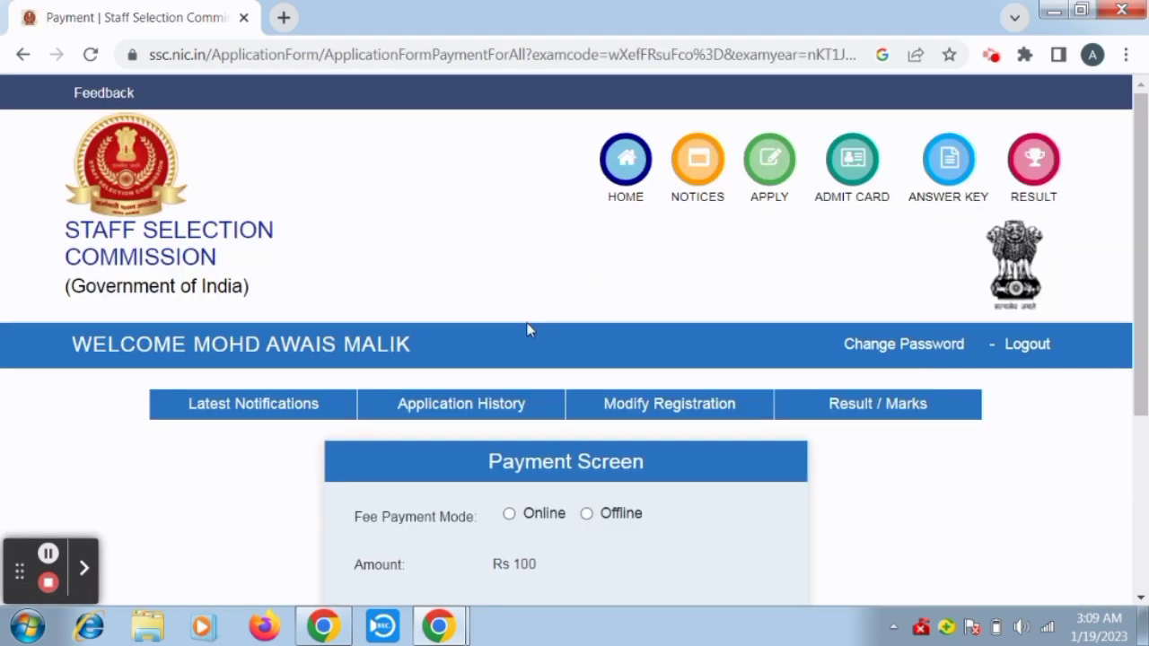
Choose Online as the fee payment mode and submit the payment screen.
{"action": "scroll", "coordinate": [529, 329], "scroll_direction": "down", "scroll_amount": 3}
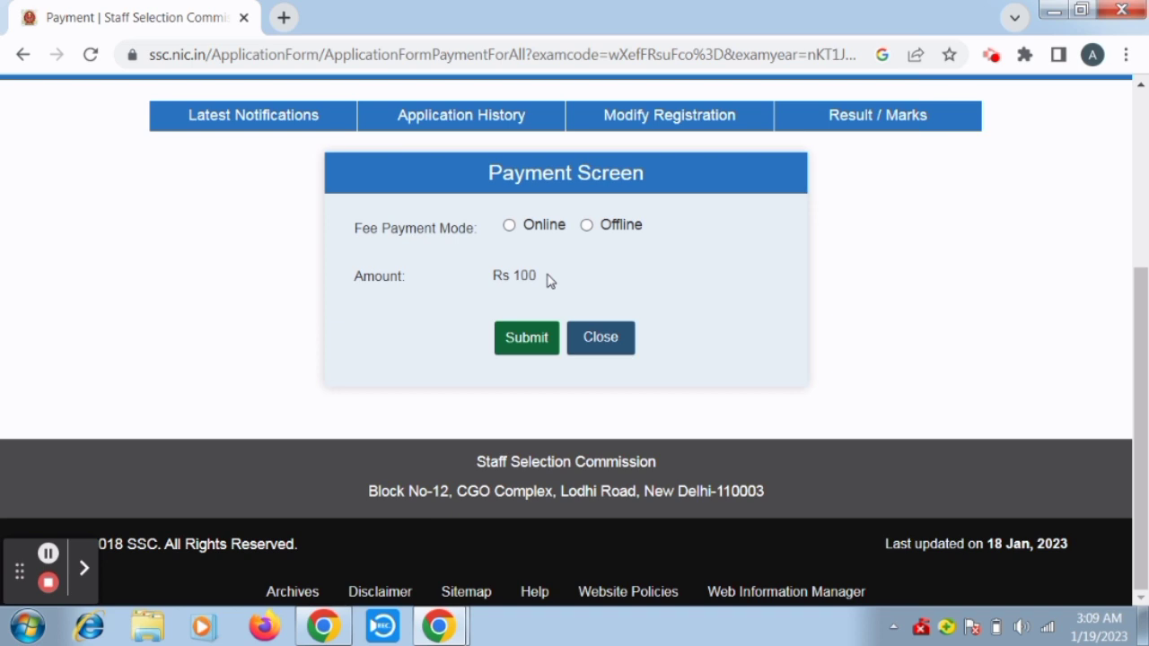
{"action": "left_click", "coordinate": [509, 226]}
{"action": "left_click", "coordinate": [521, 340]}
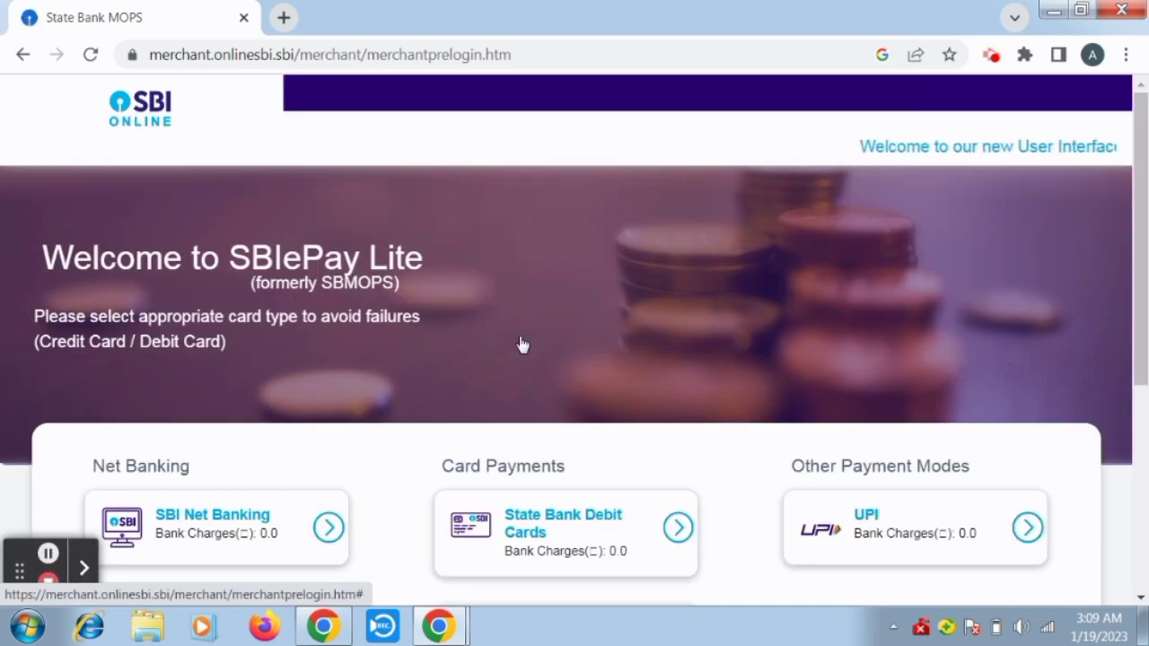
Look over the SBIePay Lite payment options and select Other Bank Debit Cards.
{"action": "scroll", "coordinate": [539, 340], "scroll_direction": "down", "scroll_amount": 2}
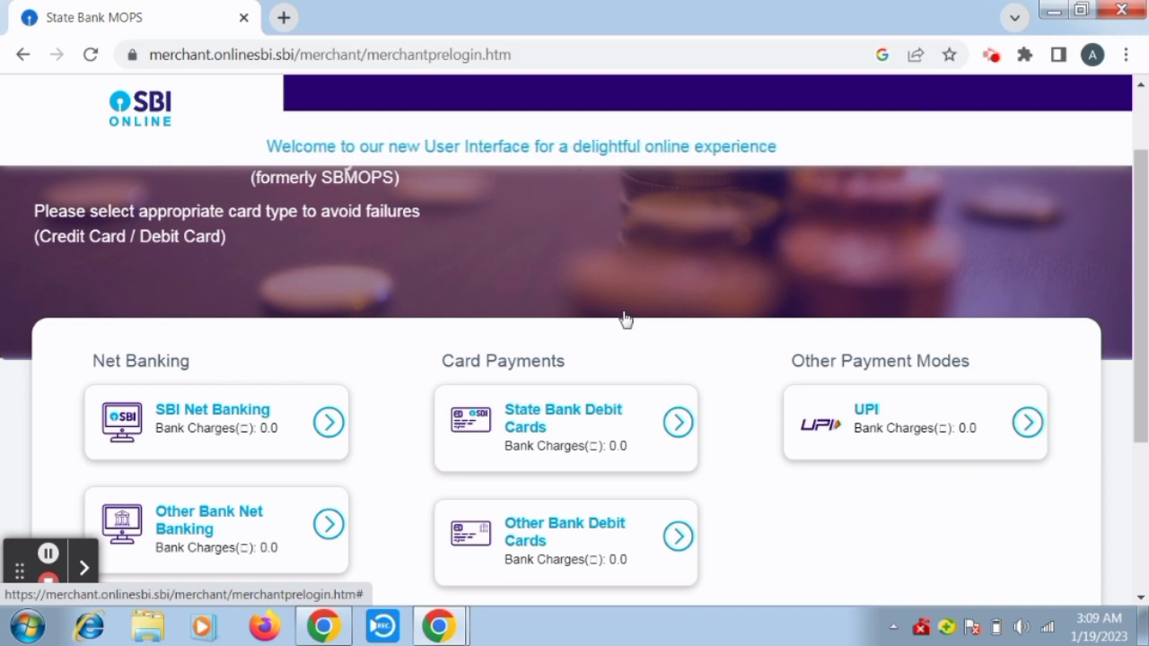
{"action": "scroll", "coordinate": [626, 320], "scroll_direction": "down", "scroll_amount": 2}
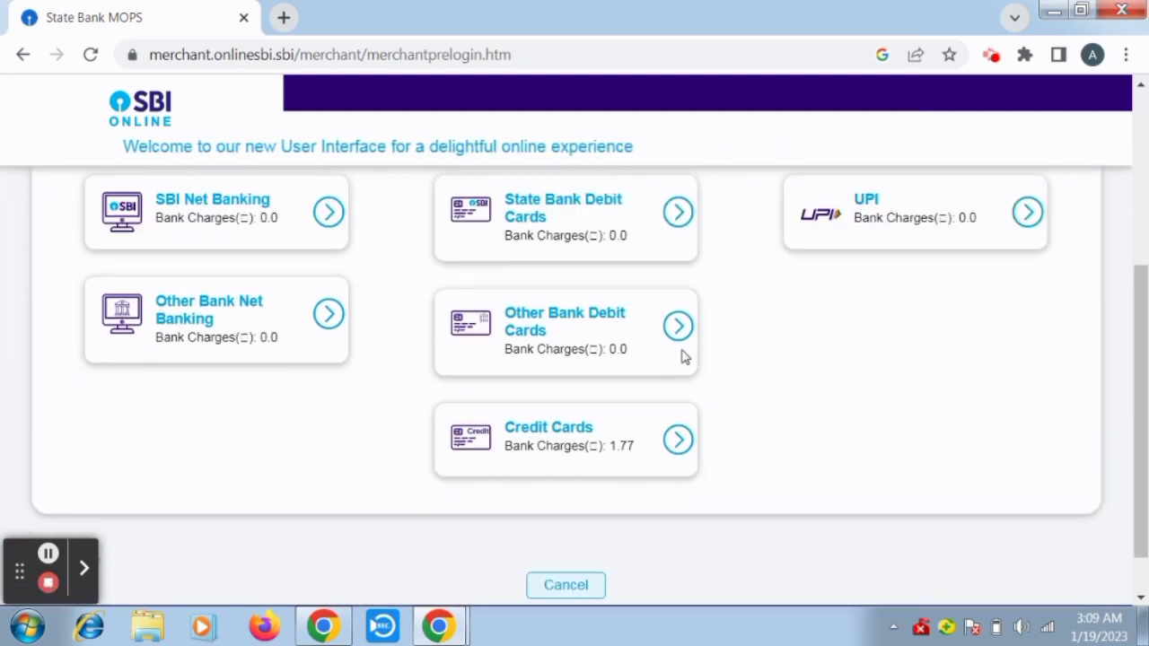
{"action": "left_click", "coordinate": [679, 328]}
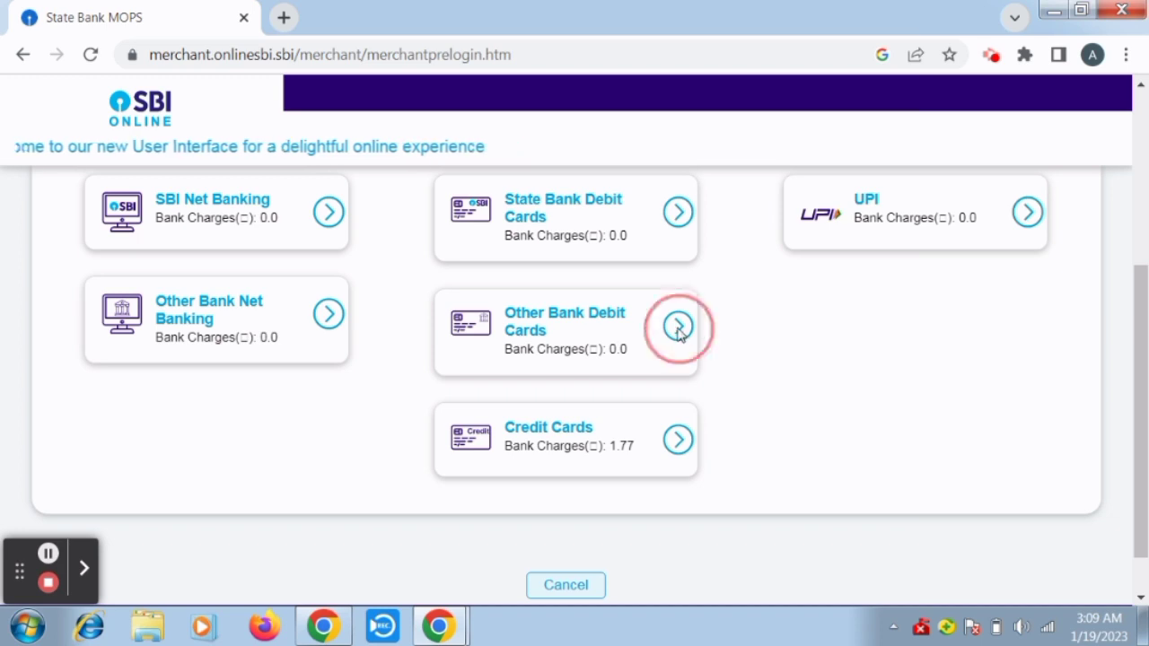
Confirm the payment details on both confirmation pages and bring up the card details form.
{"action": "scroll", "coordinate": [628, 377], "scroll_direction": "down", "scroll_amount": 3}
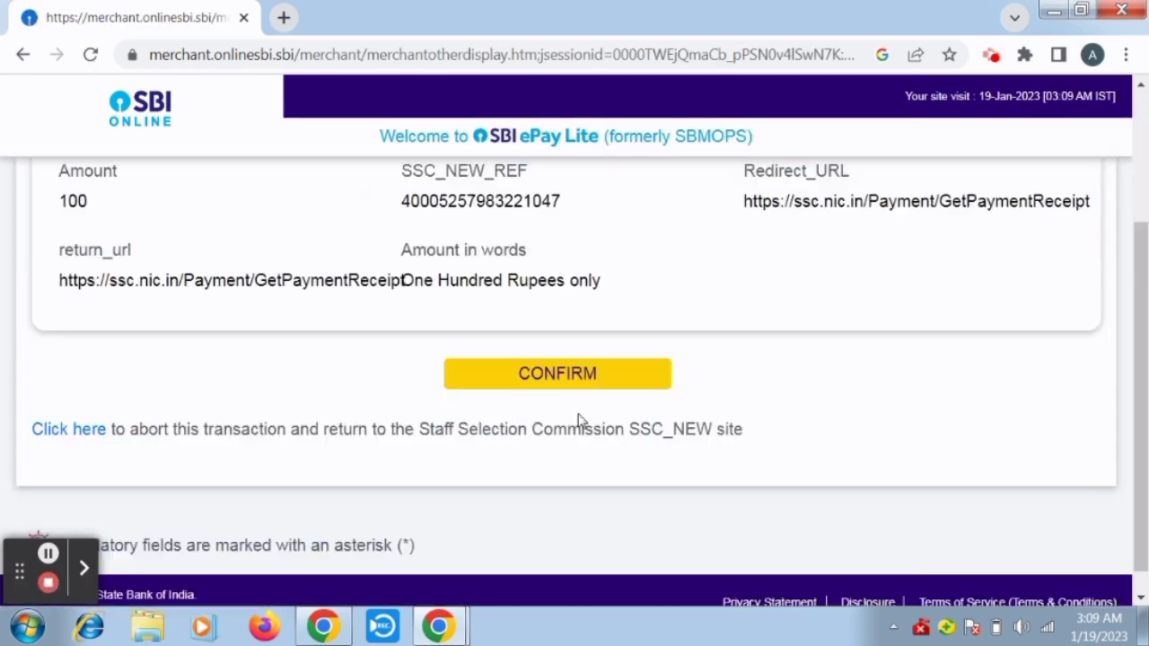
{"action": "left_click", "coordinate": [551, 372]}
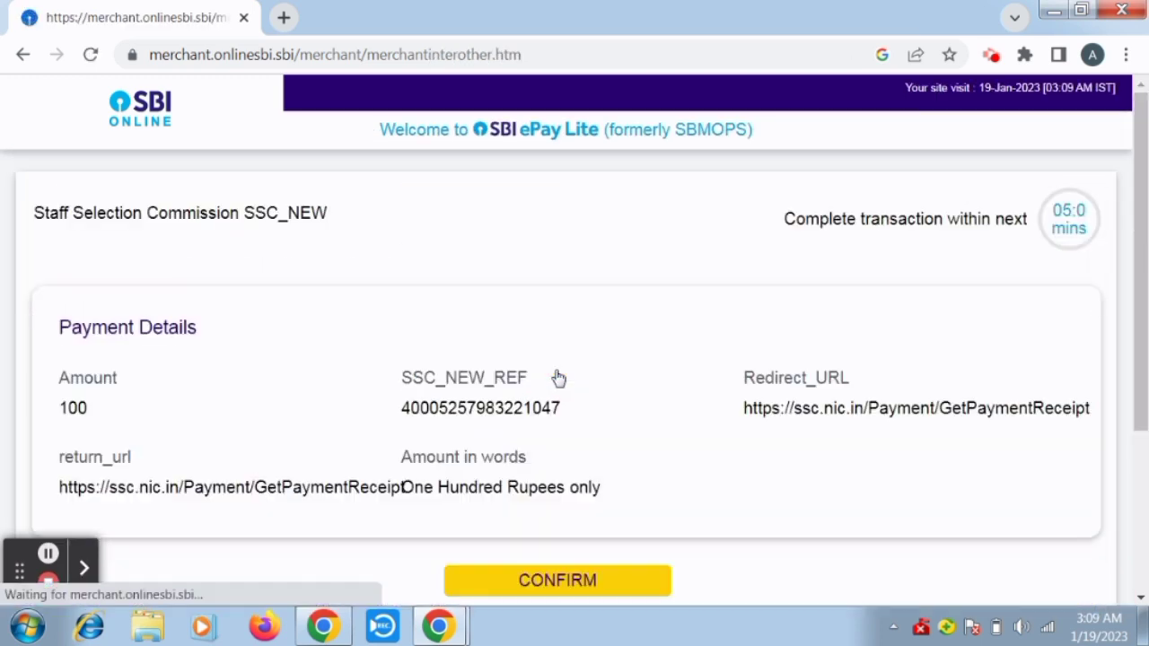
{"action": "scroll", "coordinate": [554, 380], "scroll_direction": "down", "scroll_amount": 1}
{"action": "left_click", "coordinate": [545, 480]}
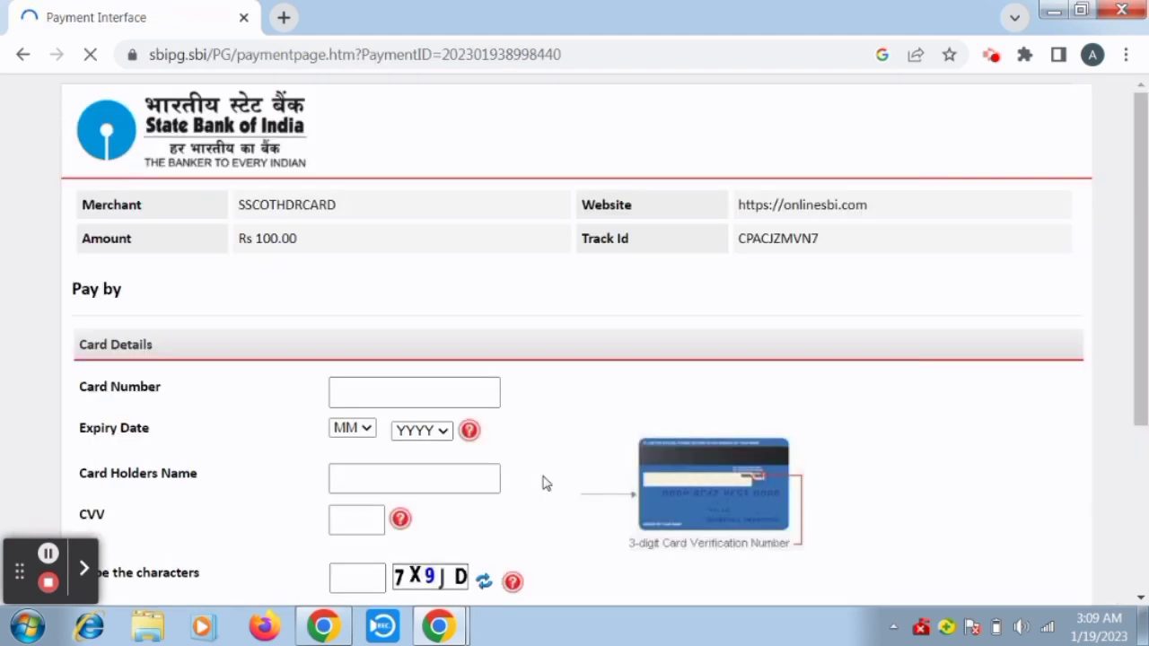
{"action": "scroll", "coordinate": [570, 454], "scroll_direction": "down", "scroll_amount": 2}
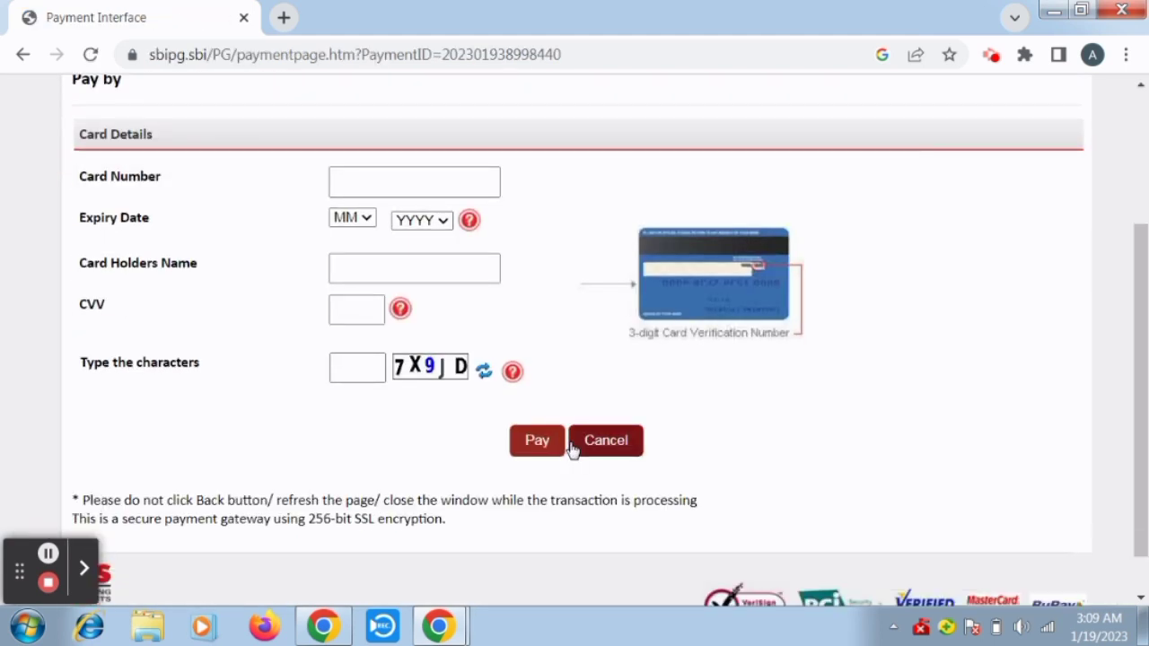